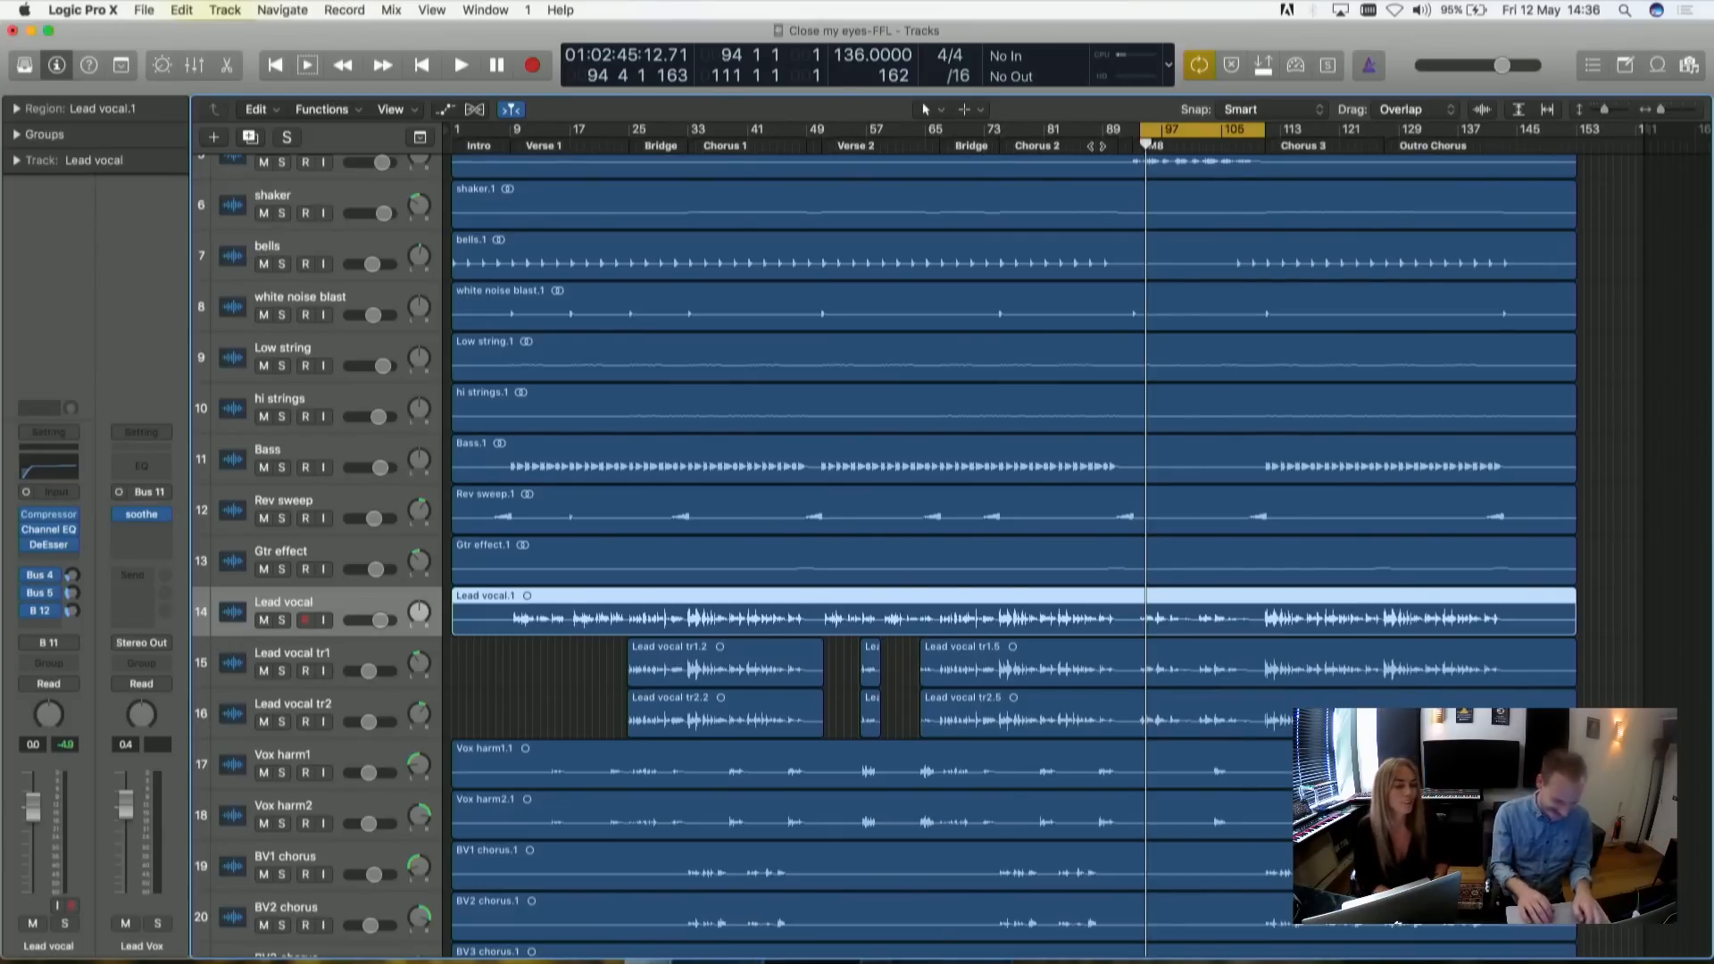
- Turn off cycle mode and play the song from bar 90, just before the M8 section
key("c")
left_click(1110, 146)
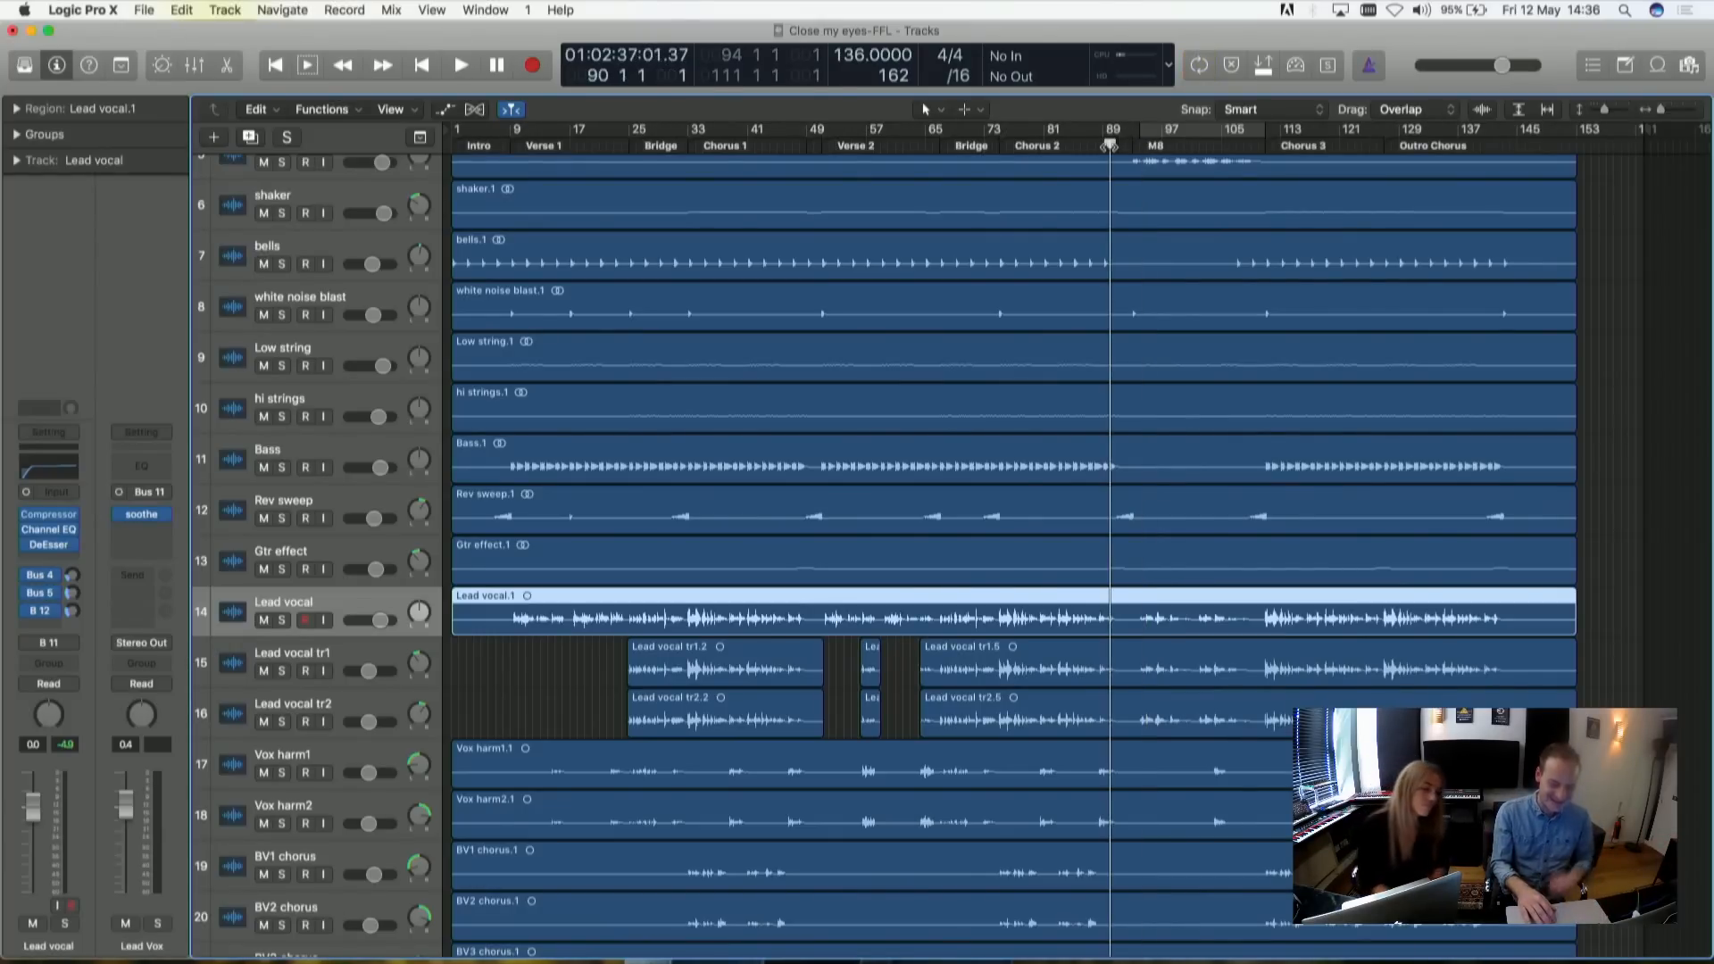
key("space")
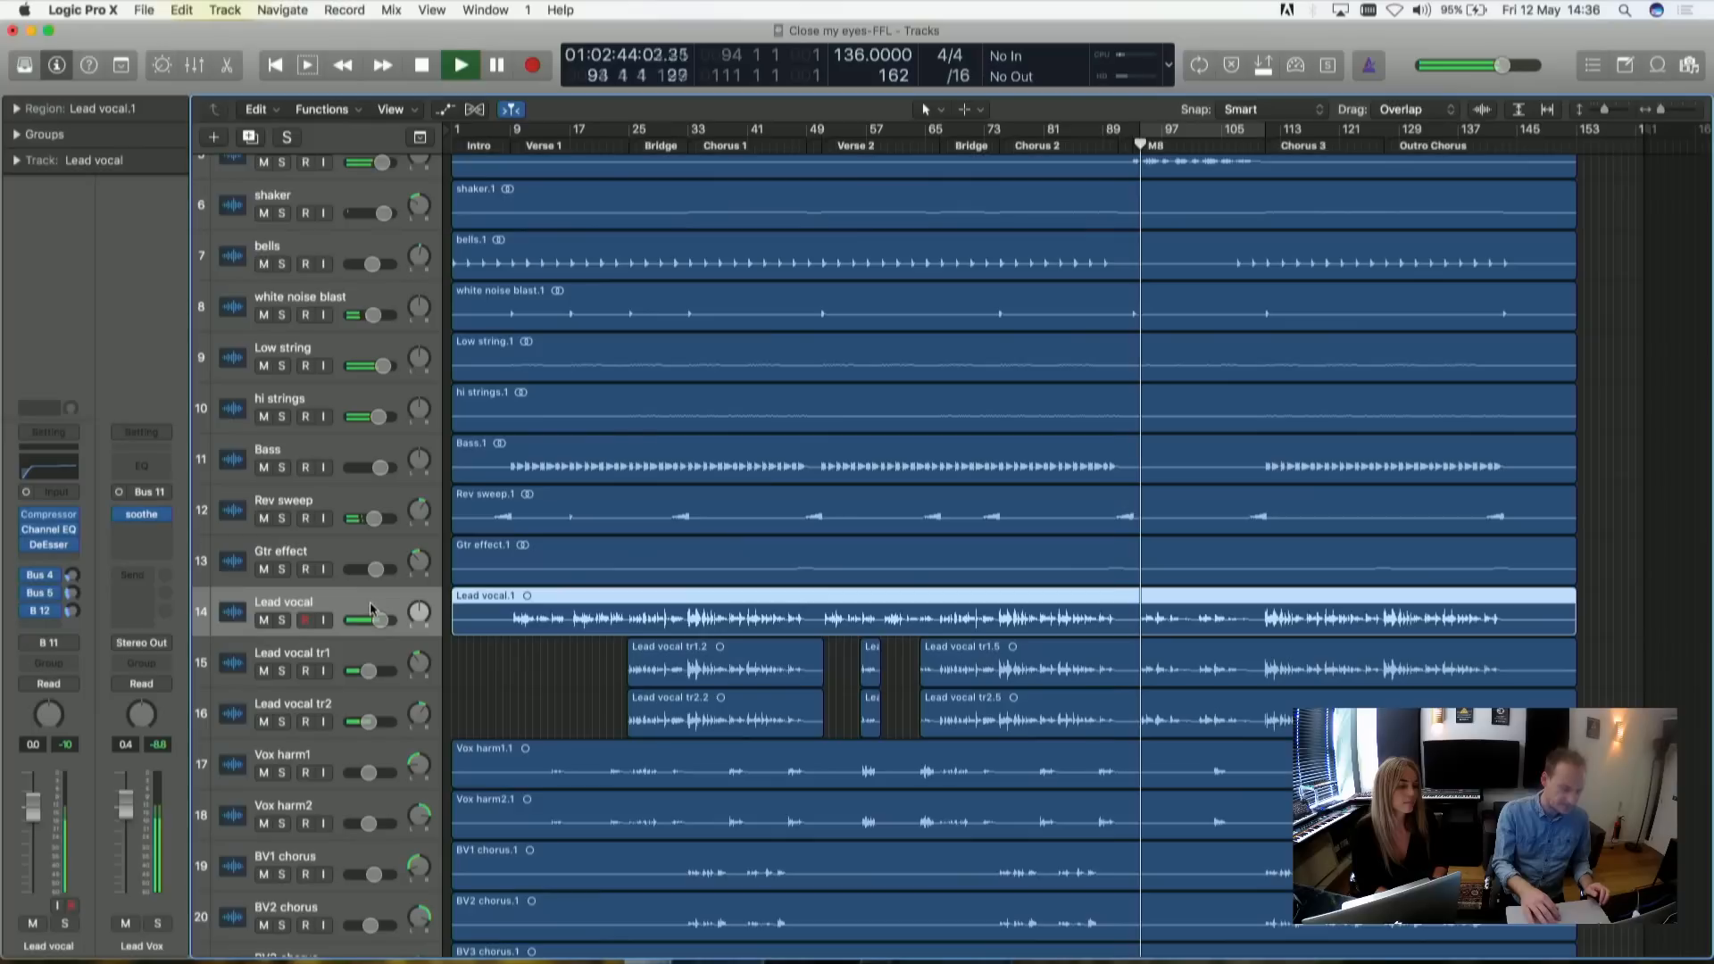
- Open the Blackhole reverb on the lead vocal's Bus 12 send and set that send level to about -3.0
left_click(40, 611)
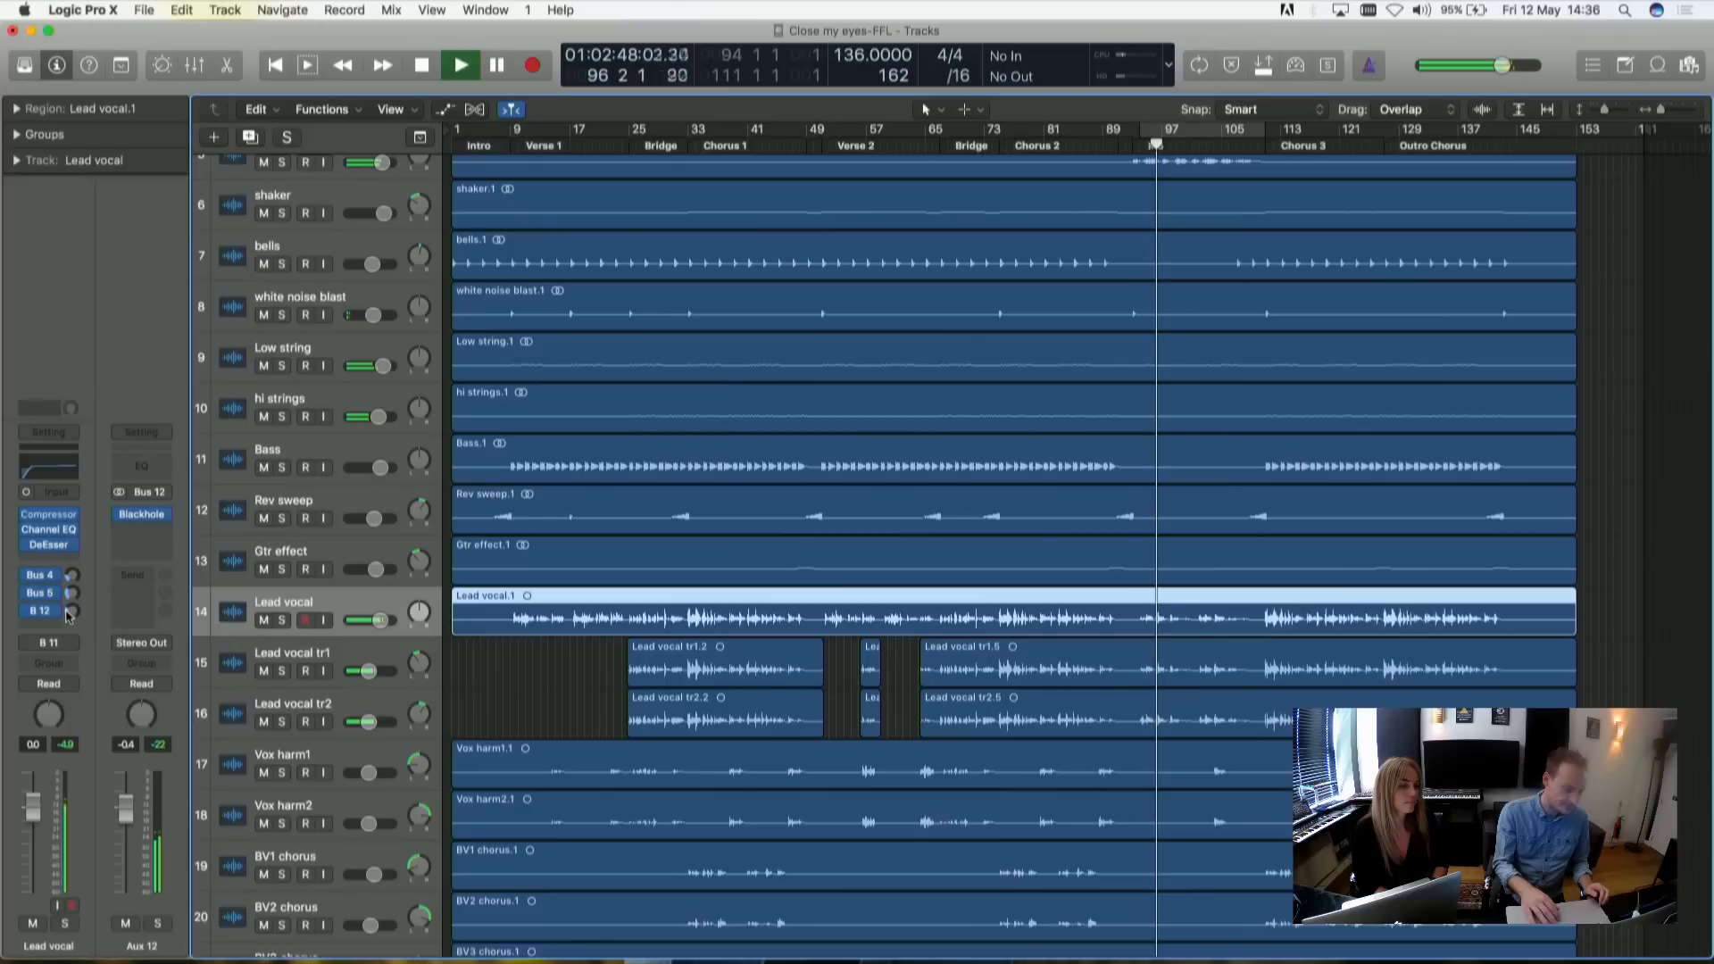
left_click_drag(72, 611, 73, 598)
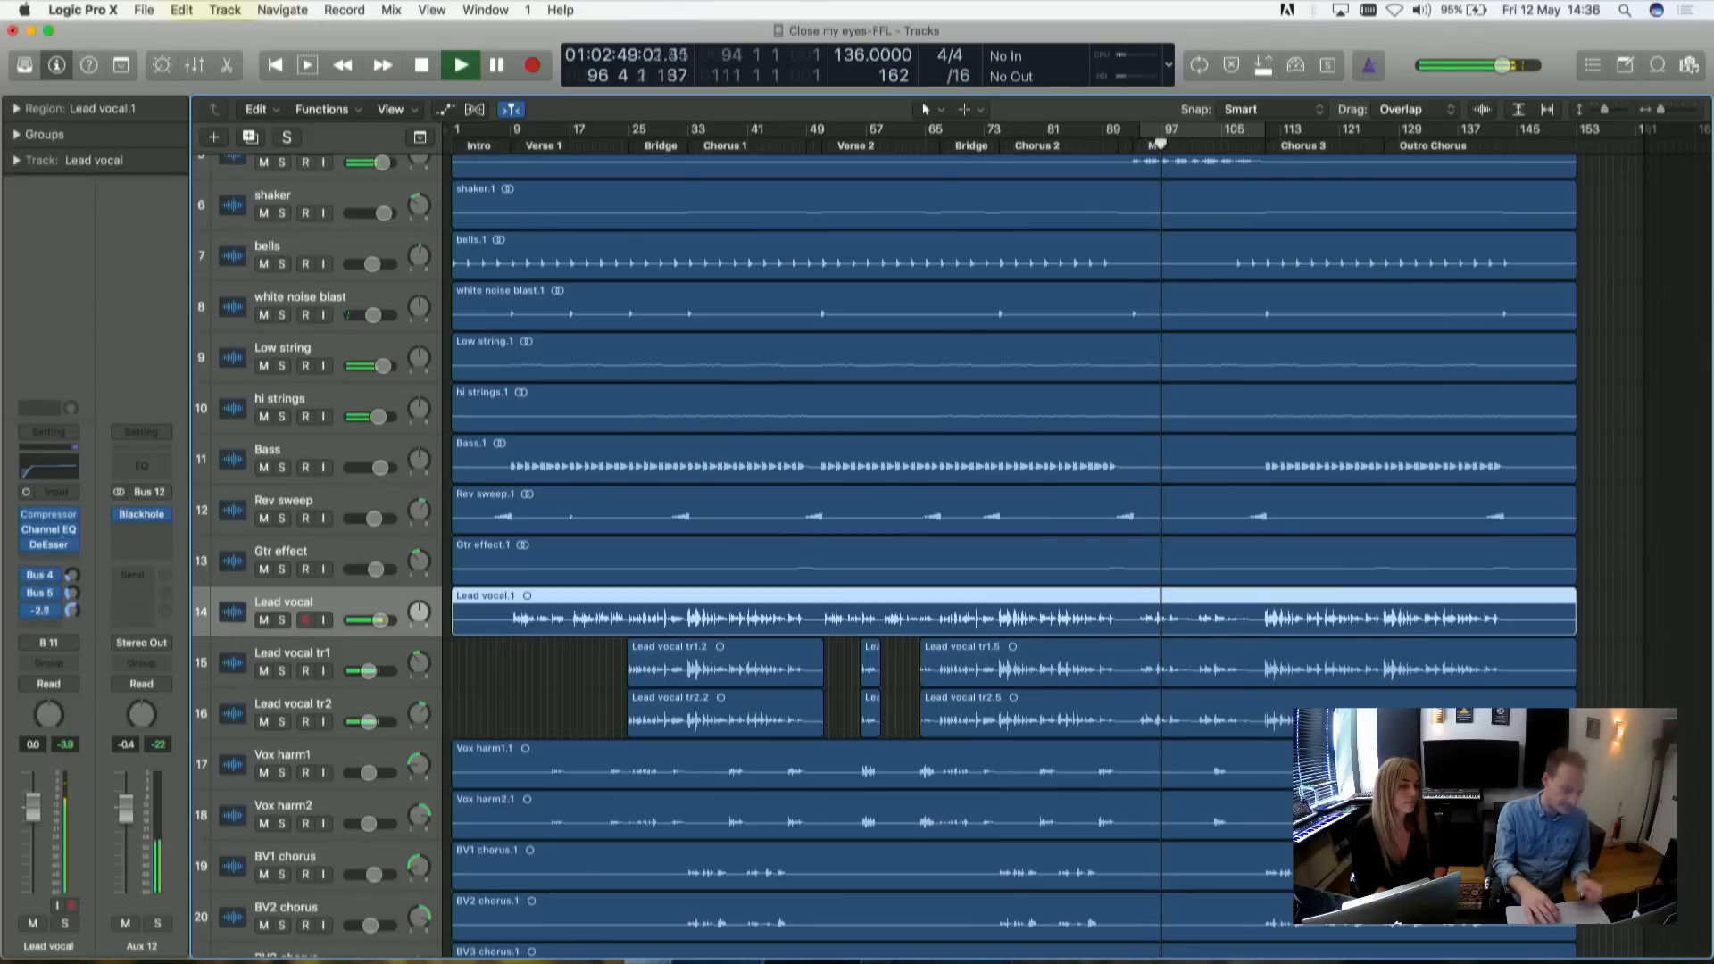
left_click(142, 515)
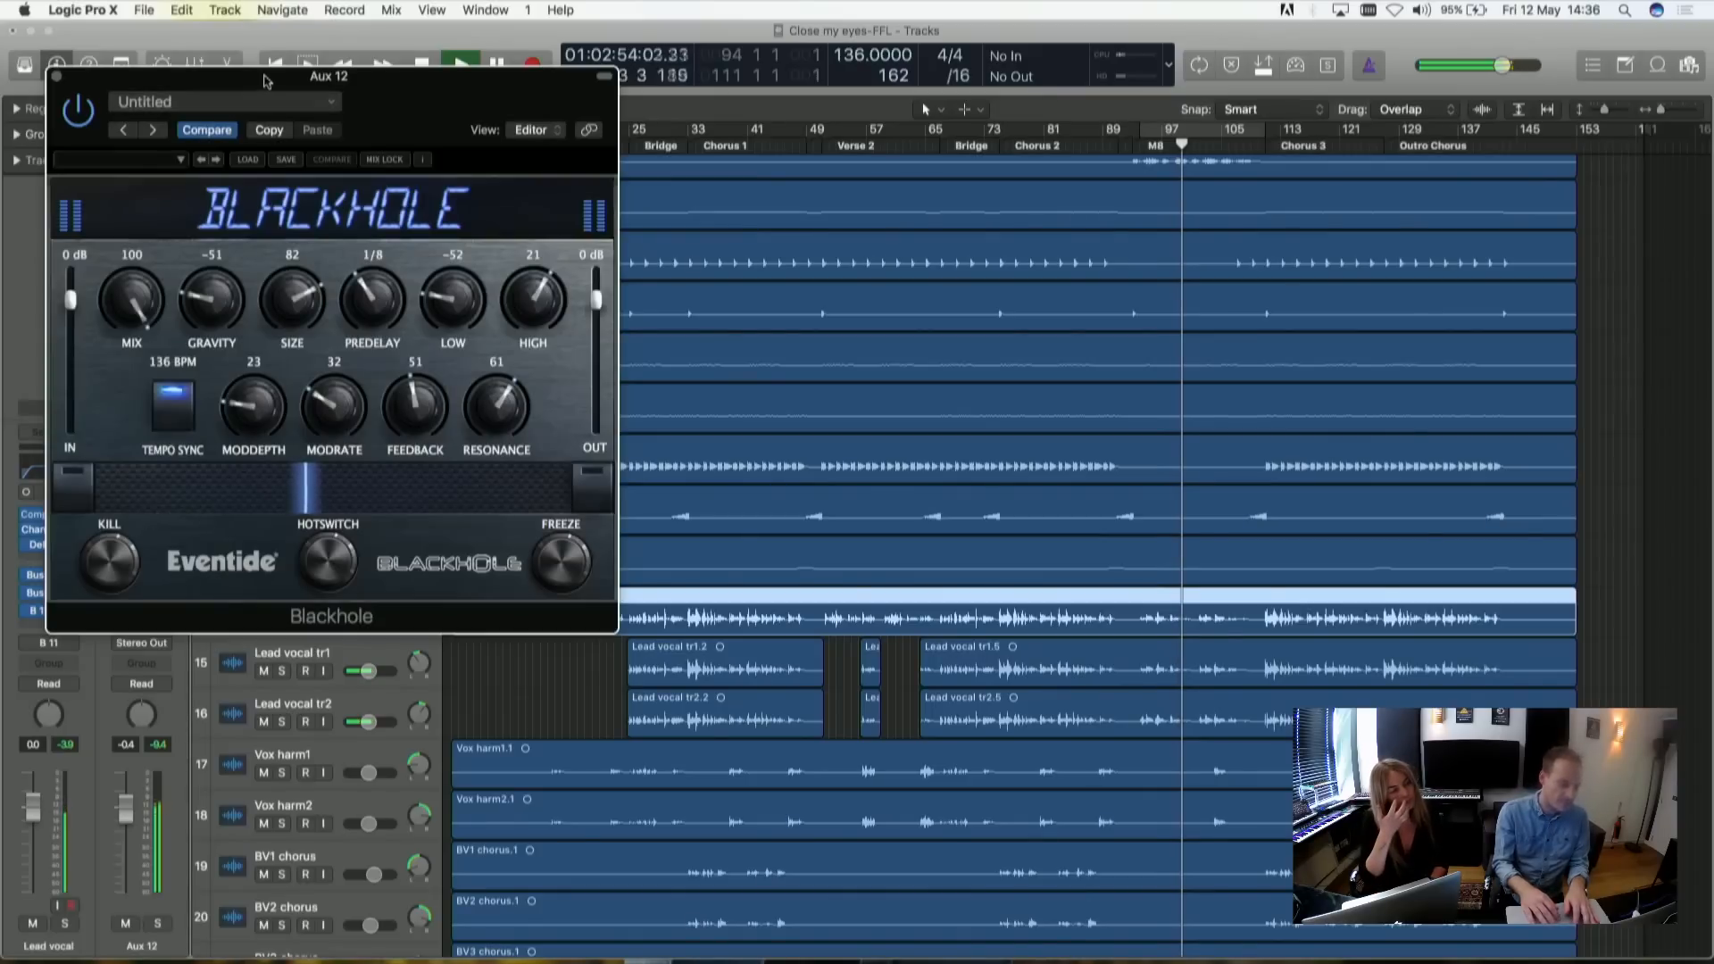
left_click_drag(267, 83, 710, 124)
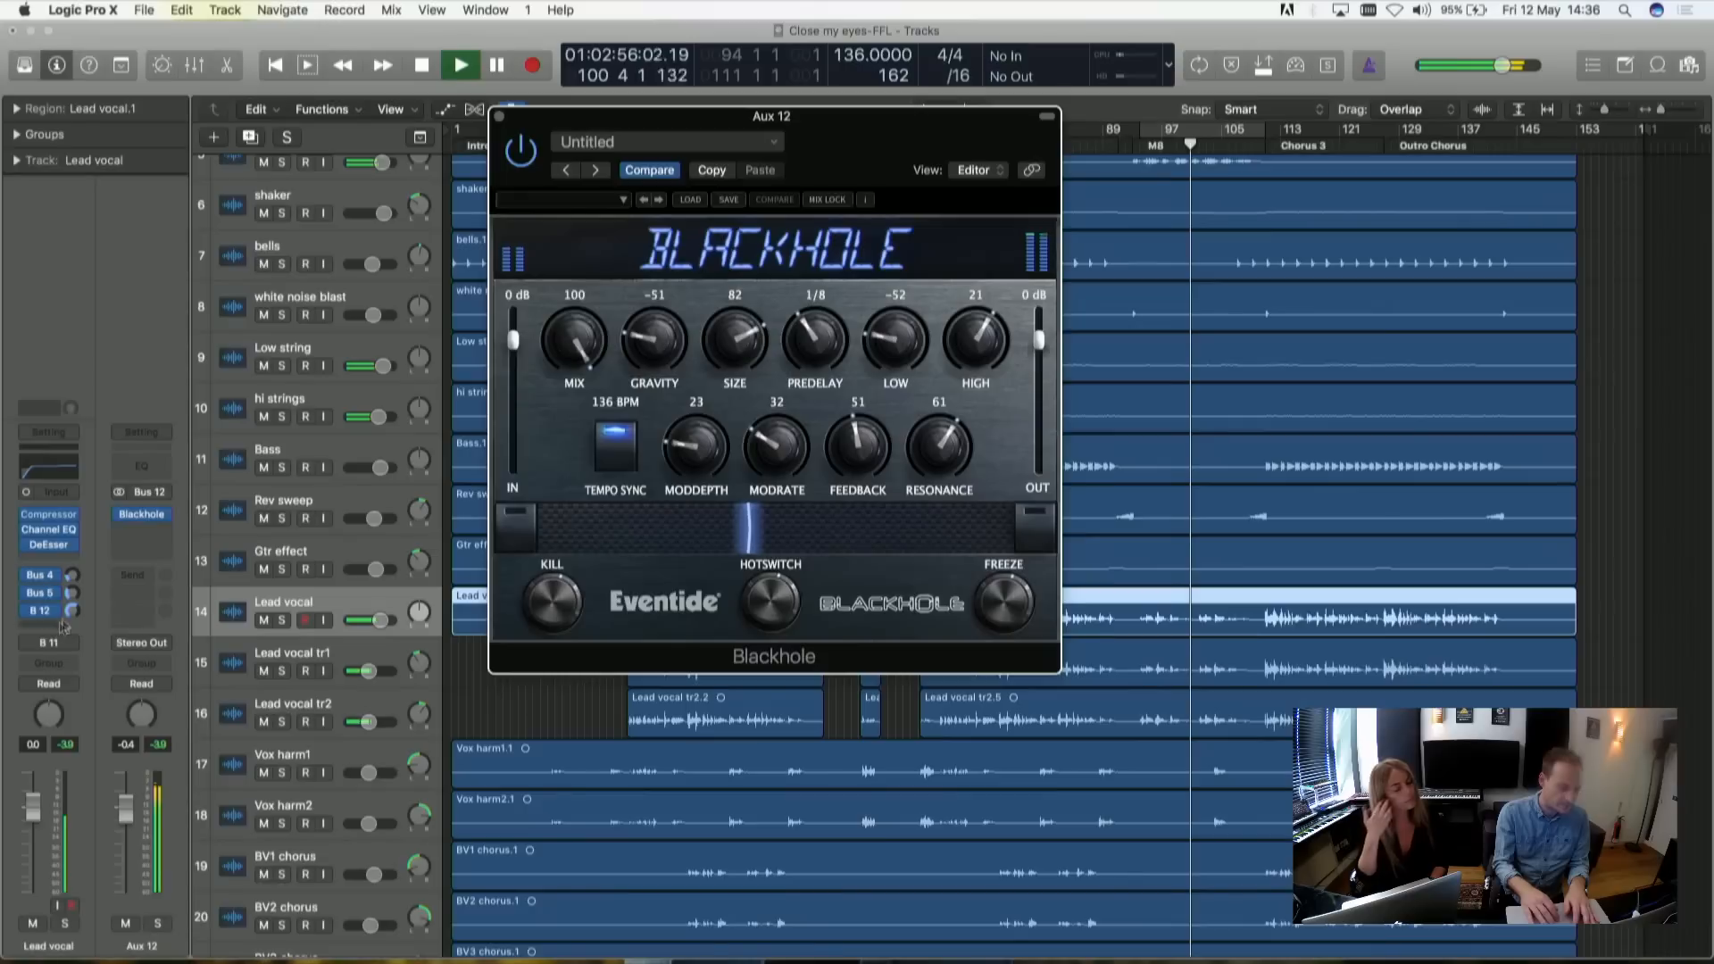
left_click_drag(72, 613, 75, 814)
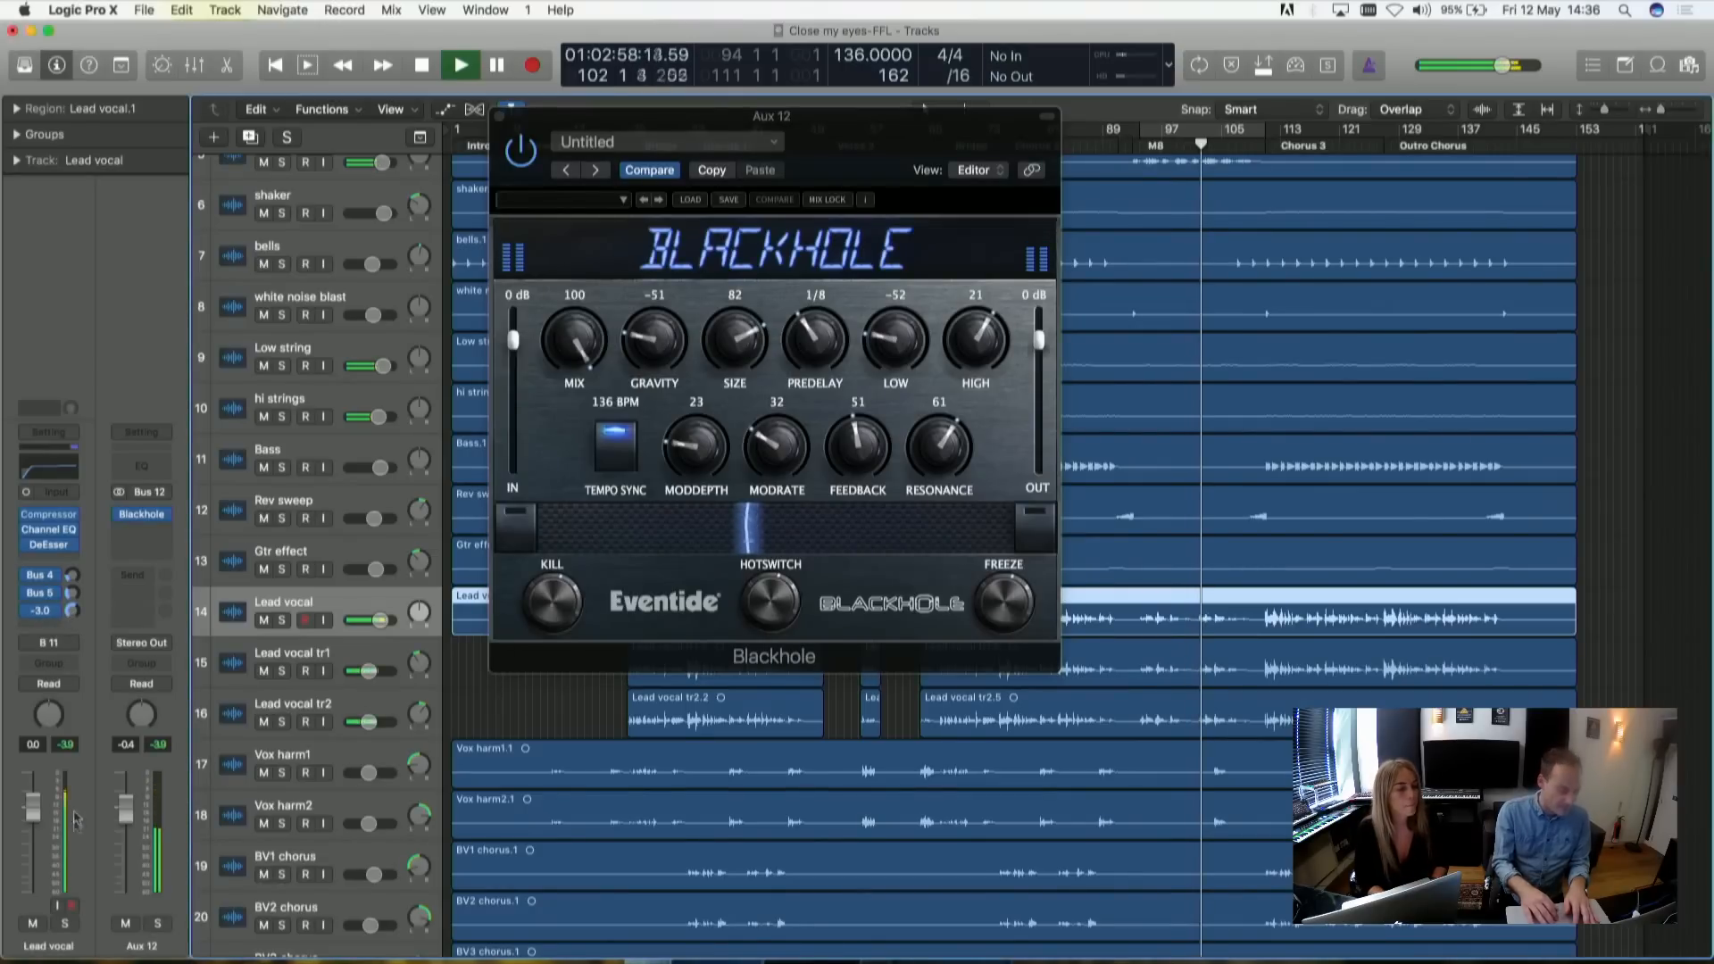
- Solo the Lead vocal track, stop playback and try Blackhole's Mix control, ending at 100
left_click(65, 925)
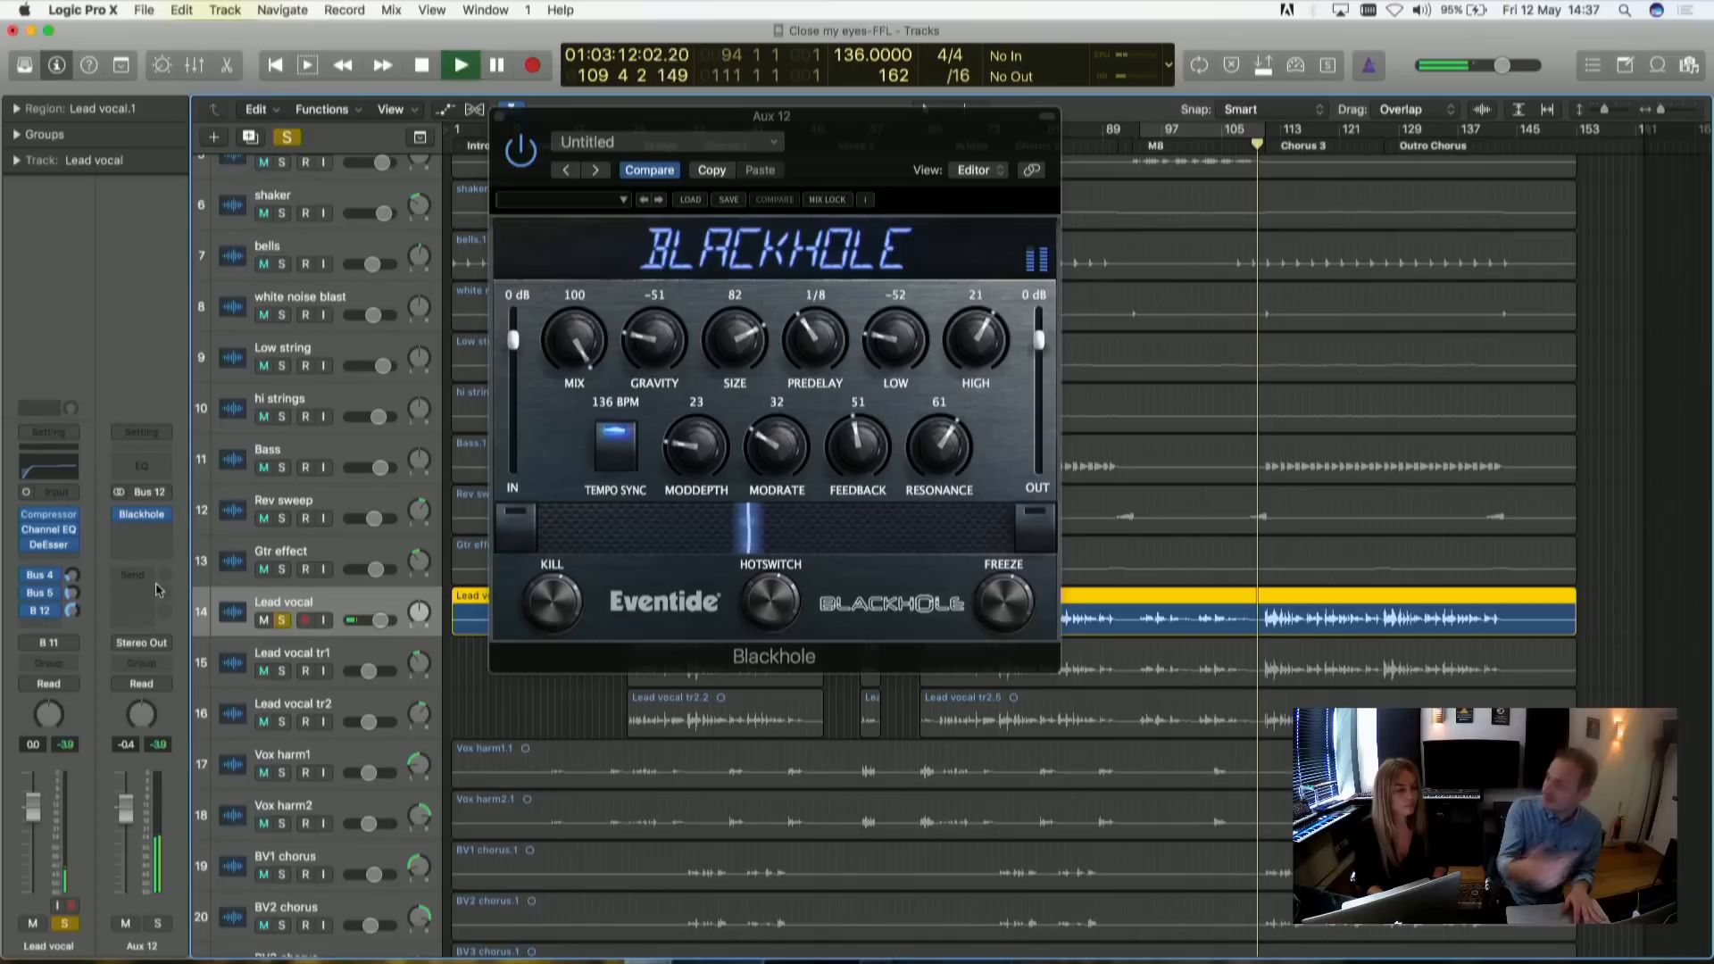
key("space")
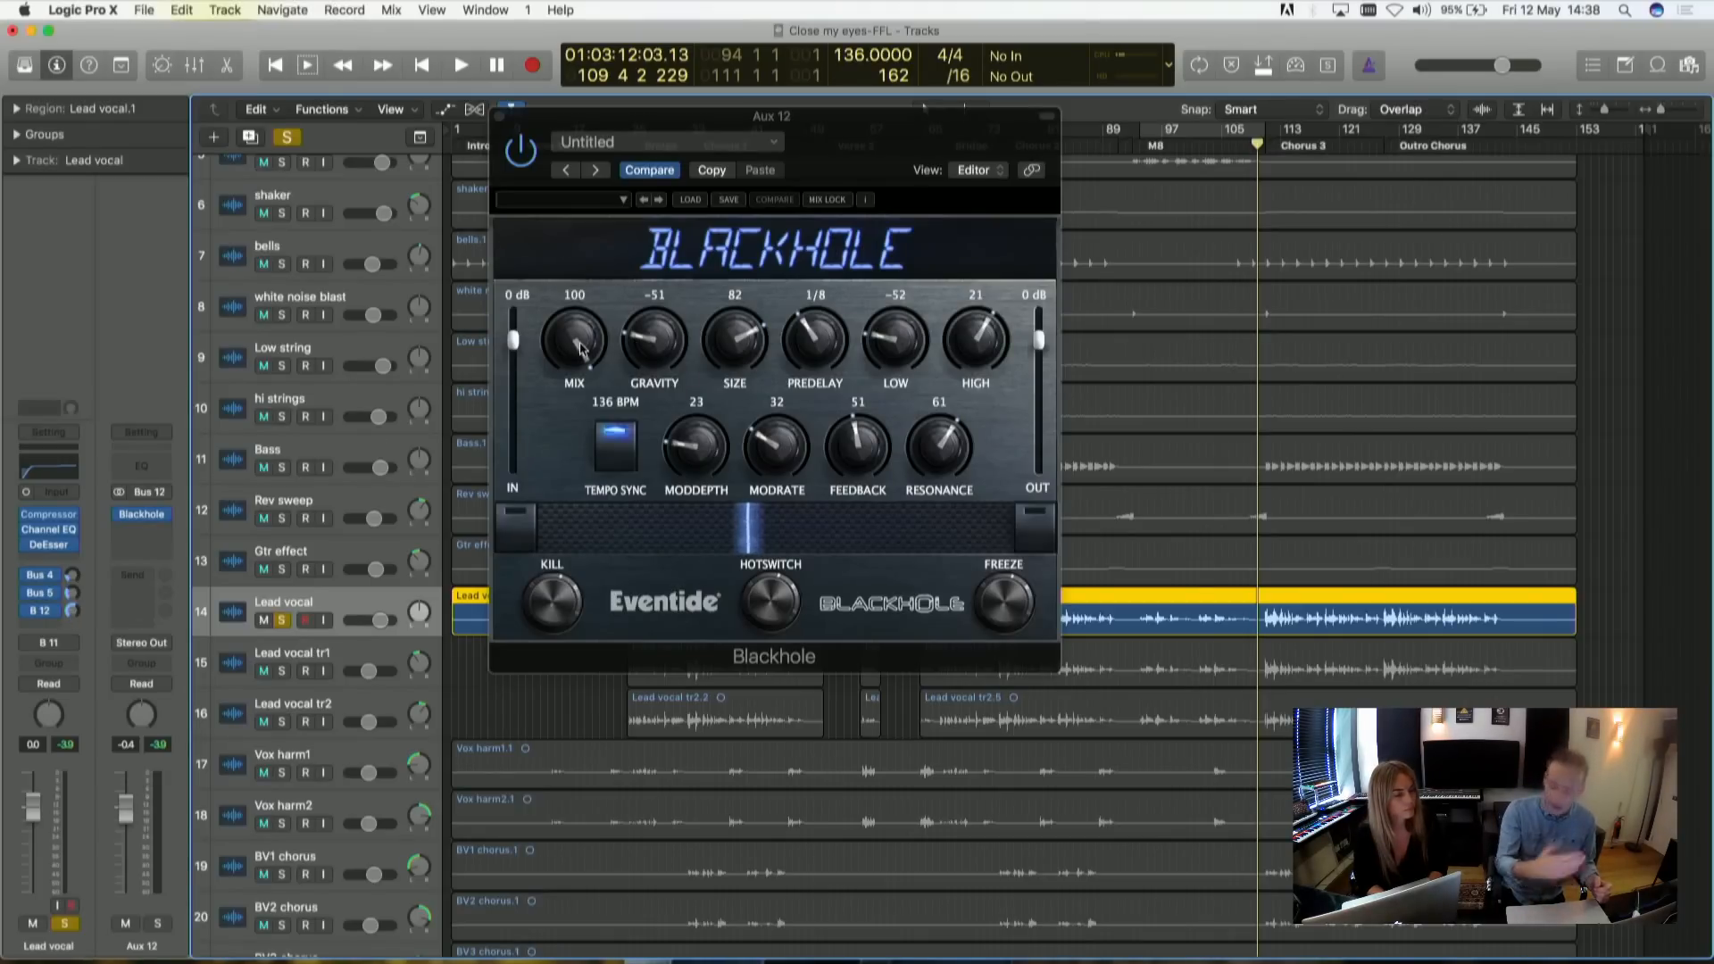
left_click_drag(580, 348, 572, 697)
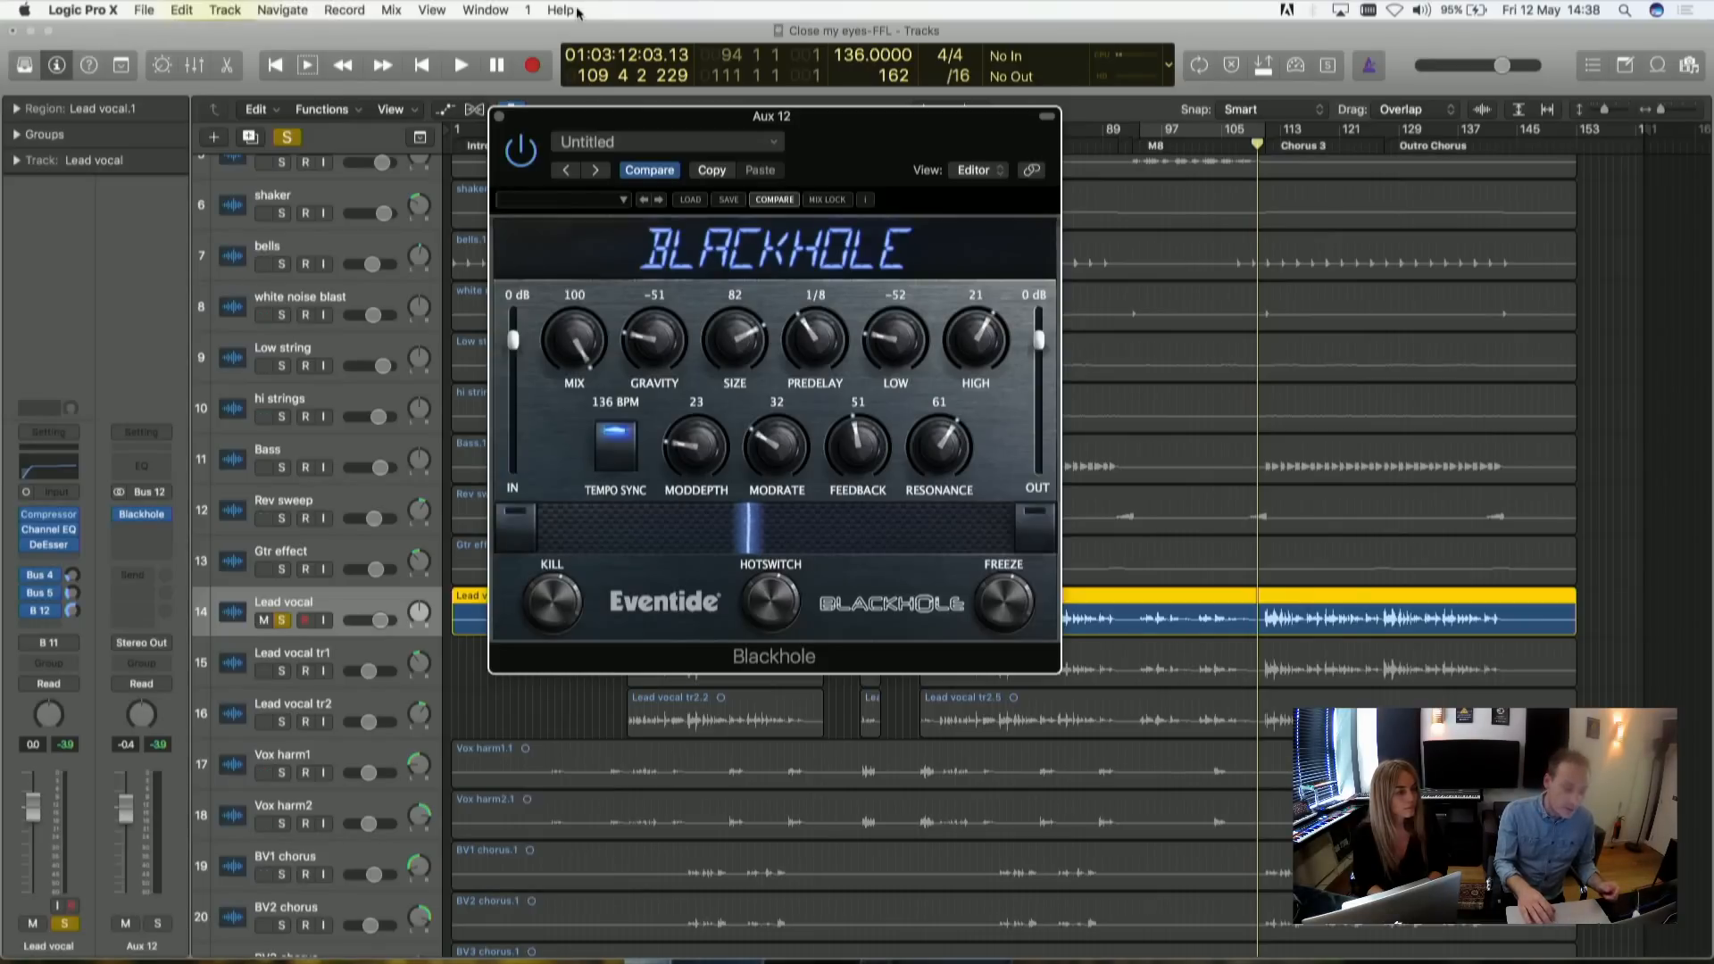
- Set the cycle range from bar 95 to bar 107 in the M8 section and play the soloed vocal in a loop
mouse_move(149, 522)
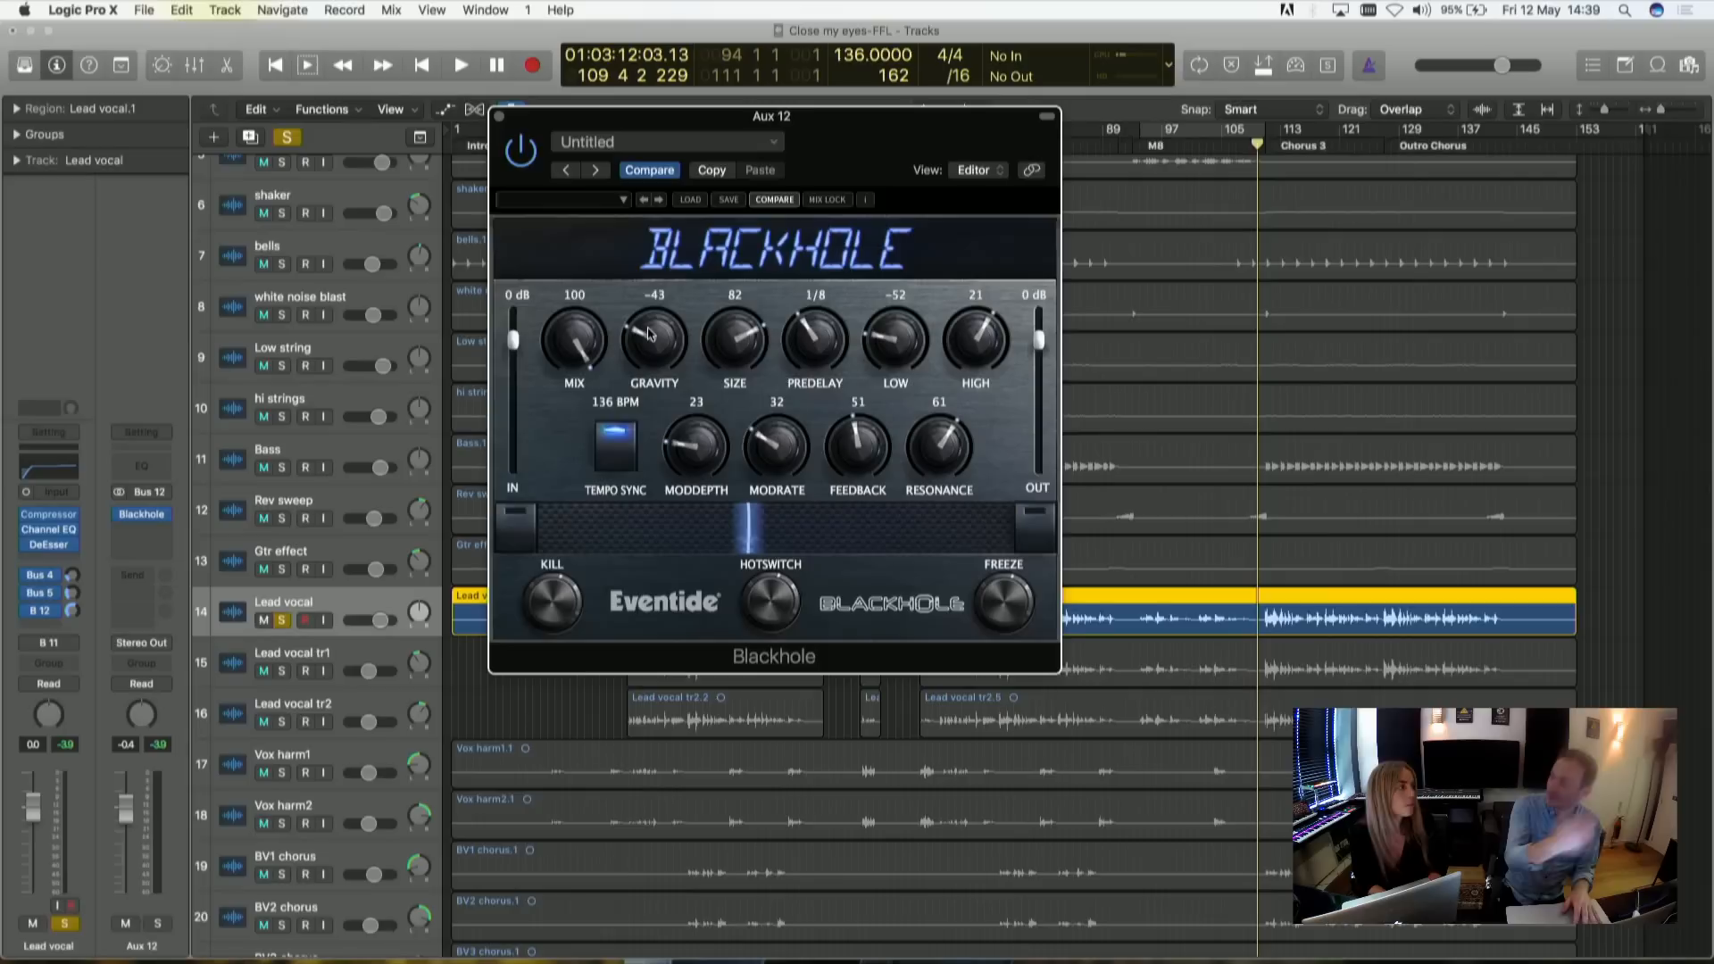
key("space")
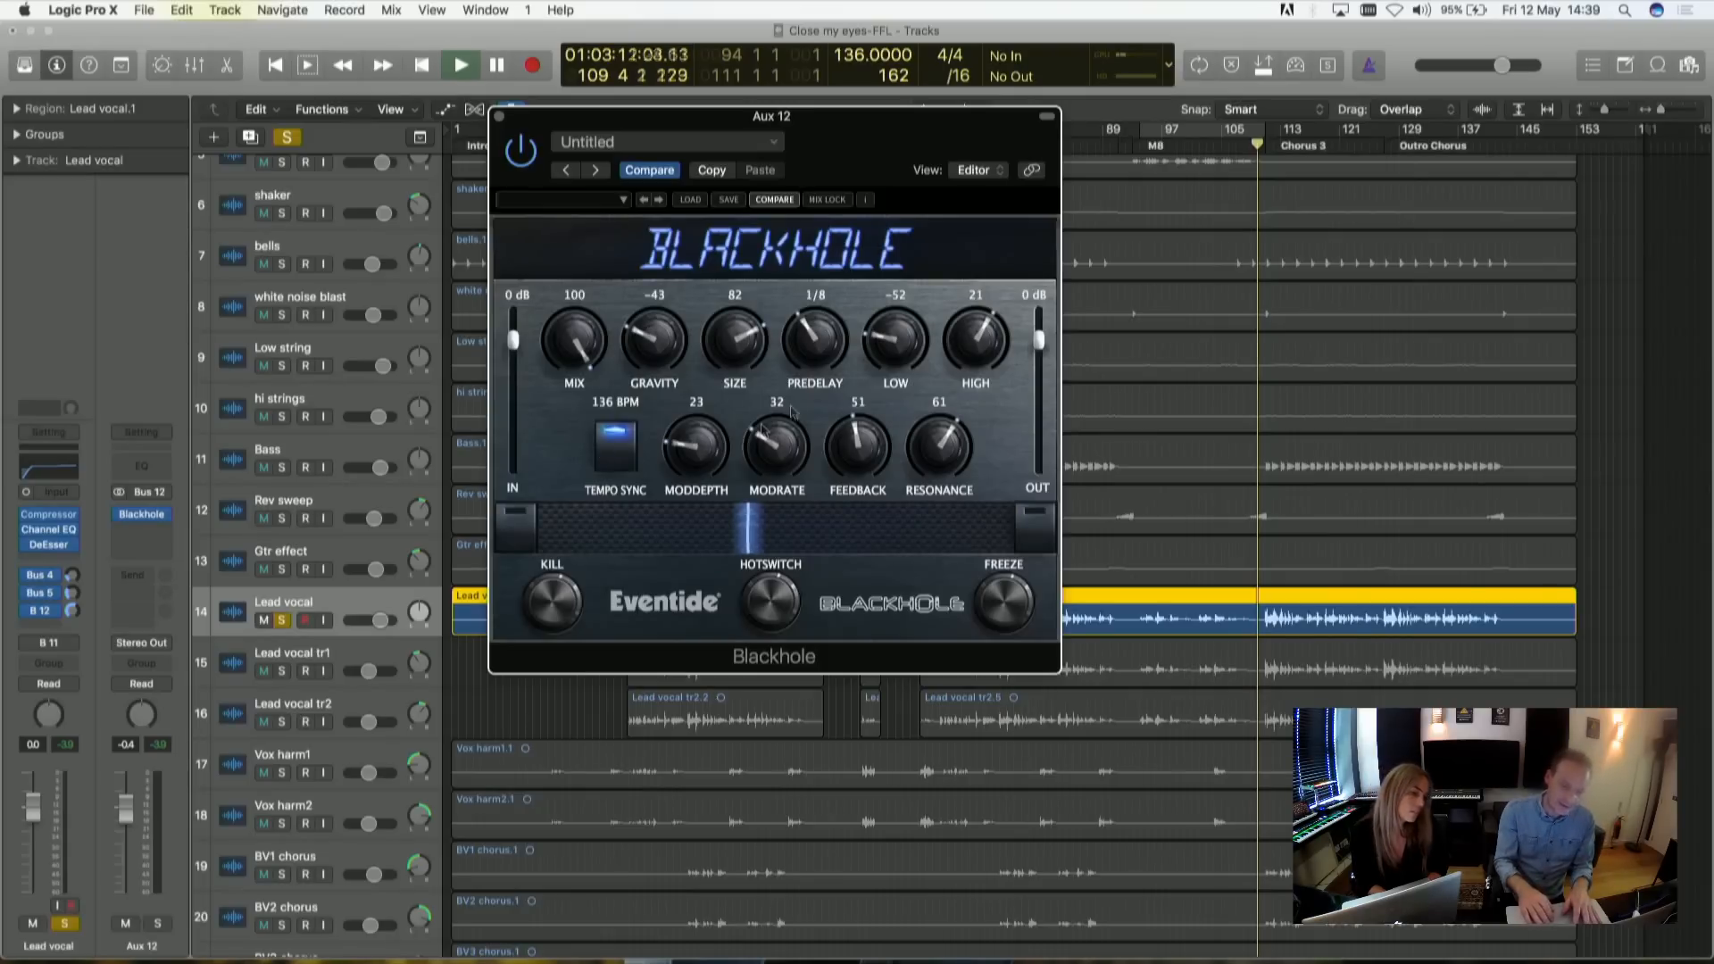
left_click_drag(1260, 130, 1145, 134)
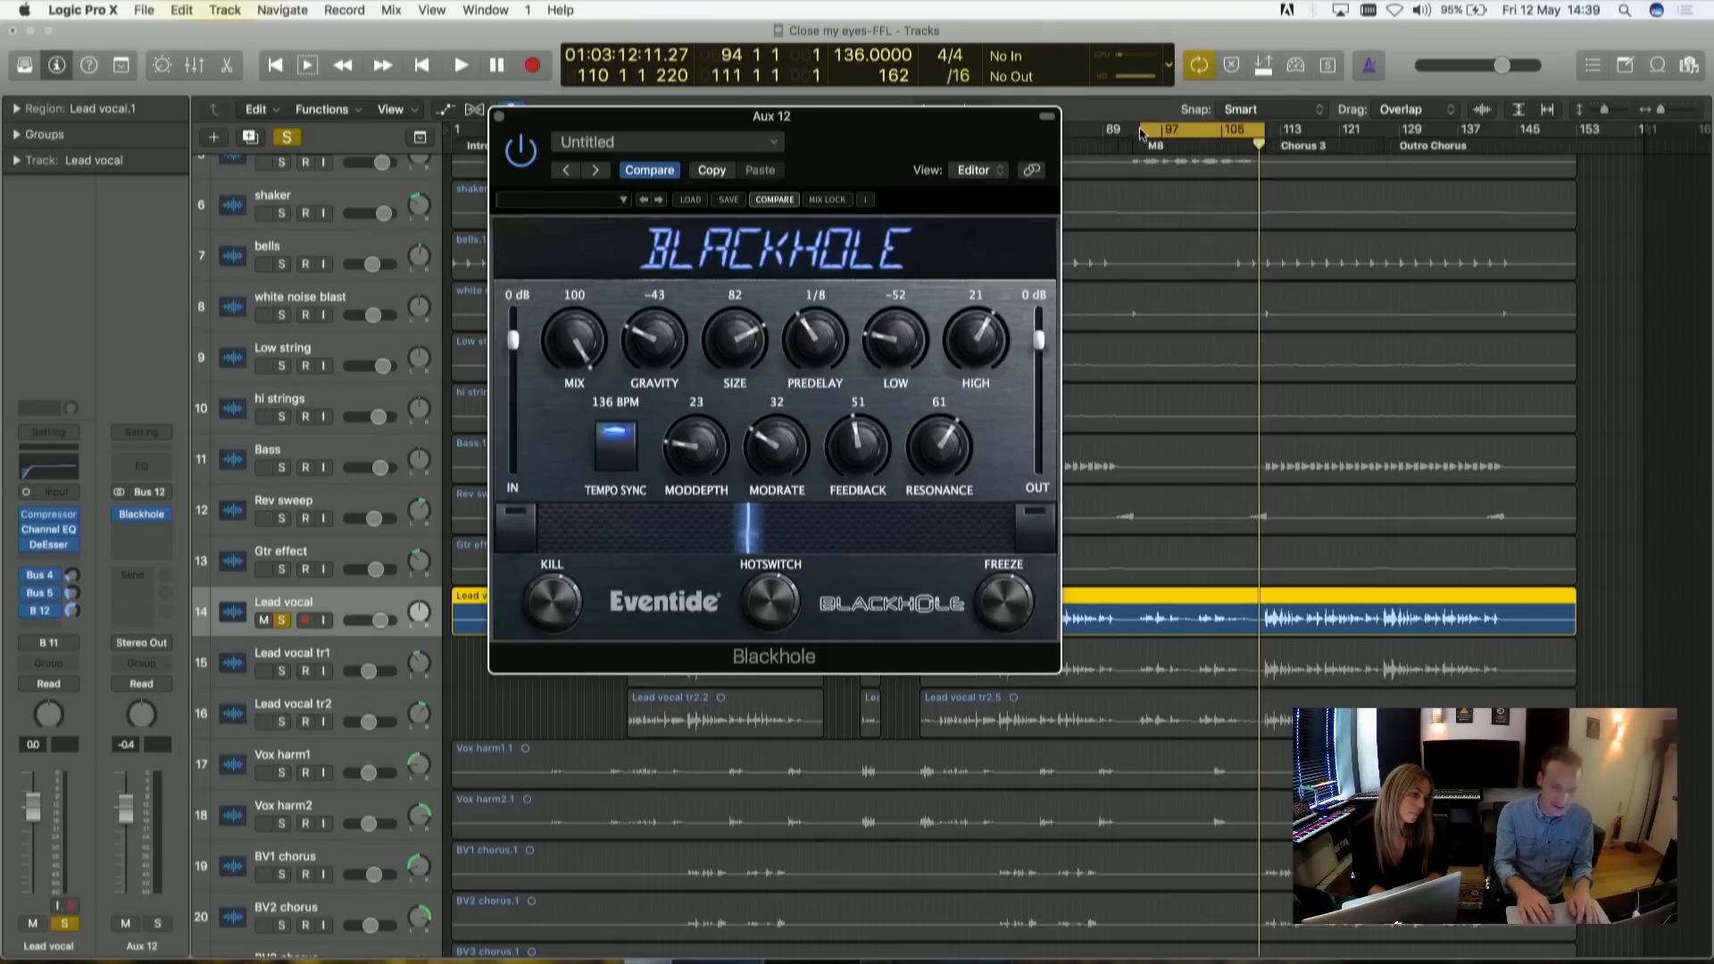
mouse_move(1141, 134)
left_mouse_down()
mouse_move(1168, 132)
mouse_move(1152, 131)
left_mouse_up()
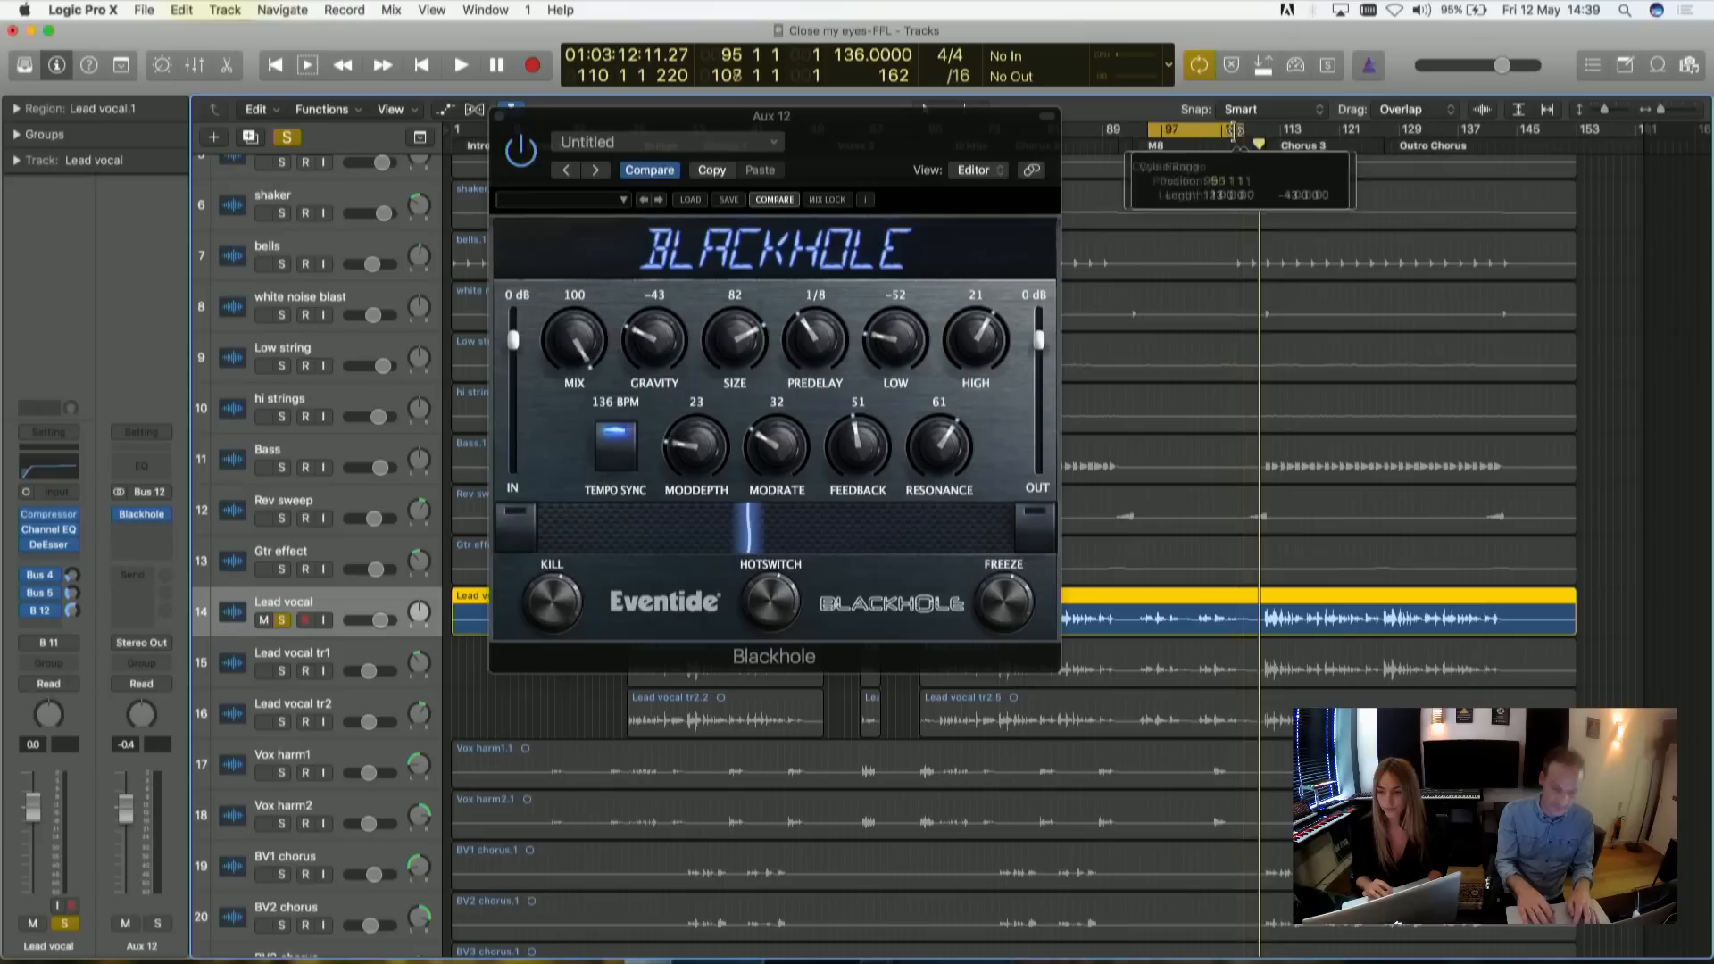
key("space")
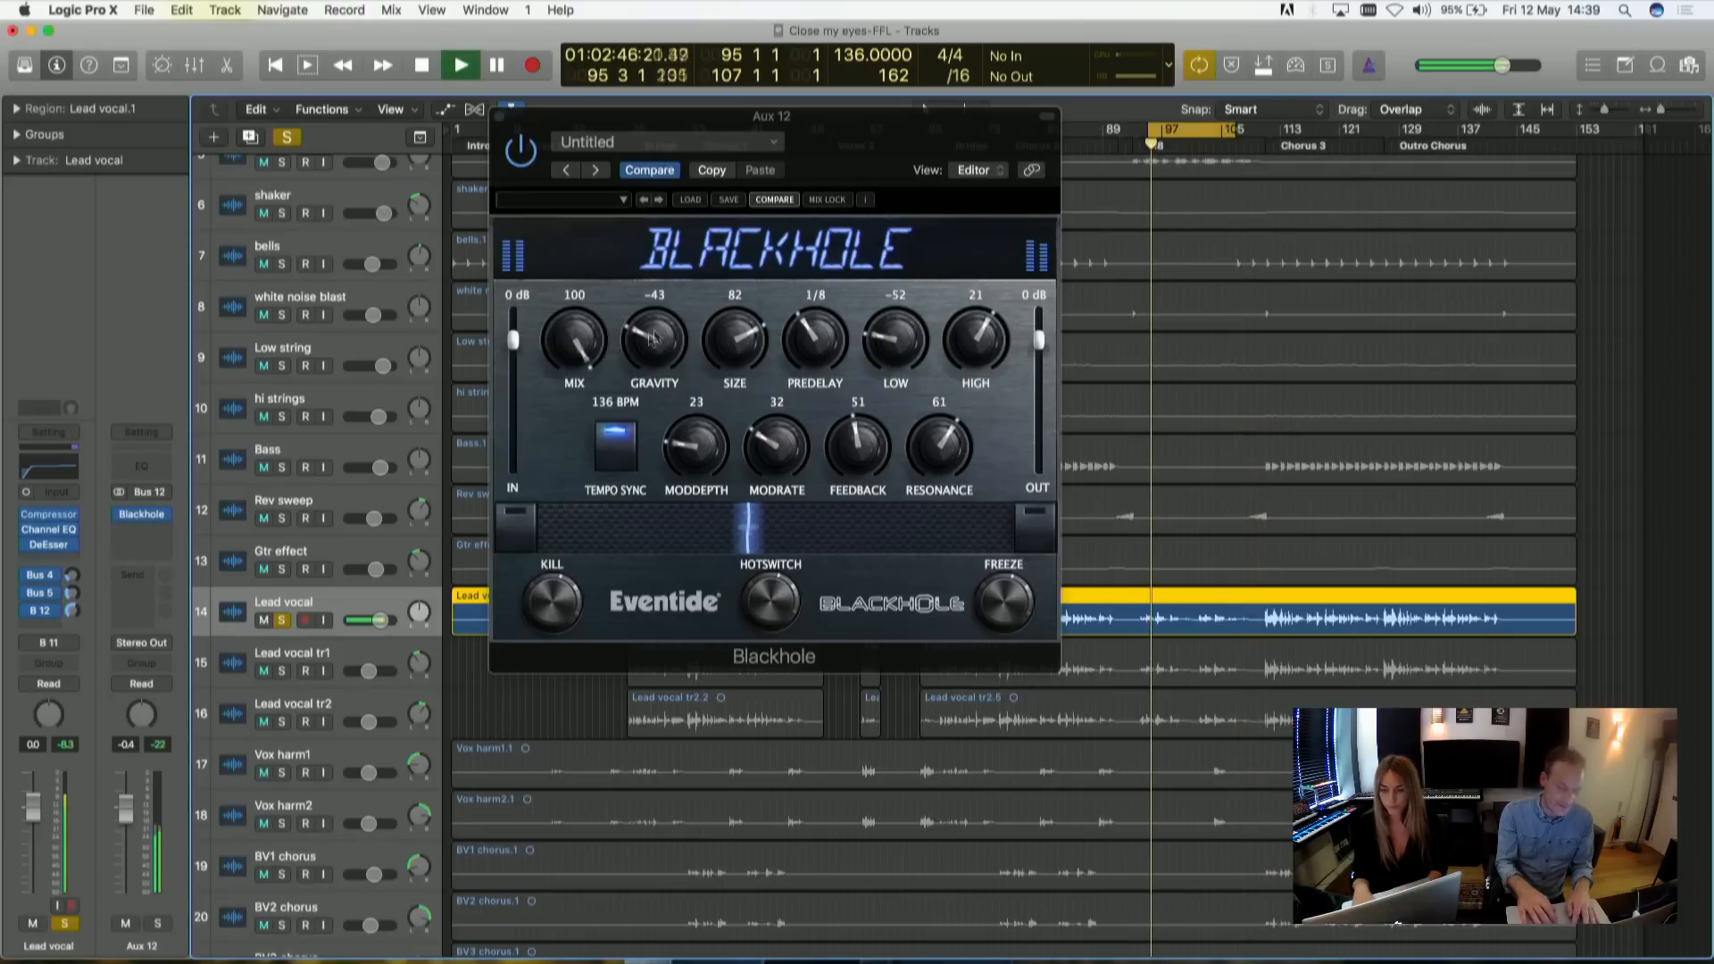
- Audition Blackhole's Gravity from -87 up to 89 on the looped vocal, ending with Gravity at 0 and Size at 4
left_click_drag(654, 339, 638, 402)
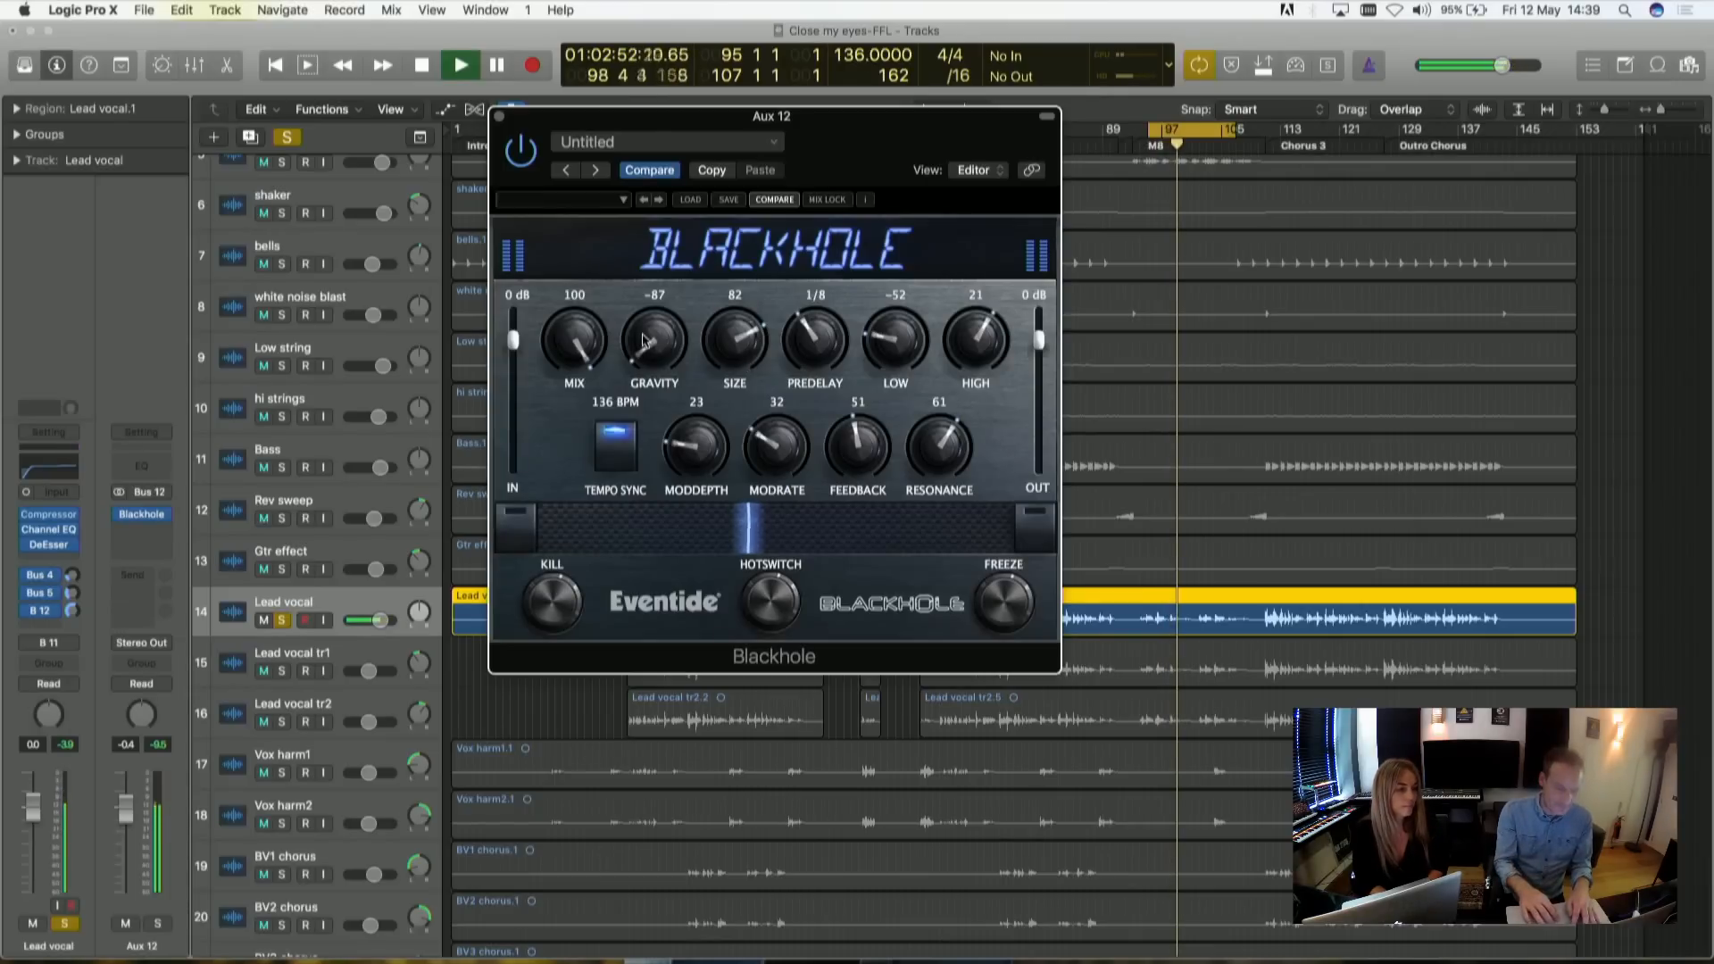
left_click_drag(643, 339, 633, 168)
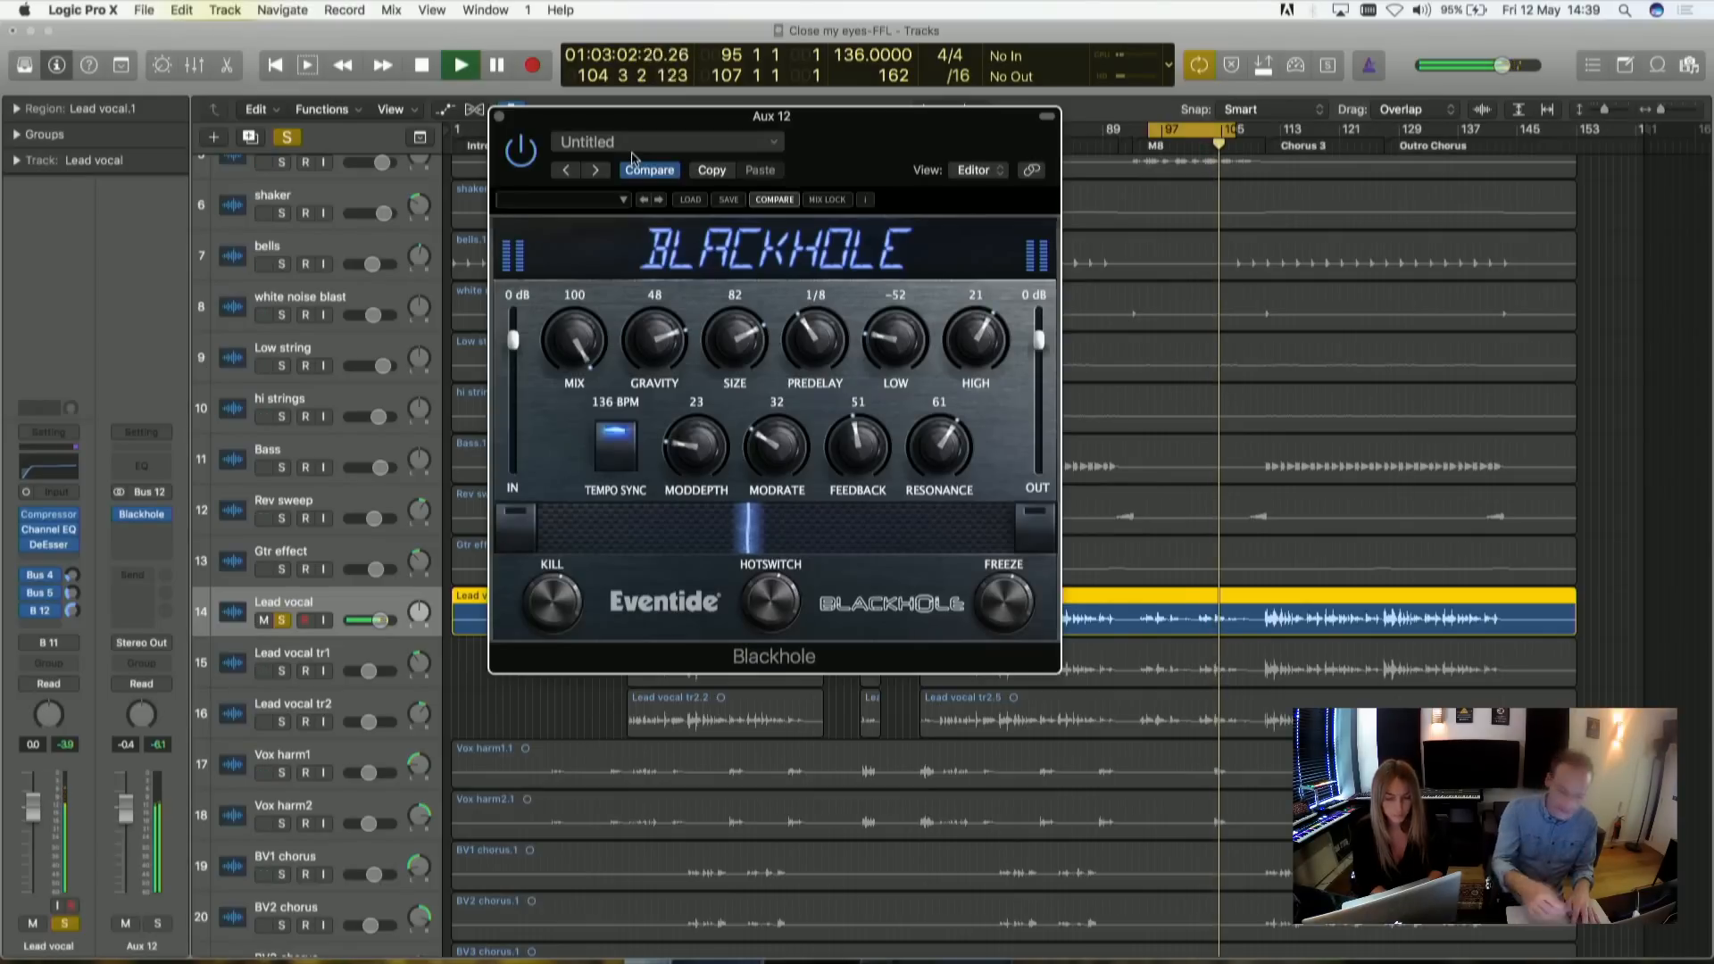
mouse_move(654, 352)
left_mouse_down()
mouse_move(654, 312)
mouse_move(665, 339)
left_mouse_up()
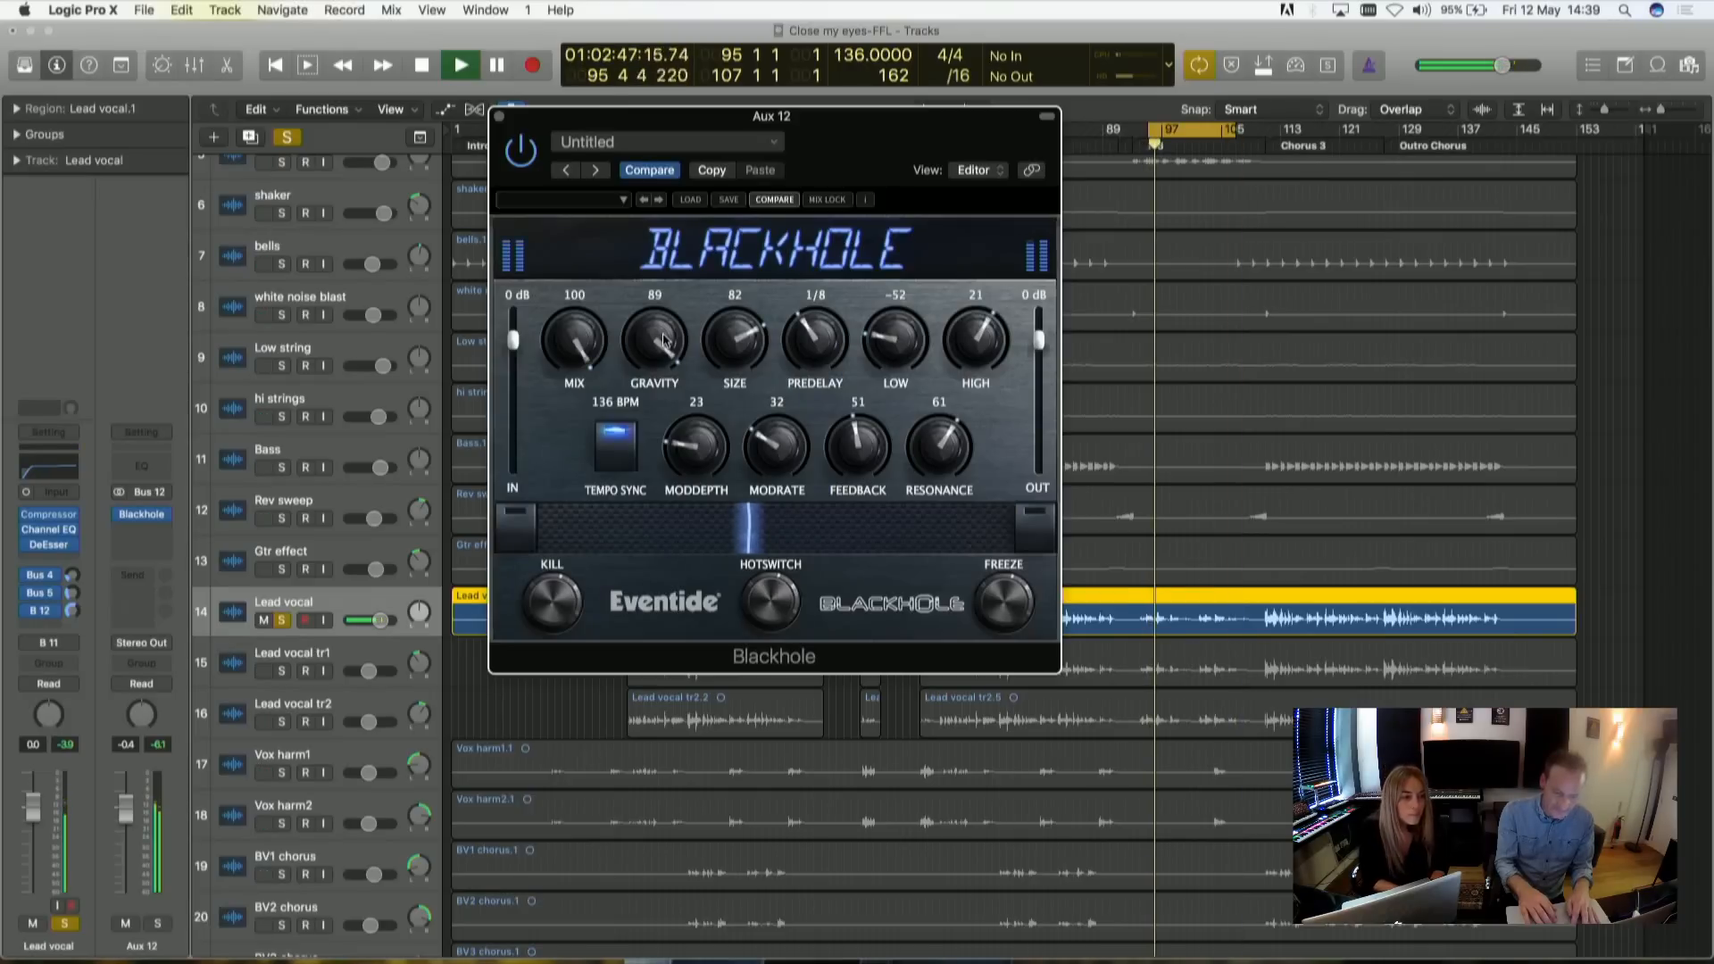
left_click_drag(665, 339, 651, 448)
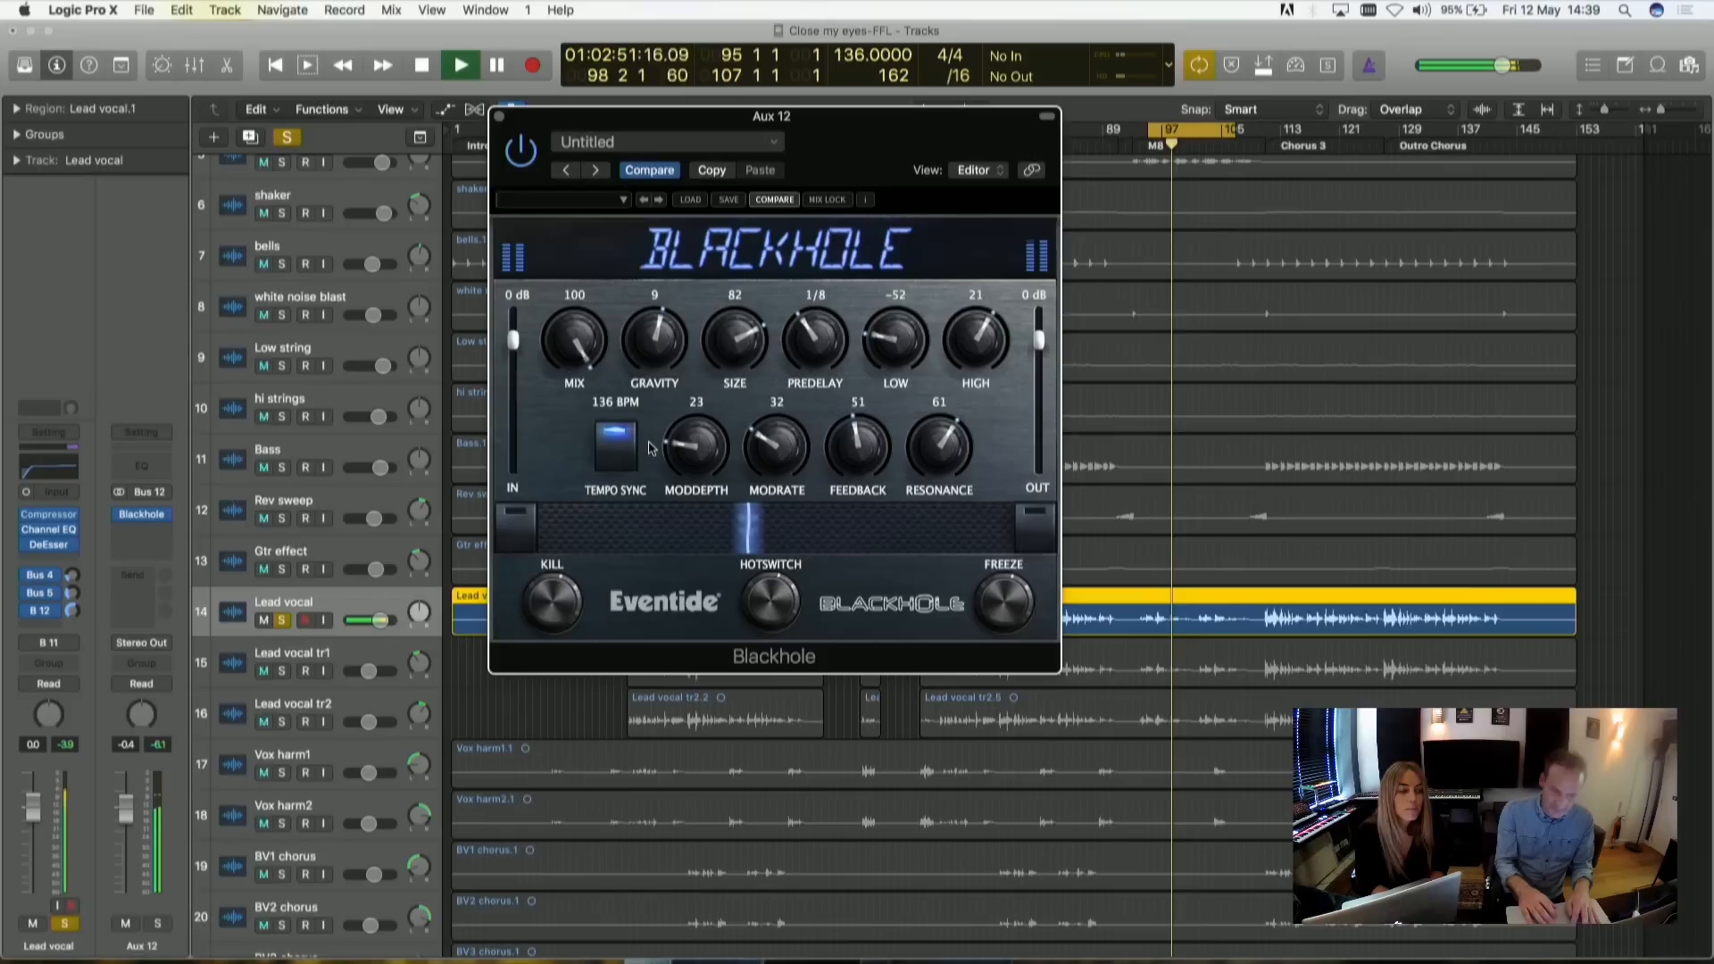
key("space")
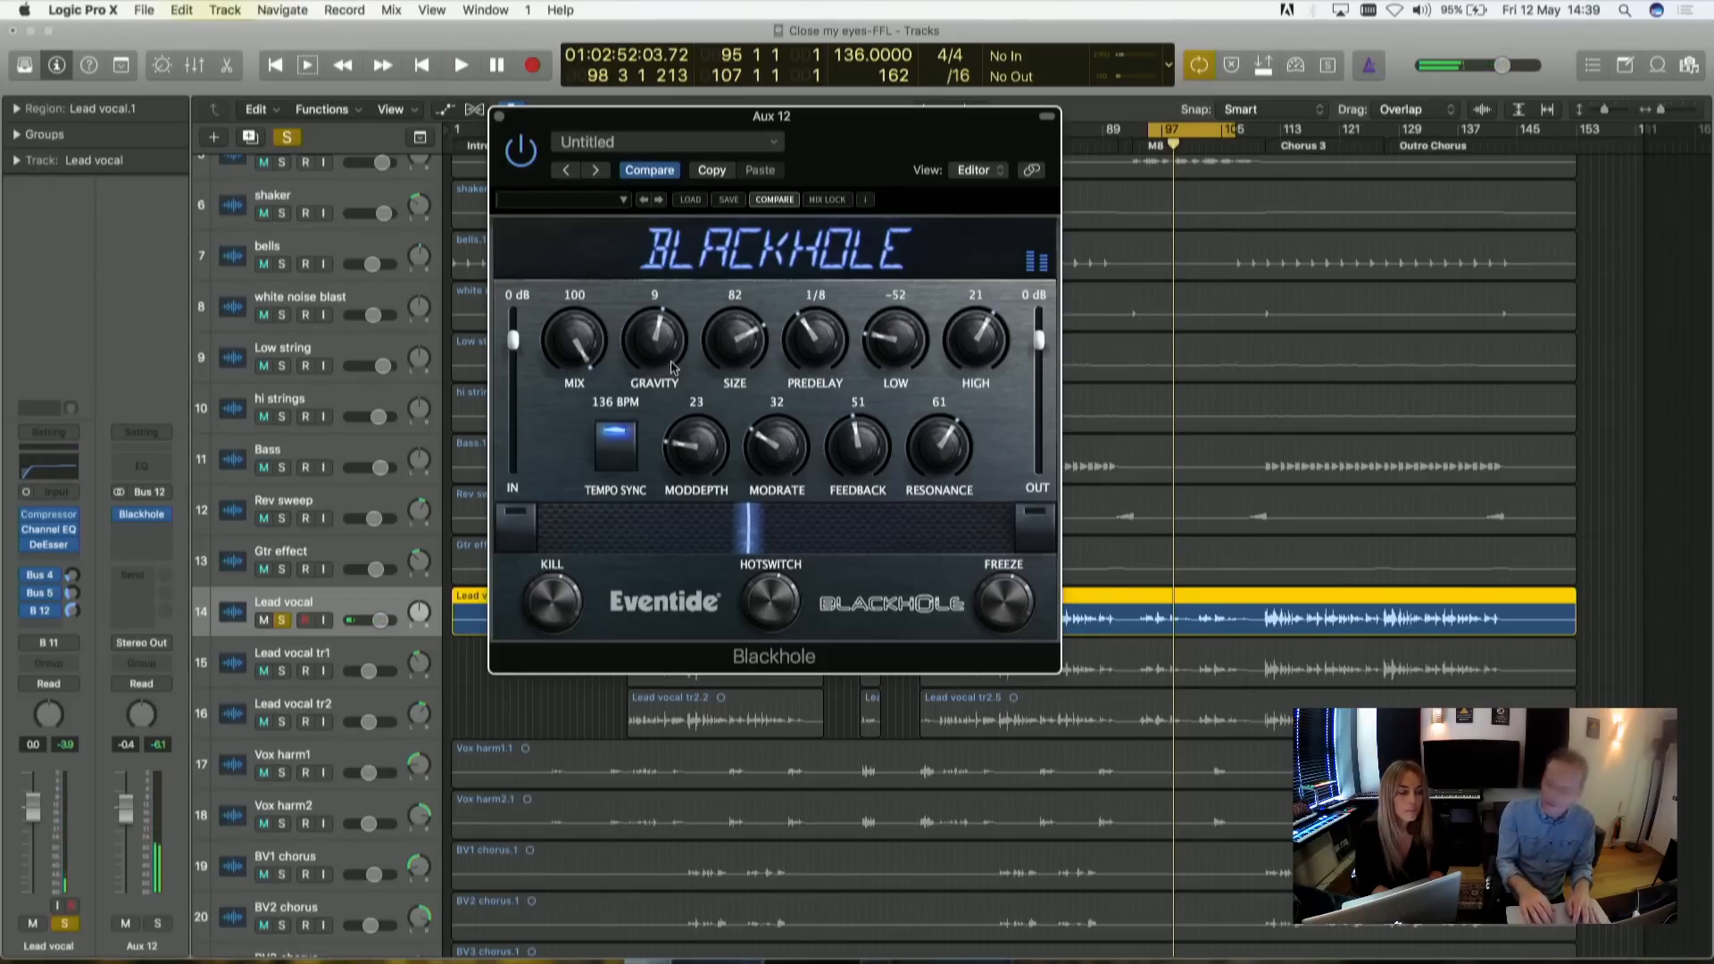
left_click_drag(662, 337, 727, 498)
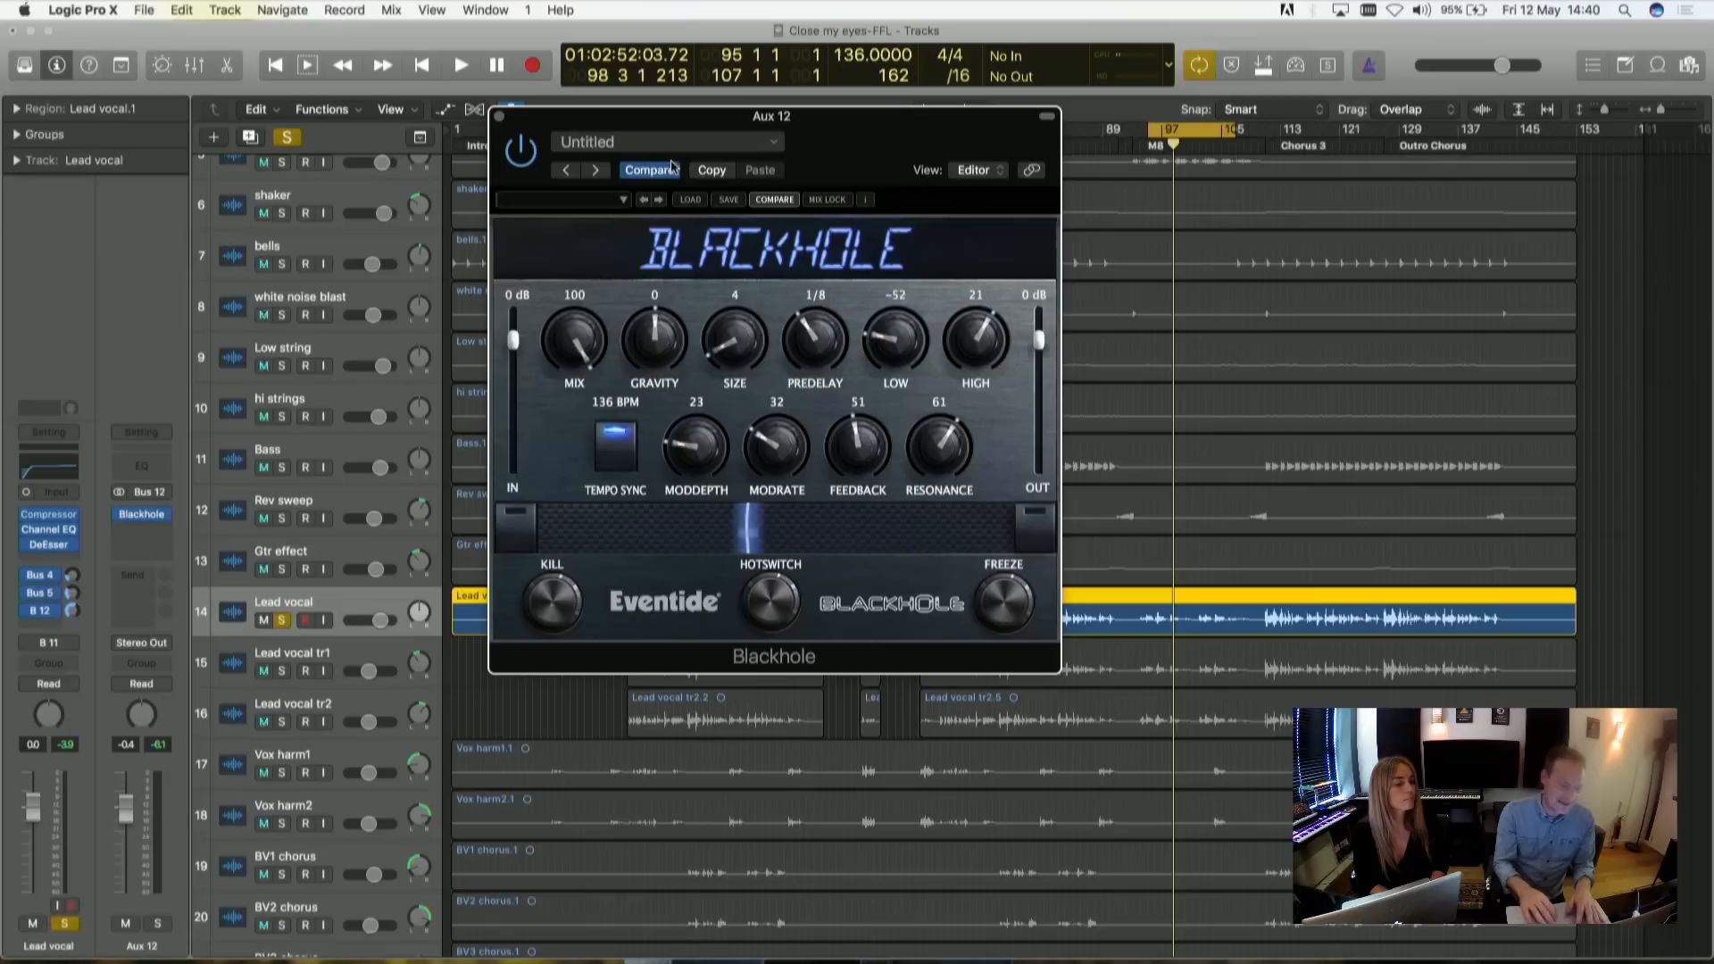
- Load the Boxed In preset from the Richard Devine collection in Blackhole
left_click(624, 201)
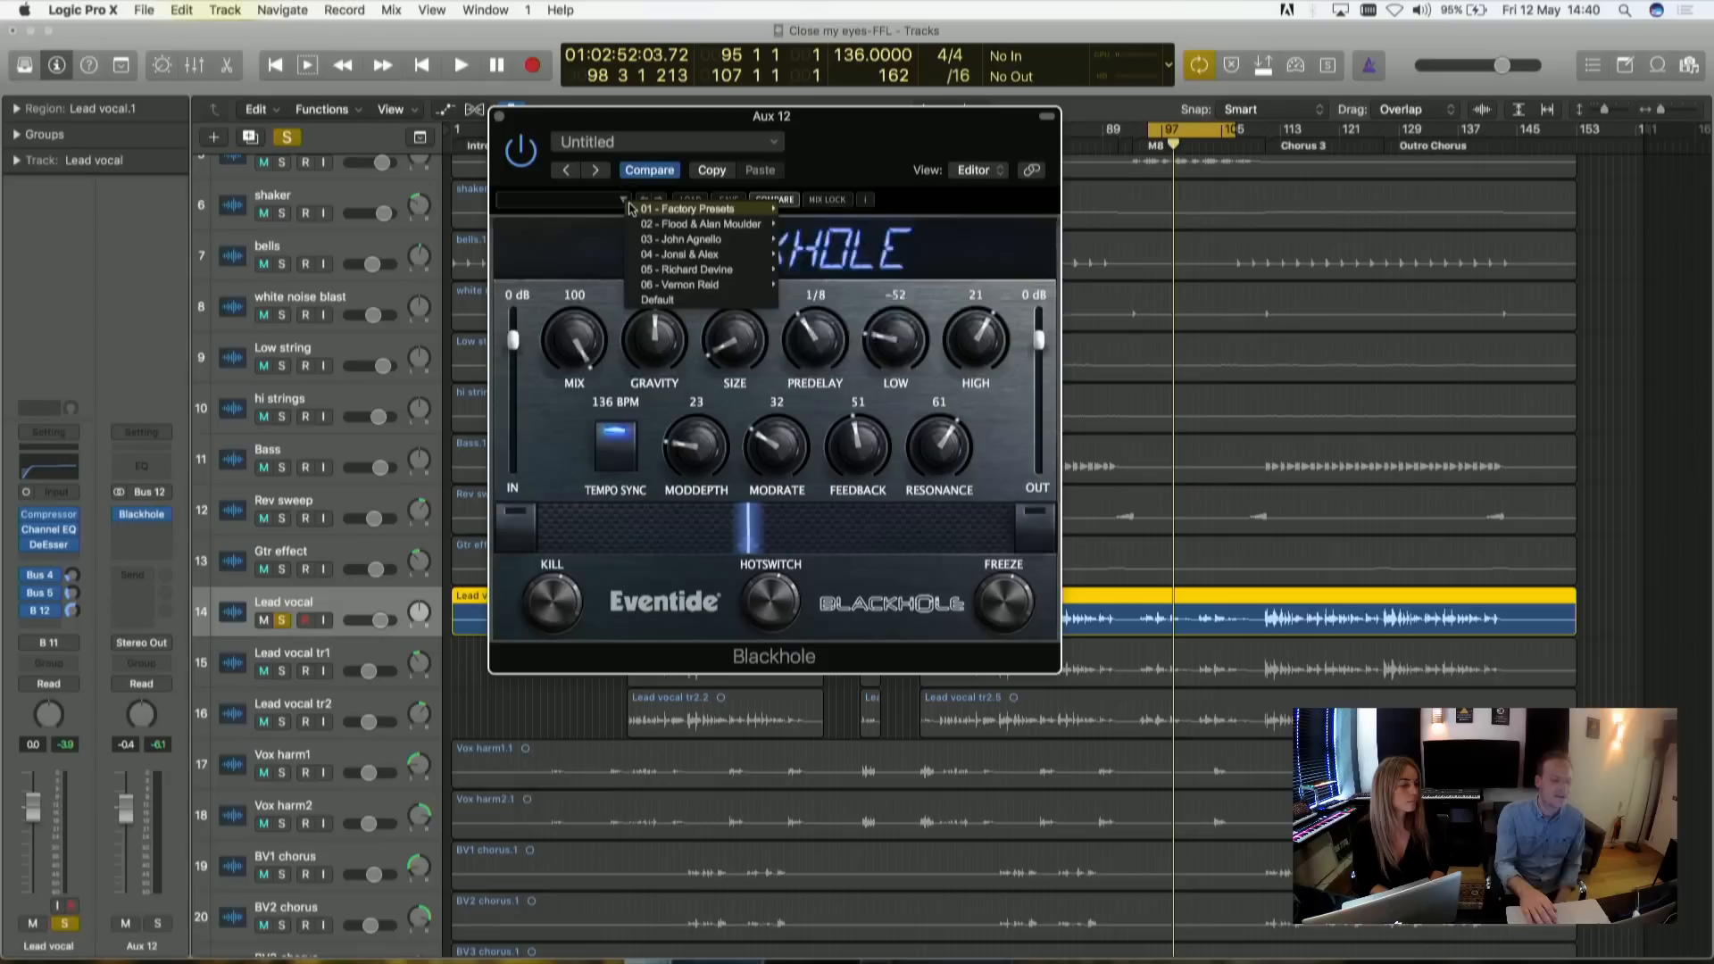
mouse_move(674, 271)
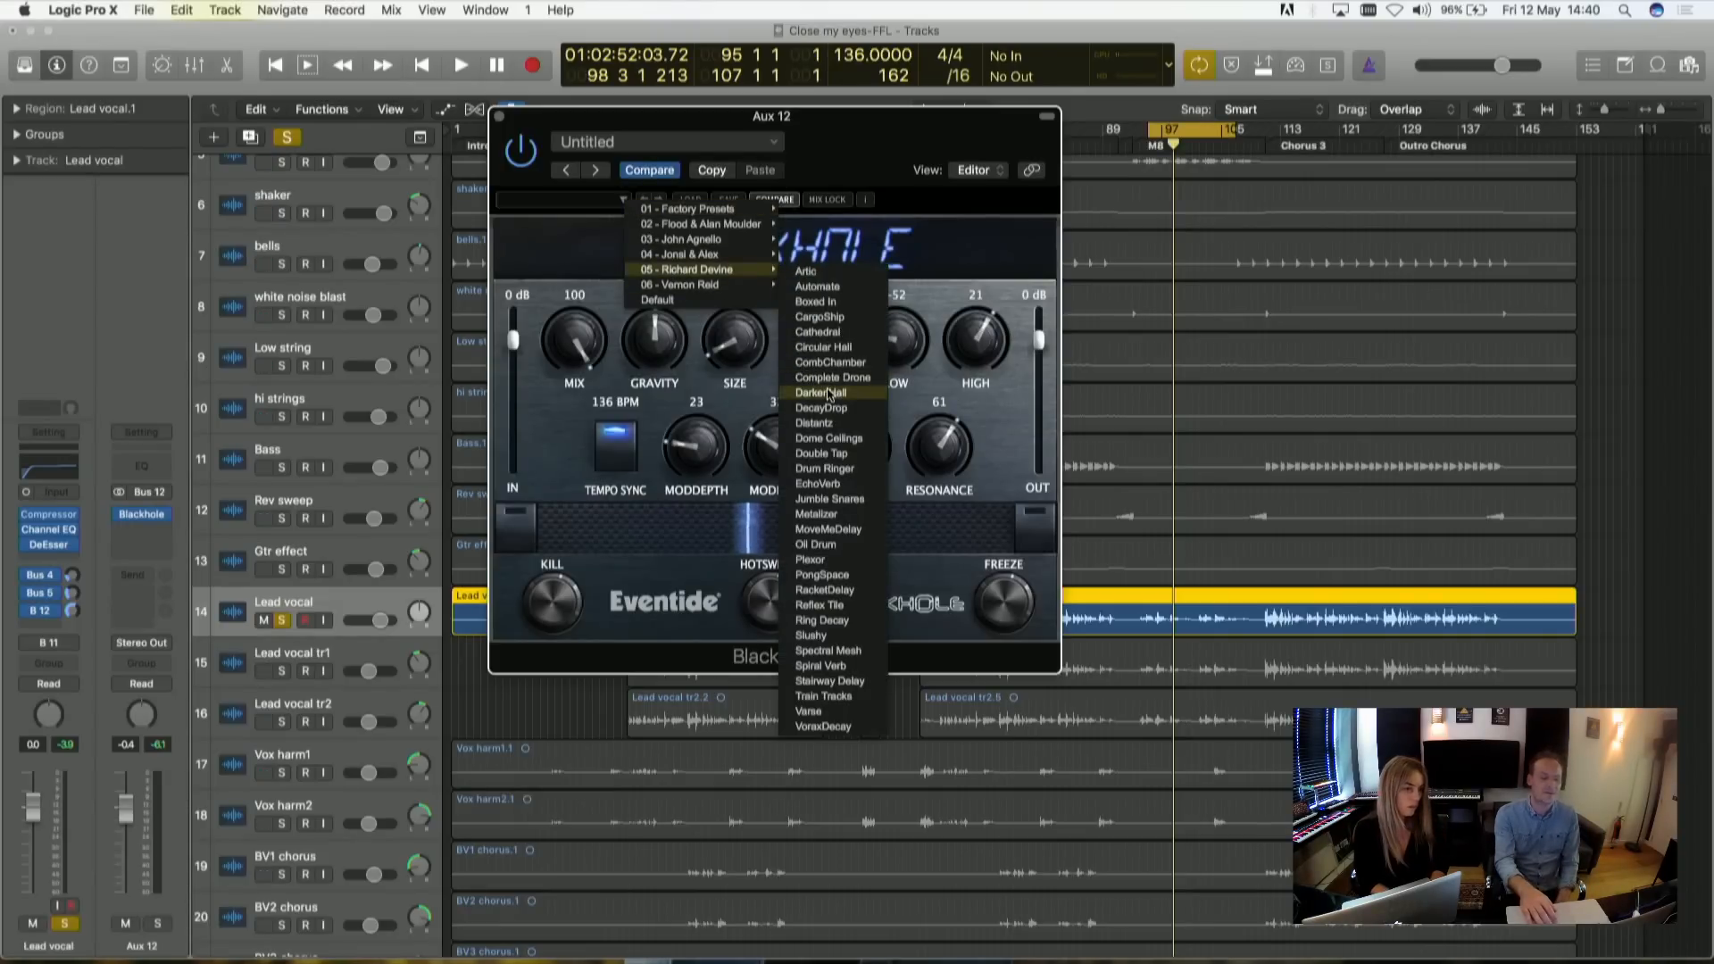
left_click(822, 301)
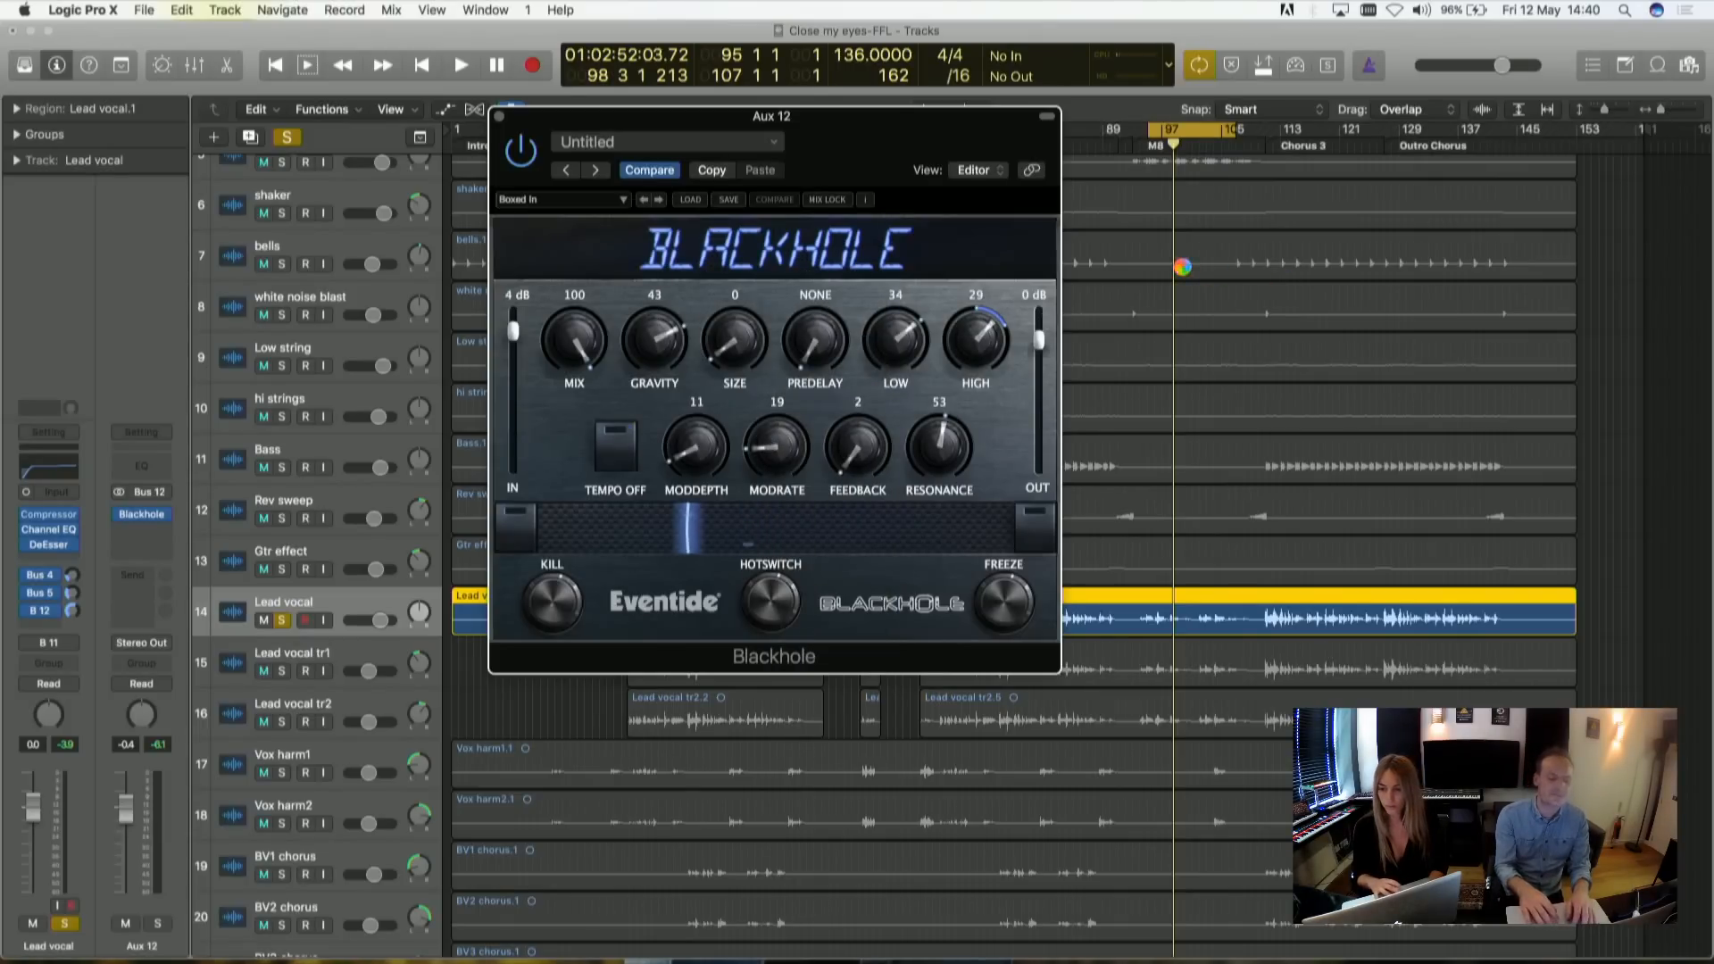
- Raise the reverb's Size to 96 while the looped vocal plays, and stop playback
key("space")
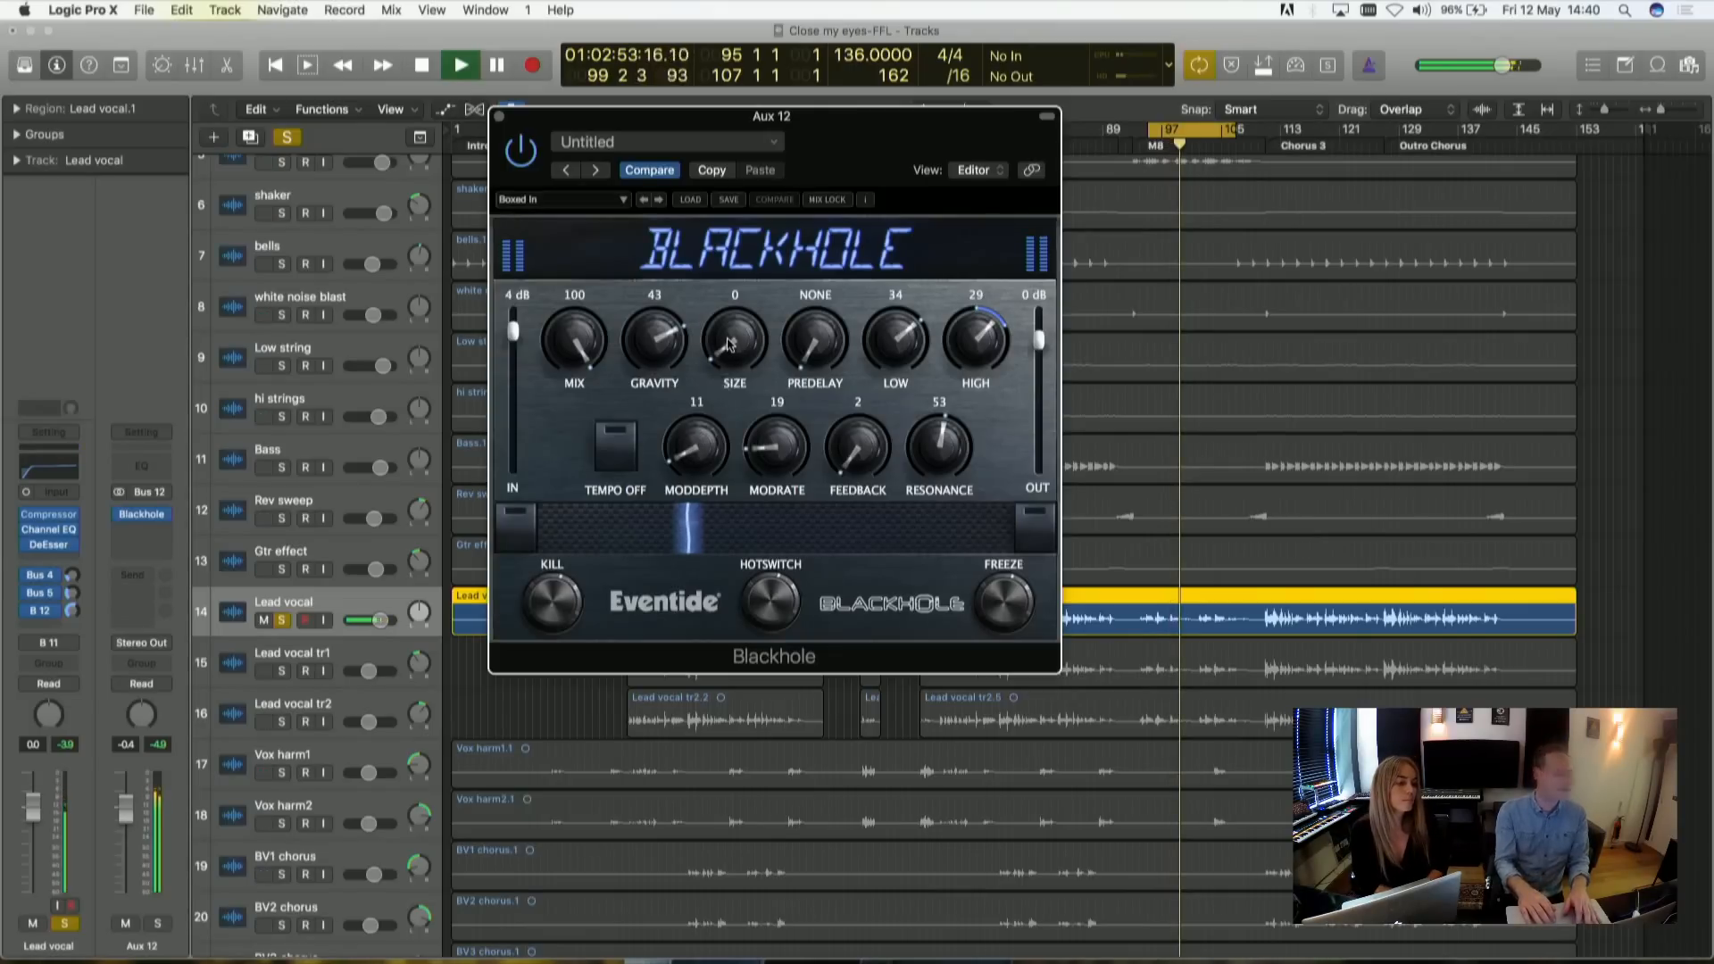
left_click_drag(728, 344, 737, 147)
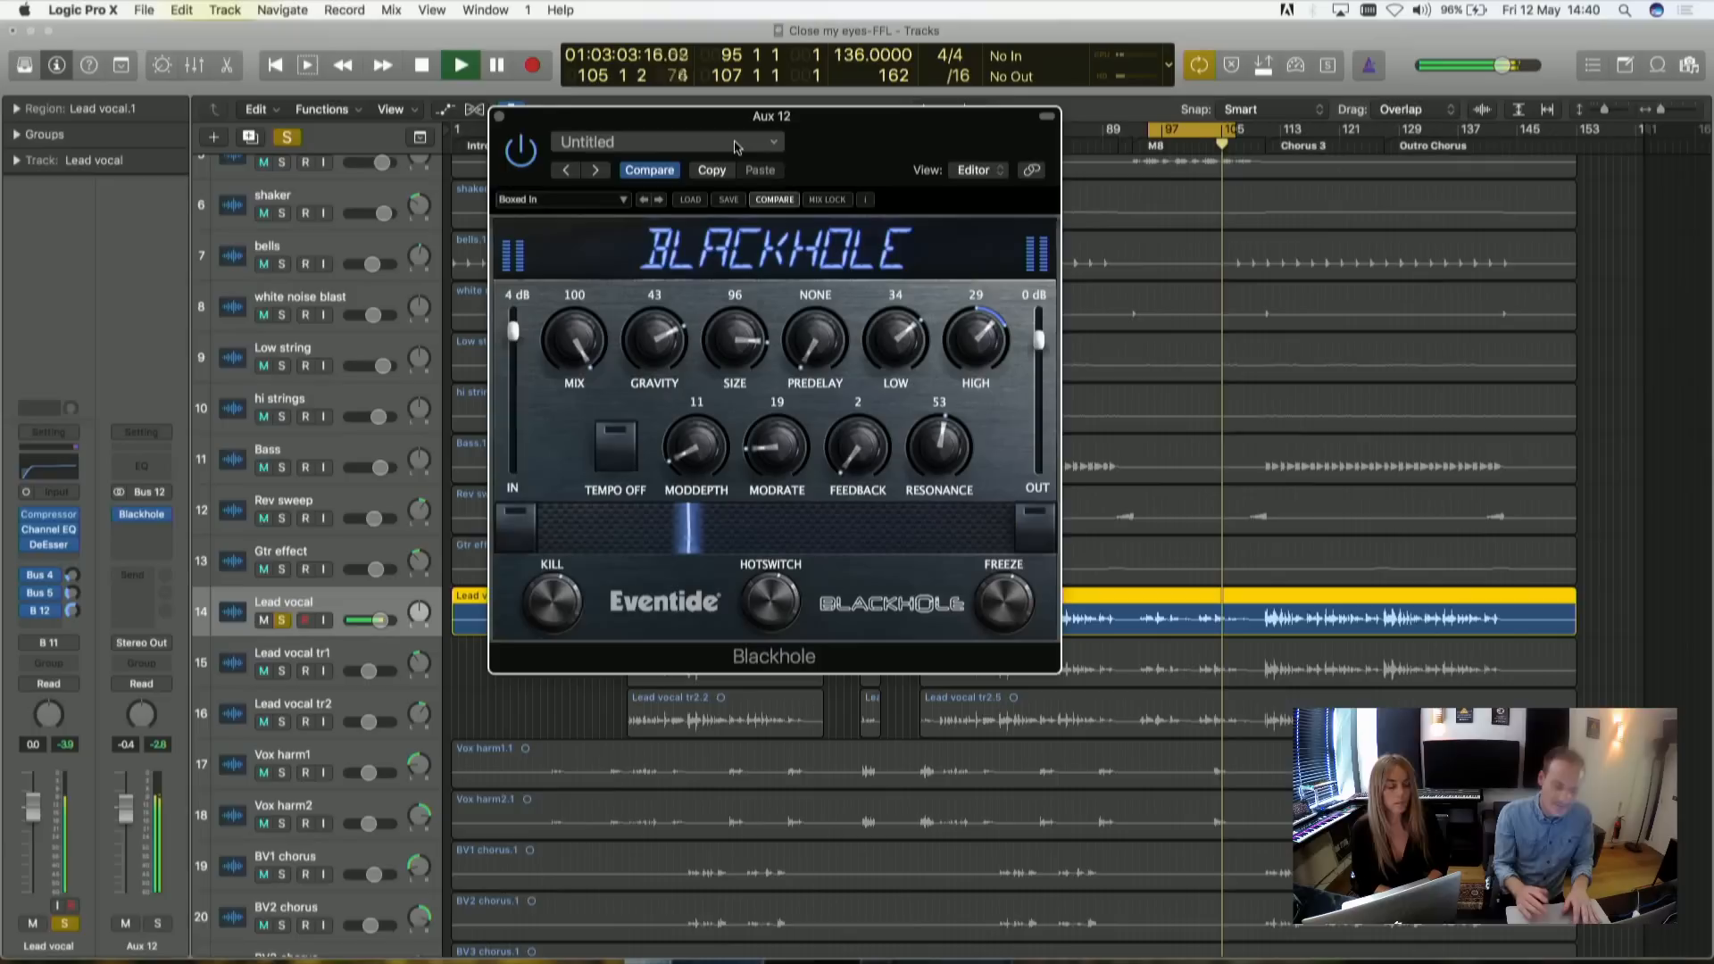
key("space")
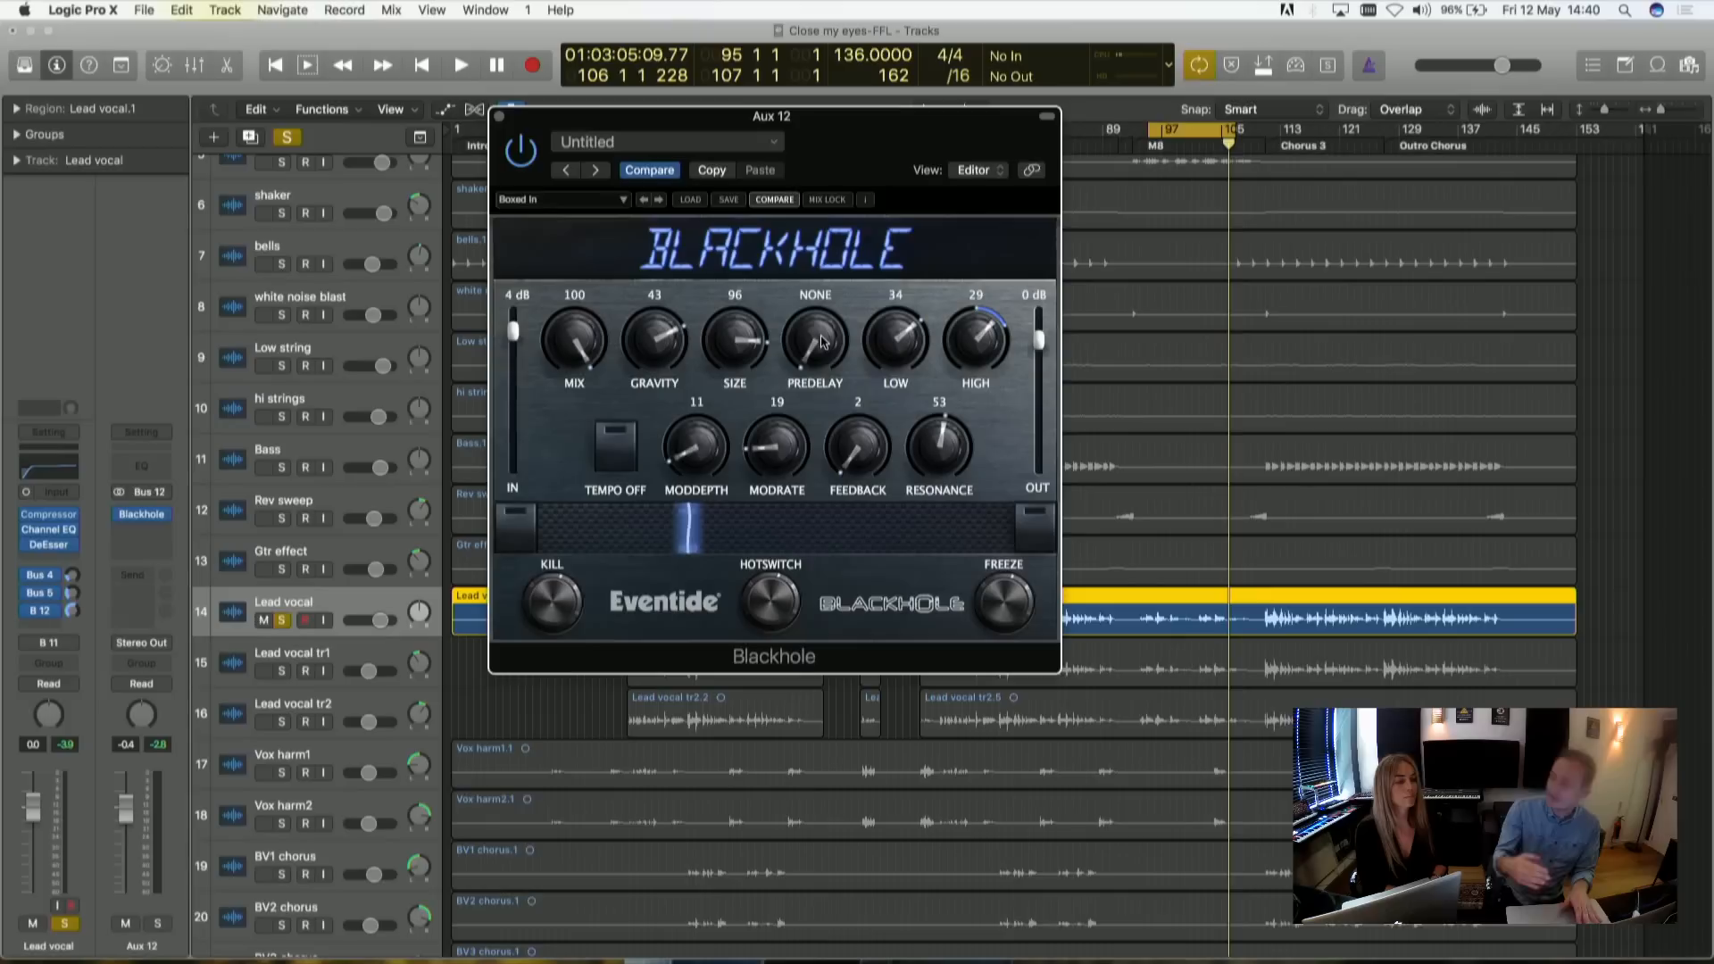
- Turn on Blackhole's tempo sync and audition the vocal with Predelay at WHOLE
left_click_drag(836, 340, 836, 313)
left_click(618, 457)
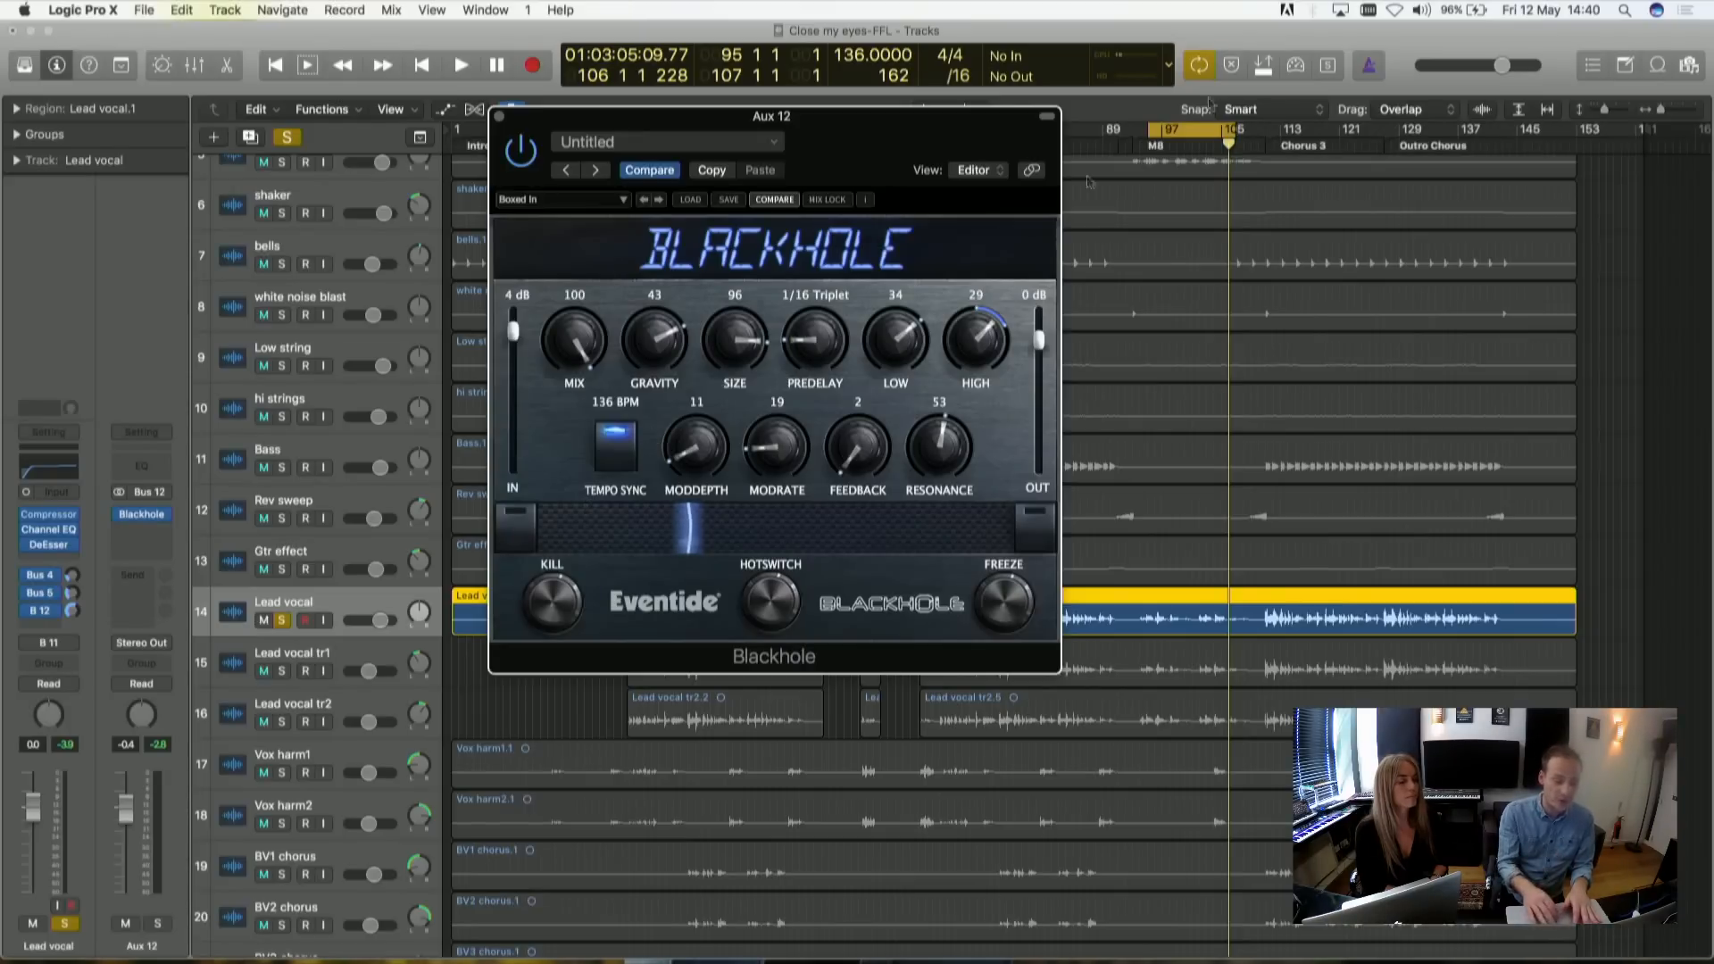
left_click_drag(811, 332, 782, 96)
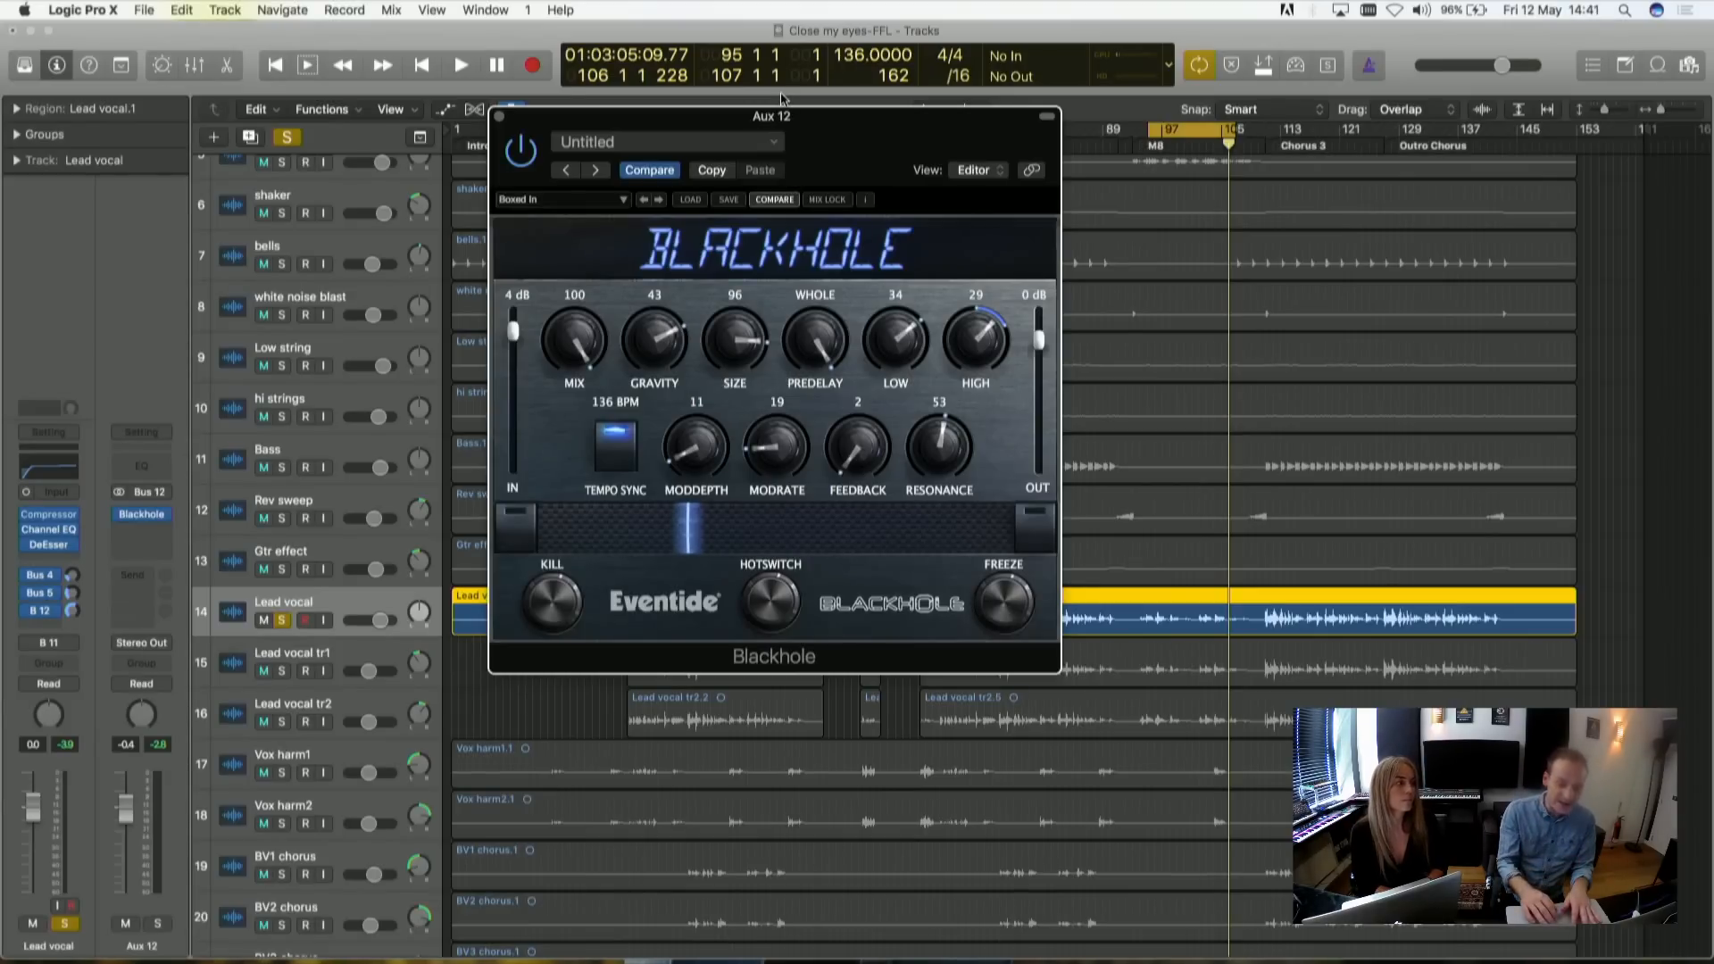
key("space")
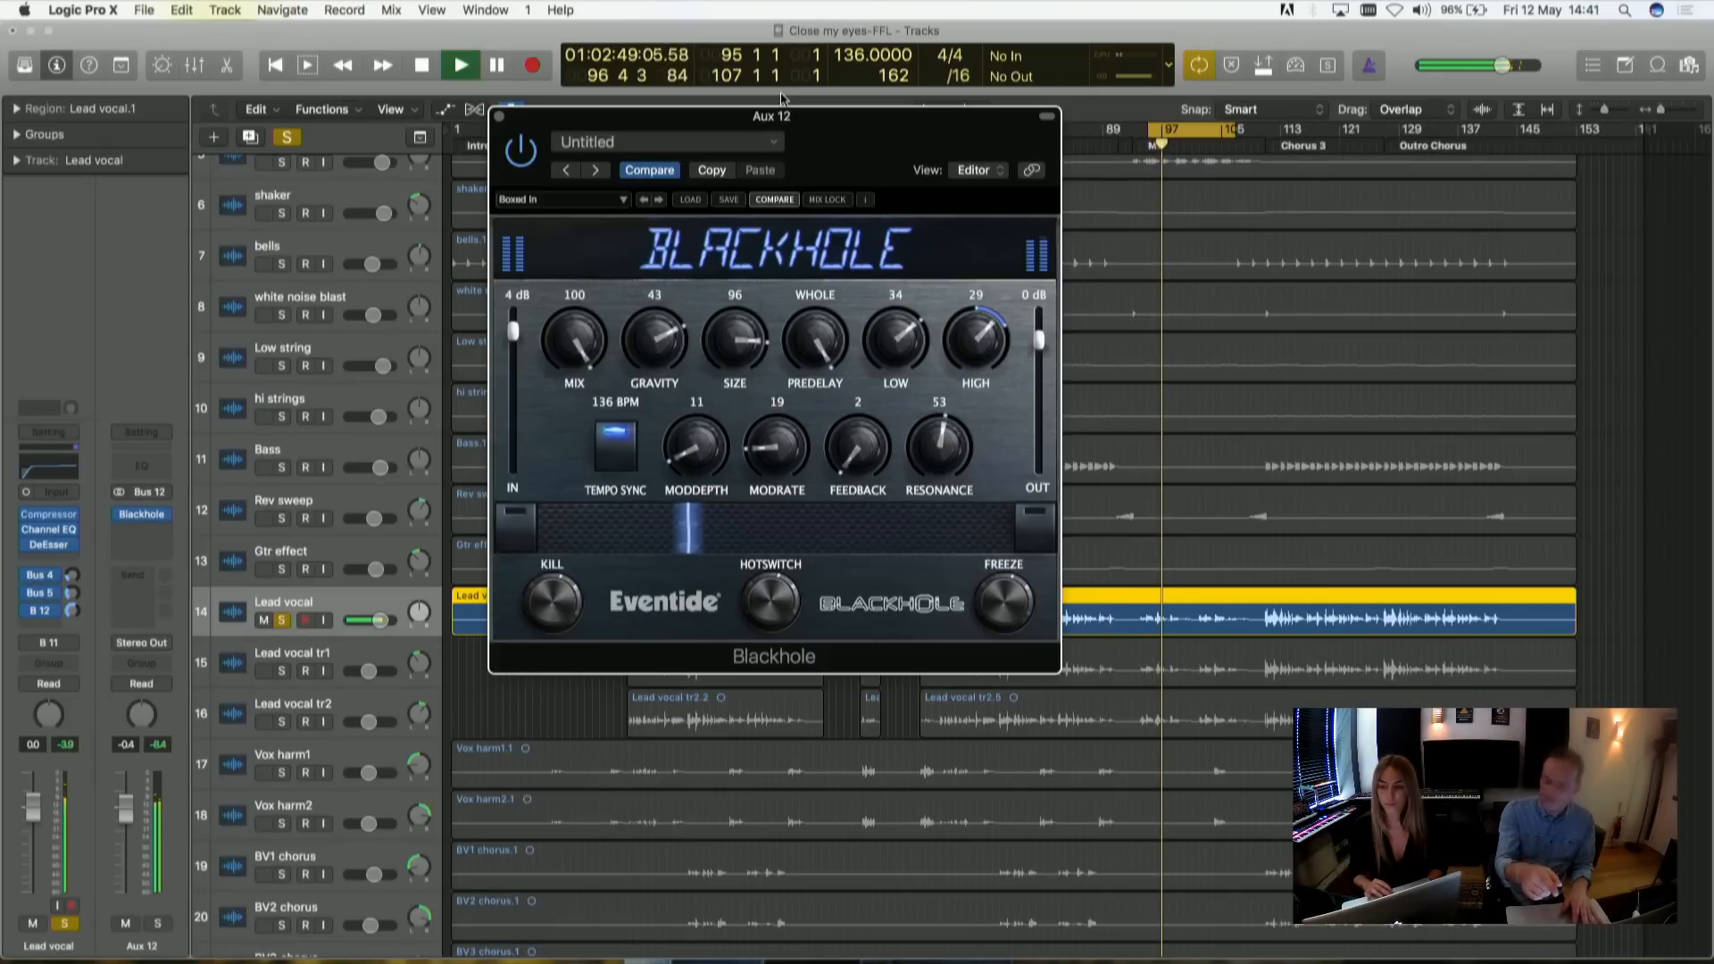
key("space")
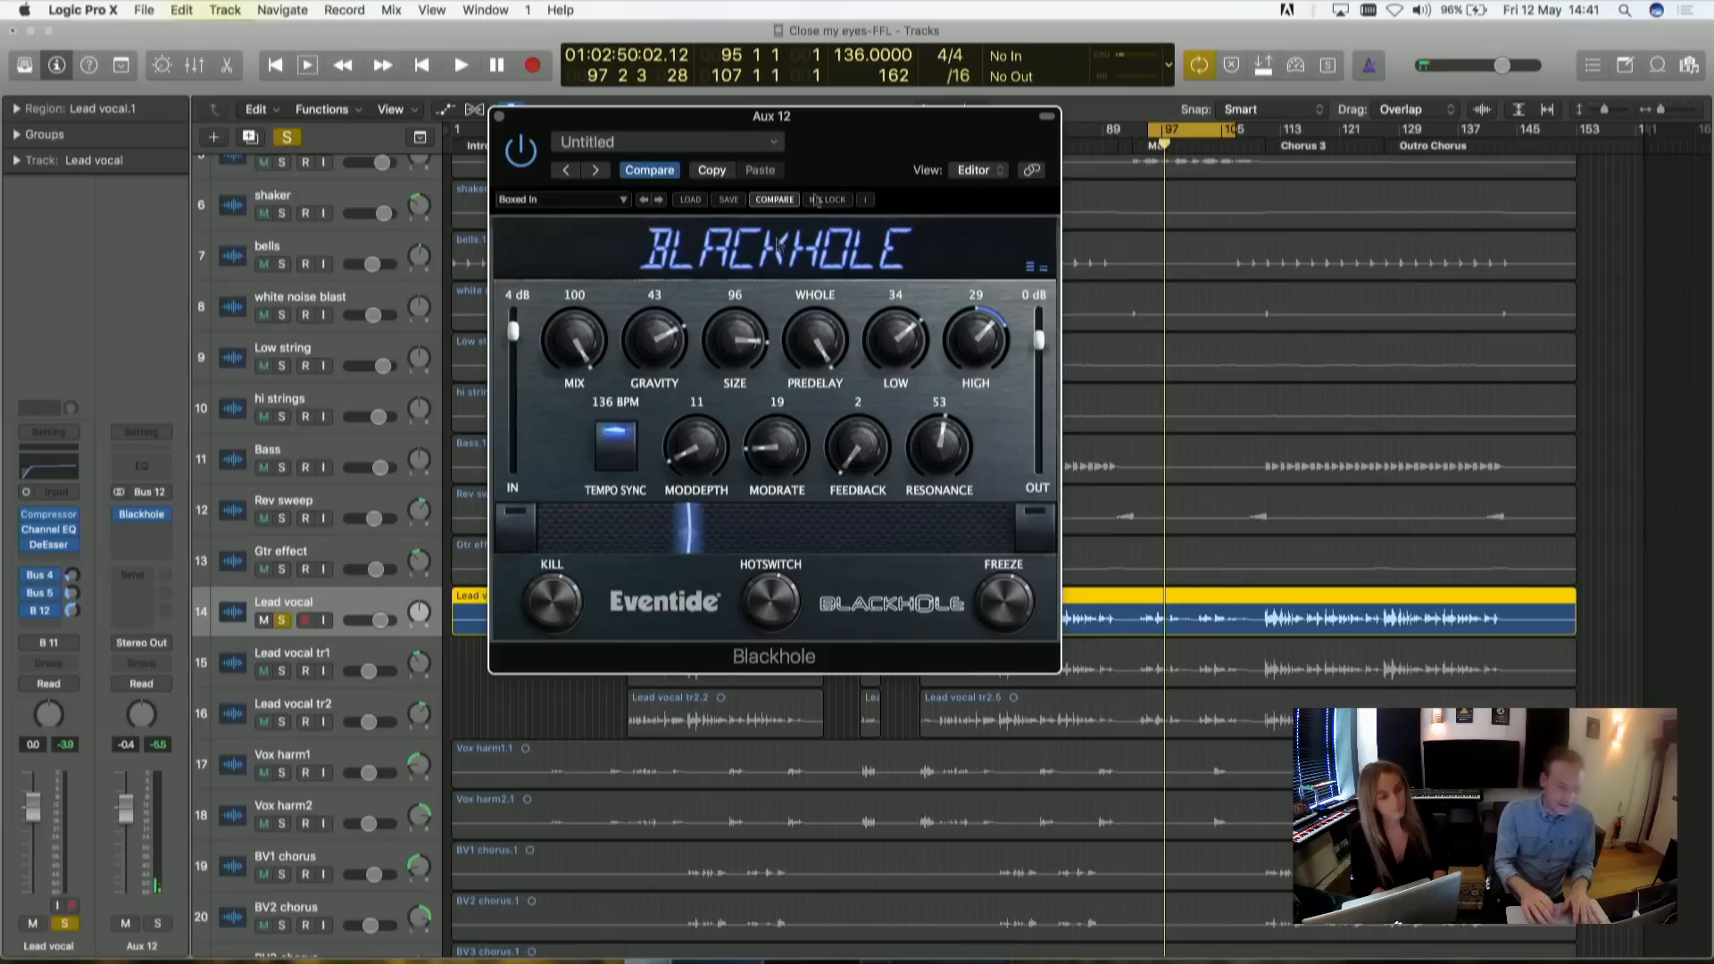
- Set the reverb's Predelay to Dotted 1/8 and its Low control to 2
left_click_drag(828, 327, 836, 440)
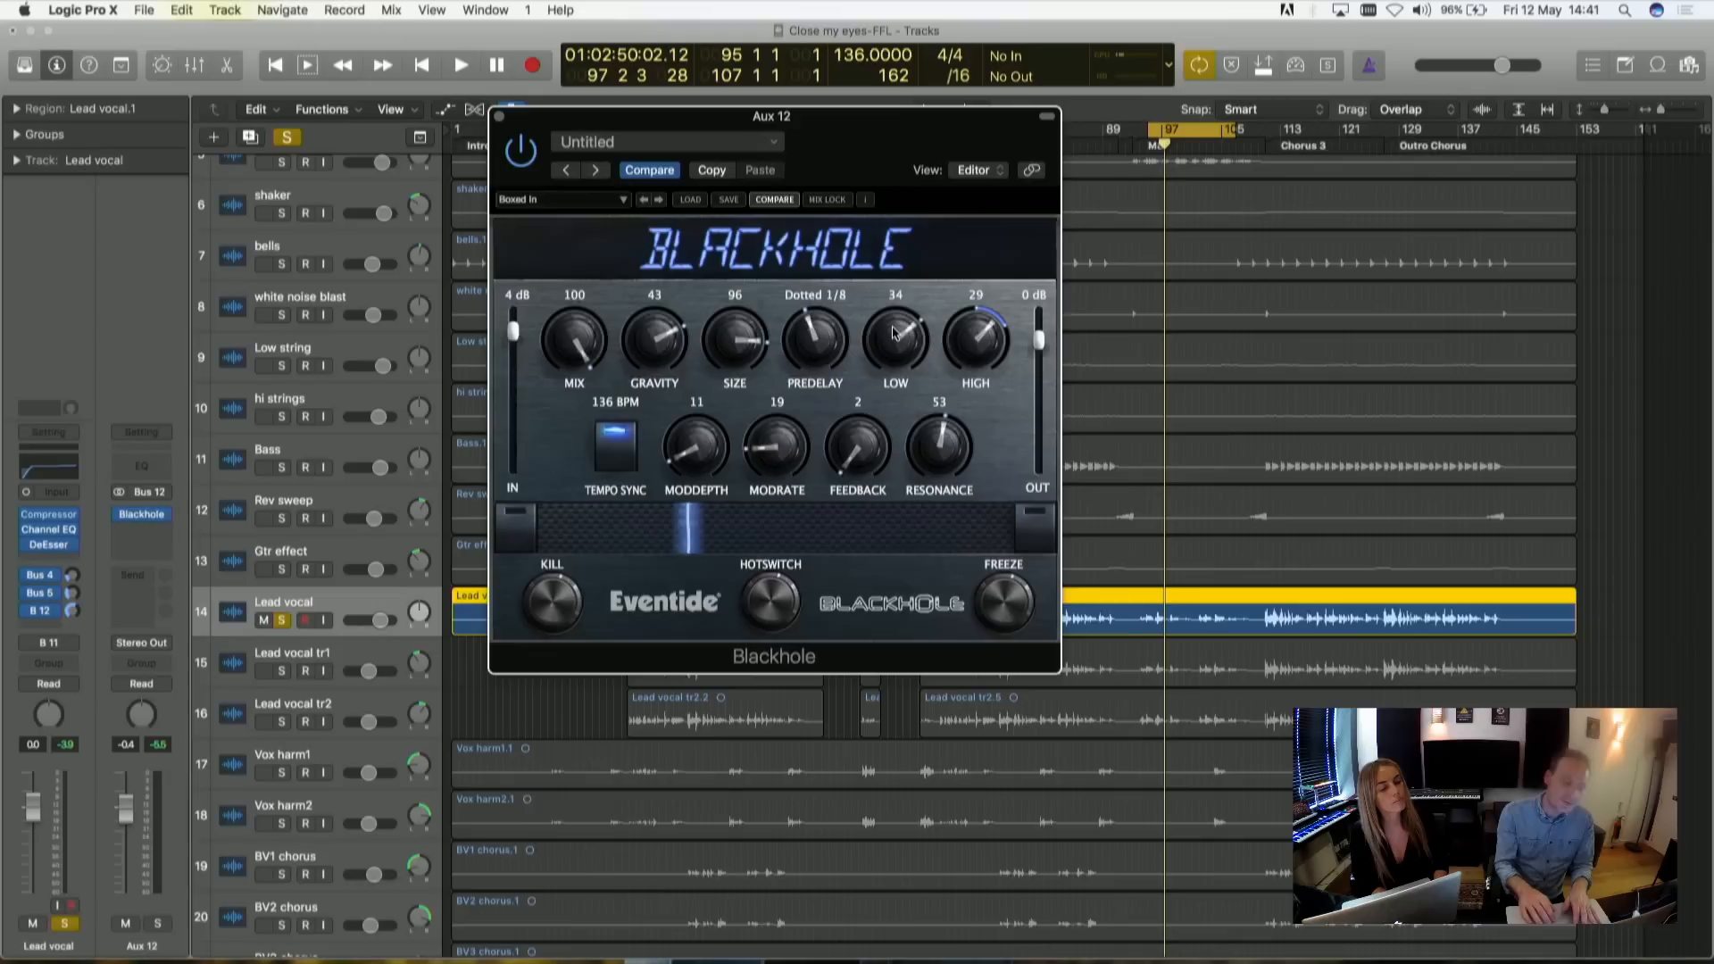
left_click_drag(893, 332, 889, 373)
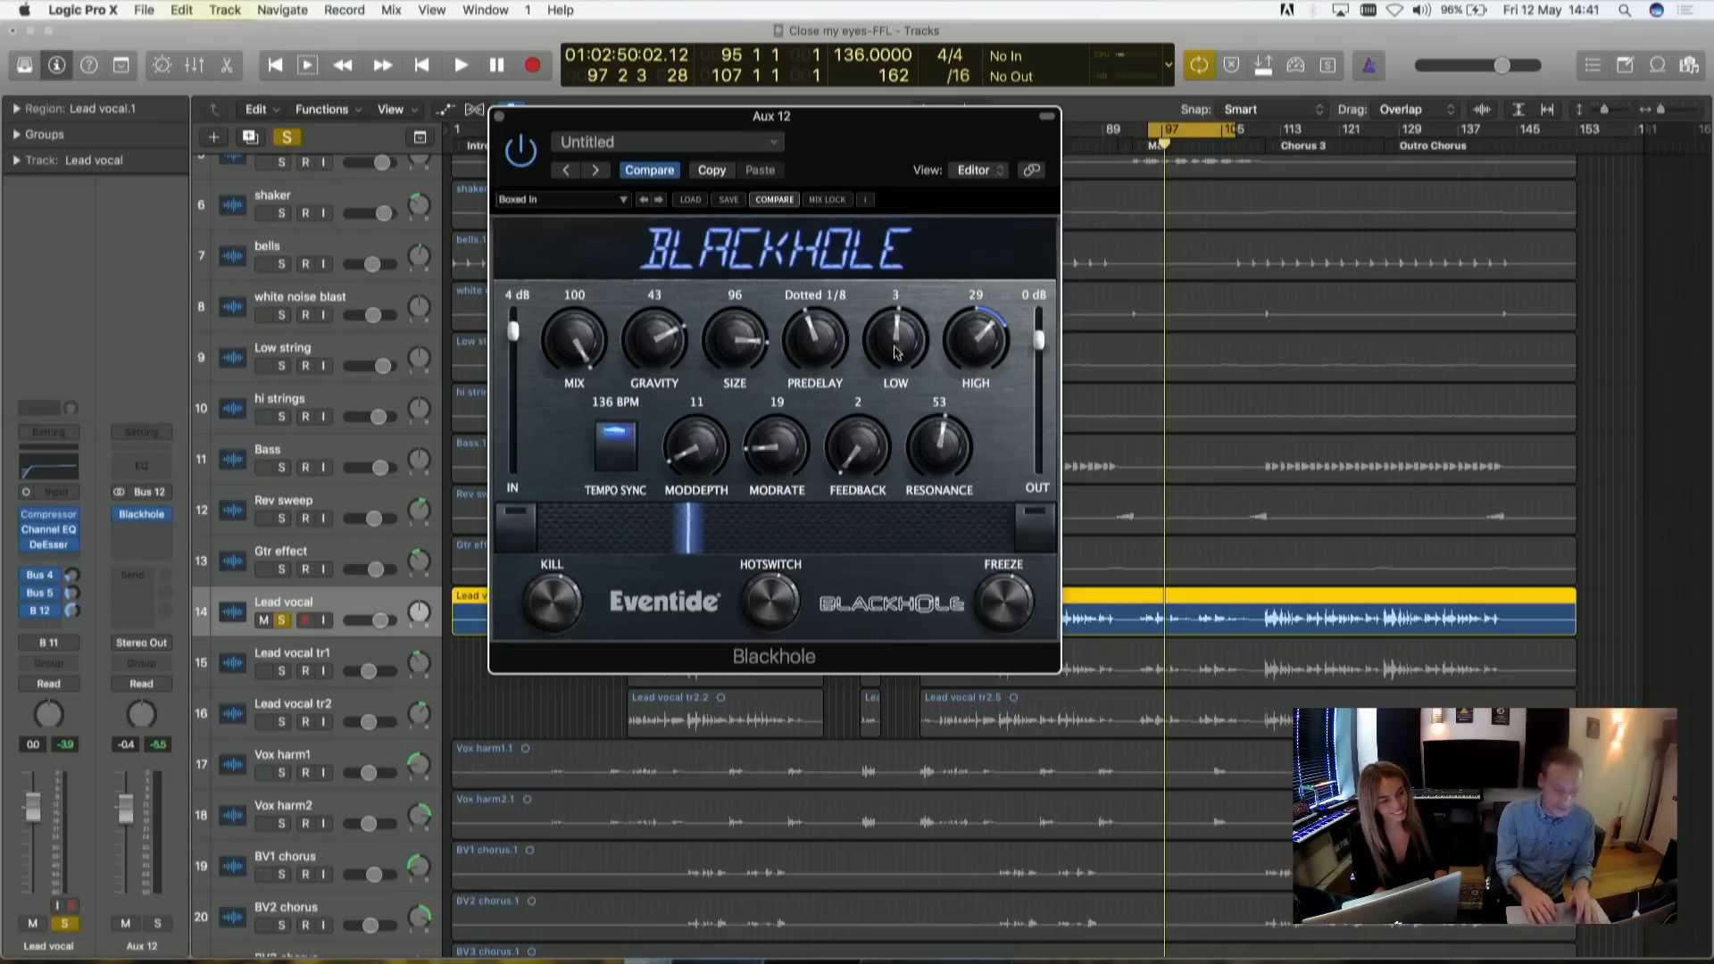
left_click_drag(896, 351, 896, 327)
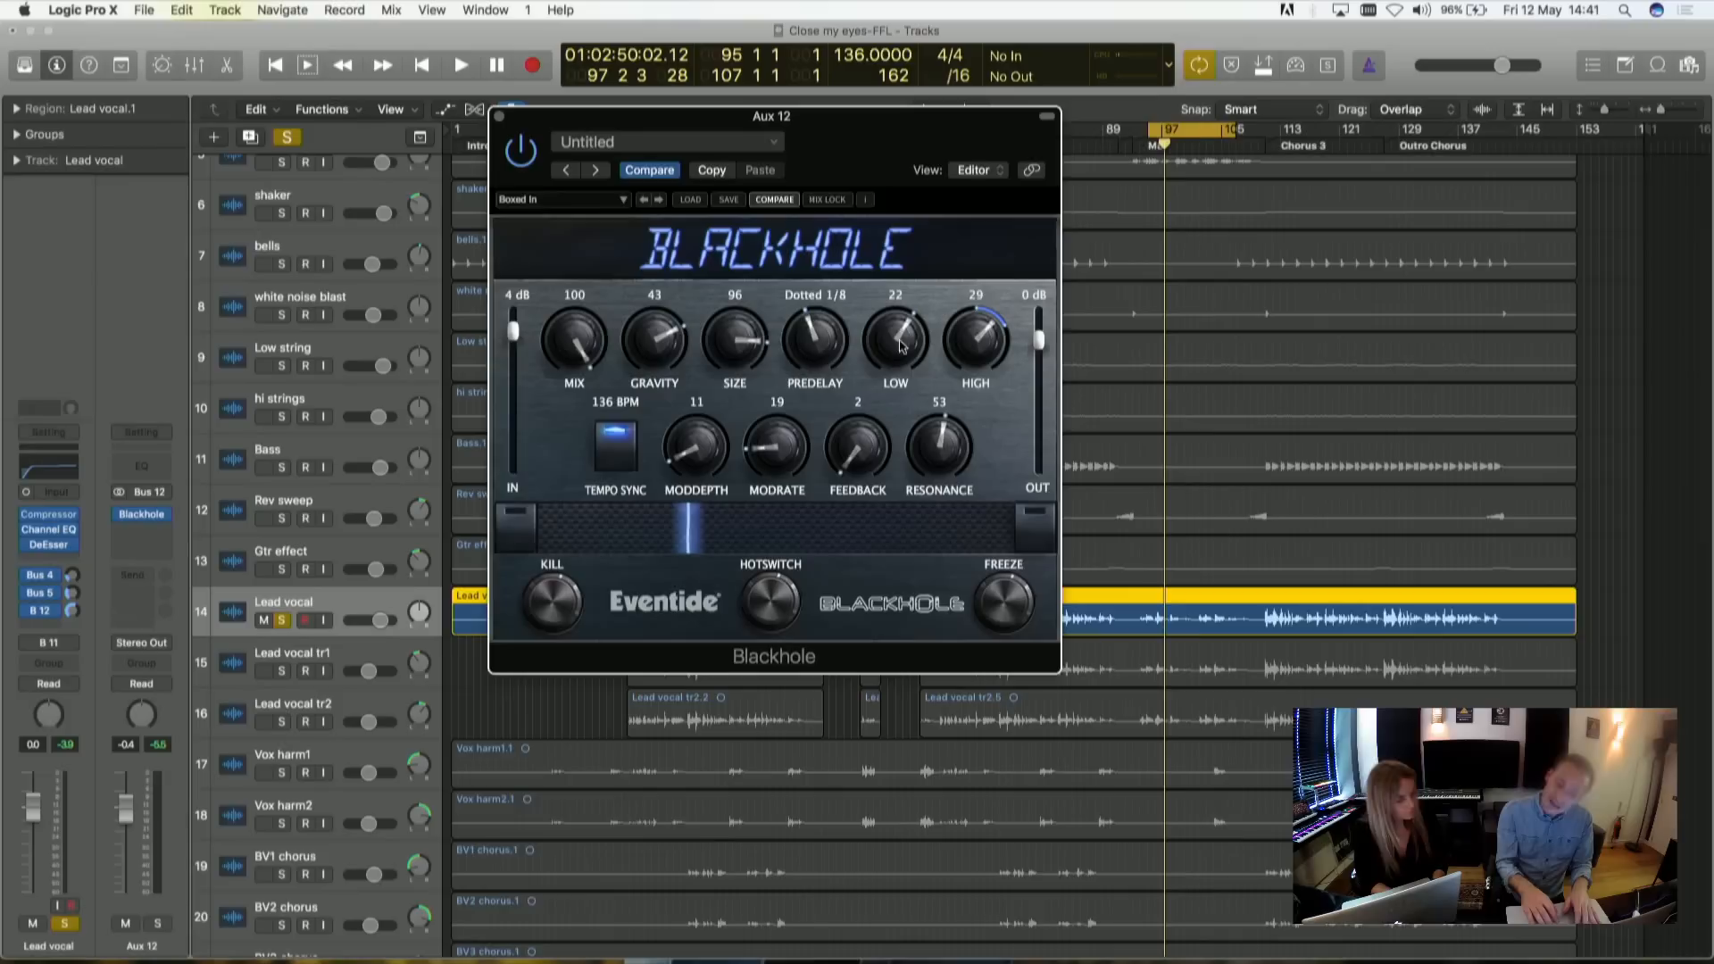
left_click_drag(910, 344, 904, 370)
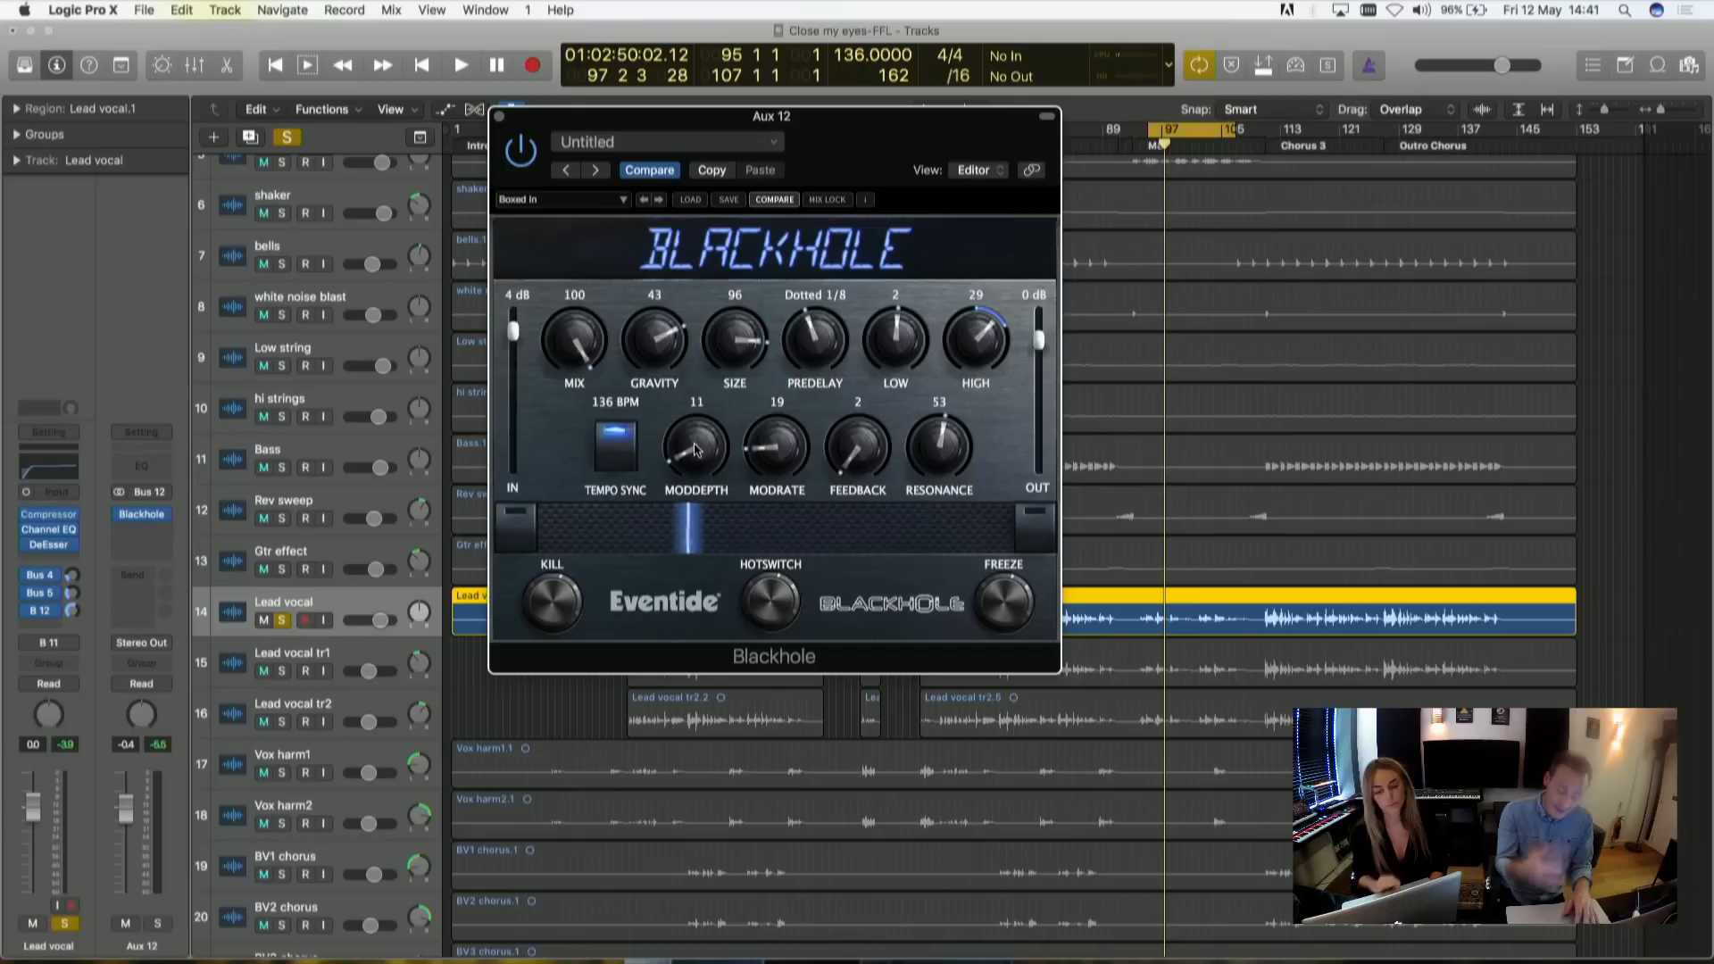
- Set the reverb's ModDepth to 41, ModRate to 32 and Low to 36
left_click_drag(696, 450, 689, 369)
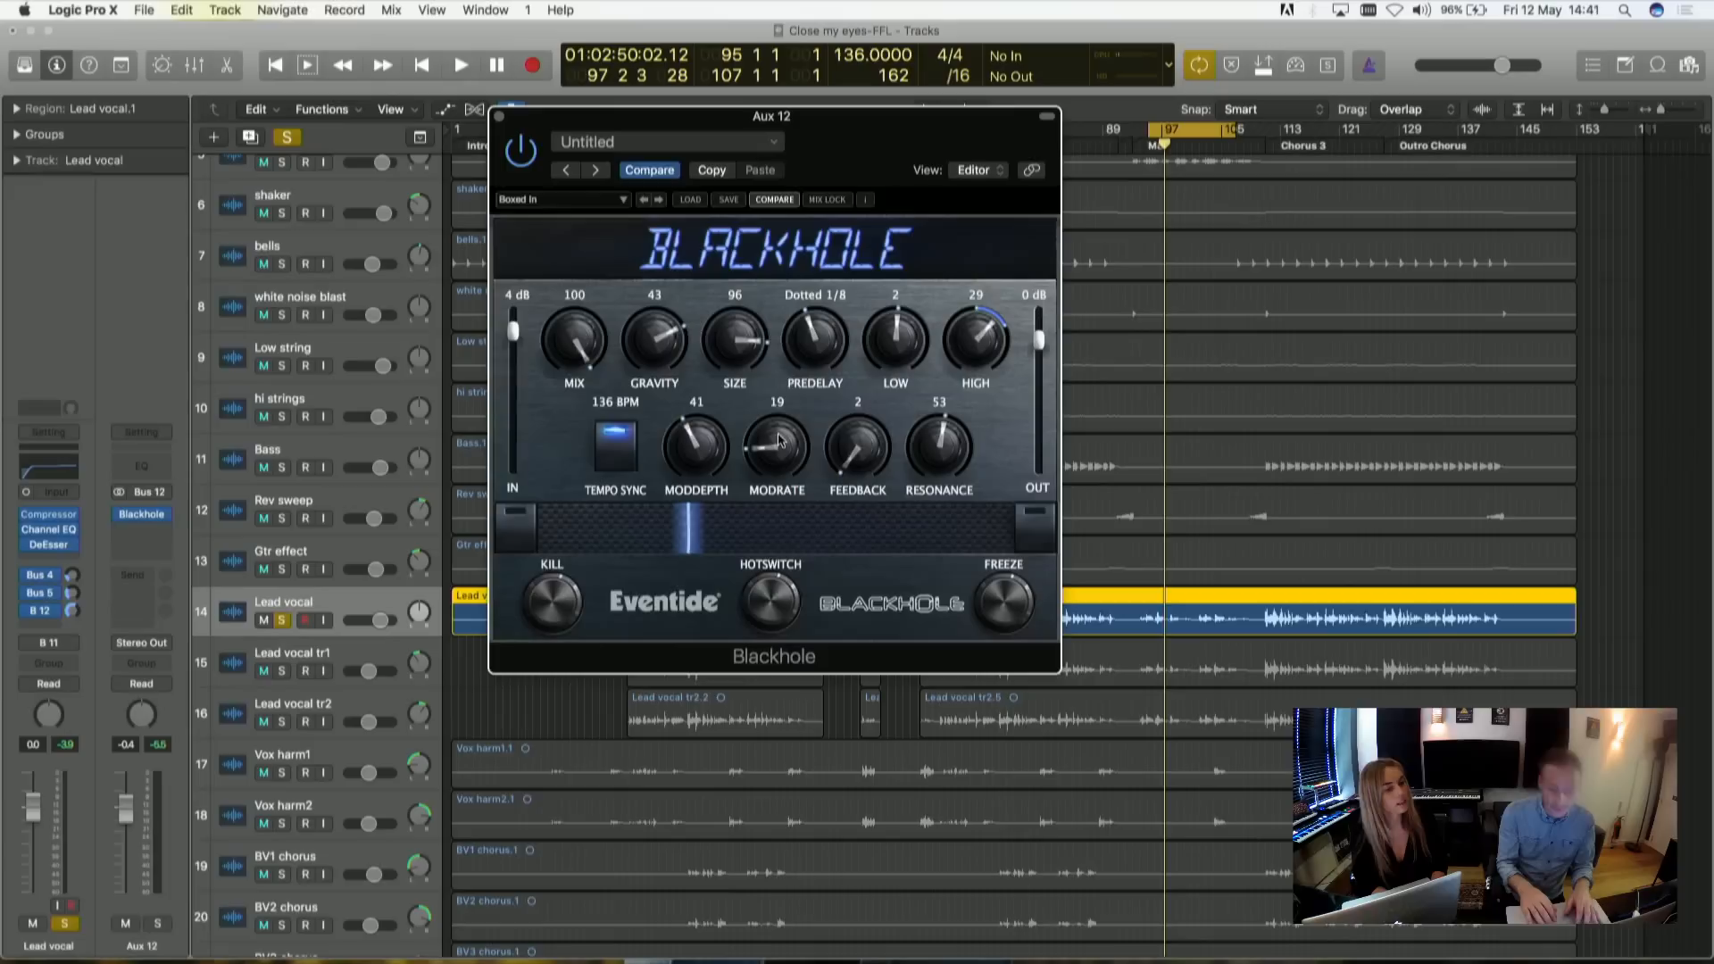
left_click_drag(778, 442, 758, 405)
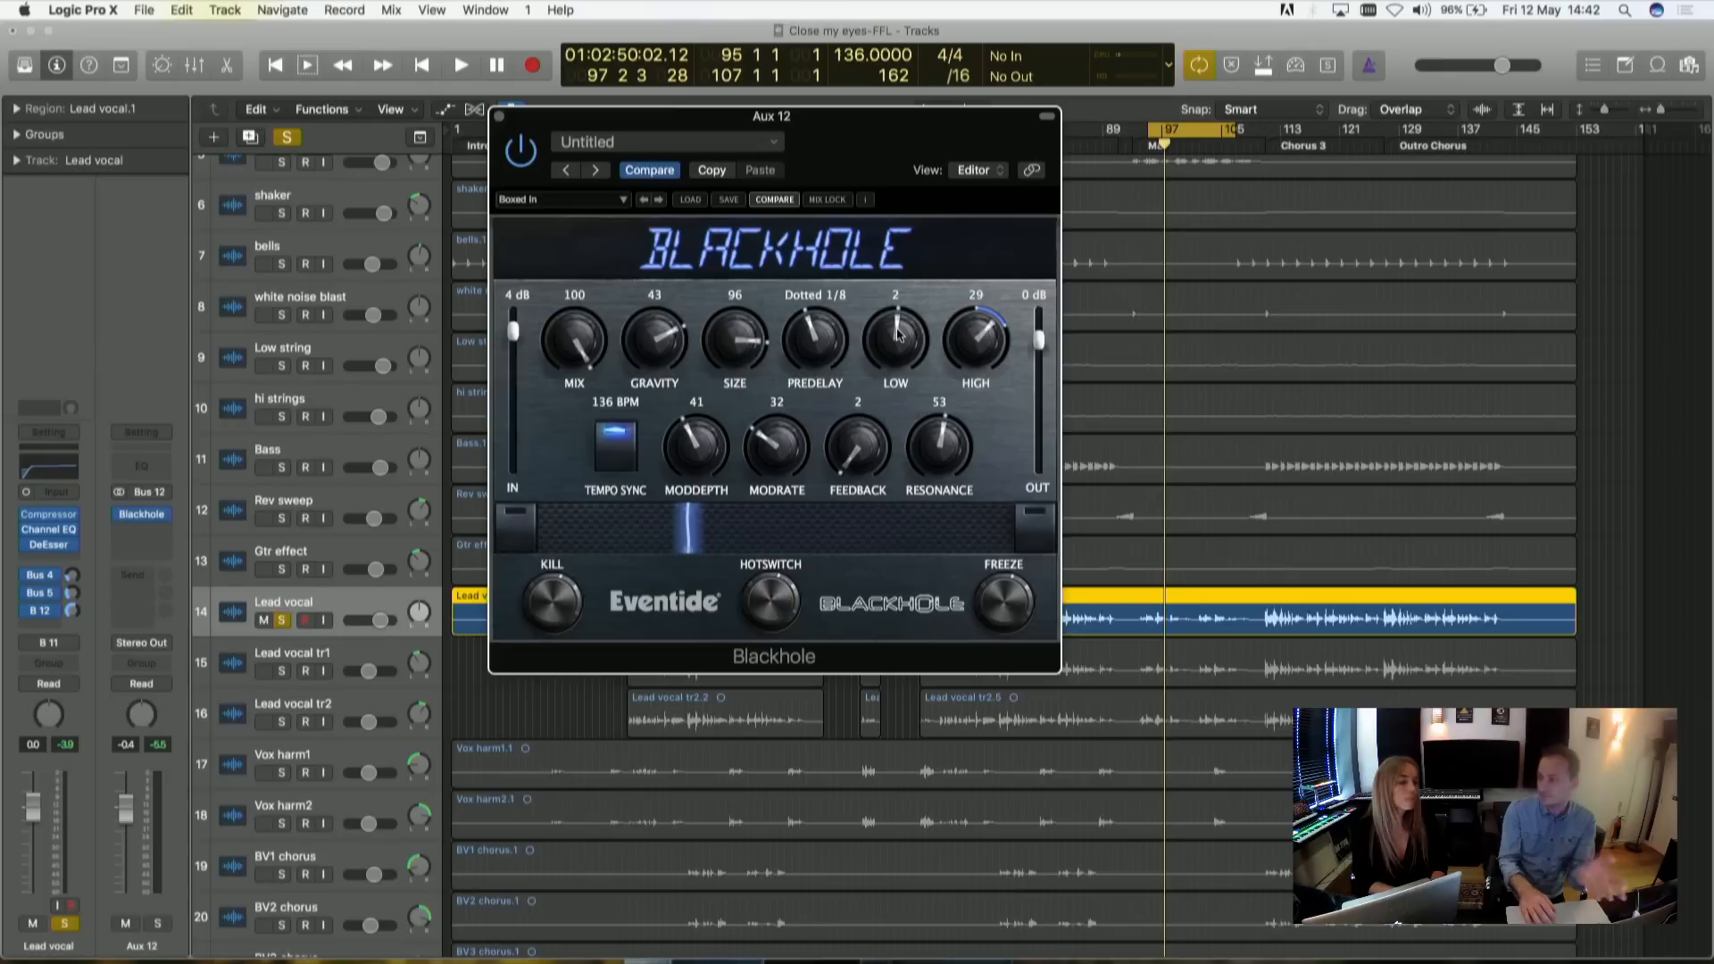
left_click_drag(898, 335, 896, 290)
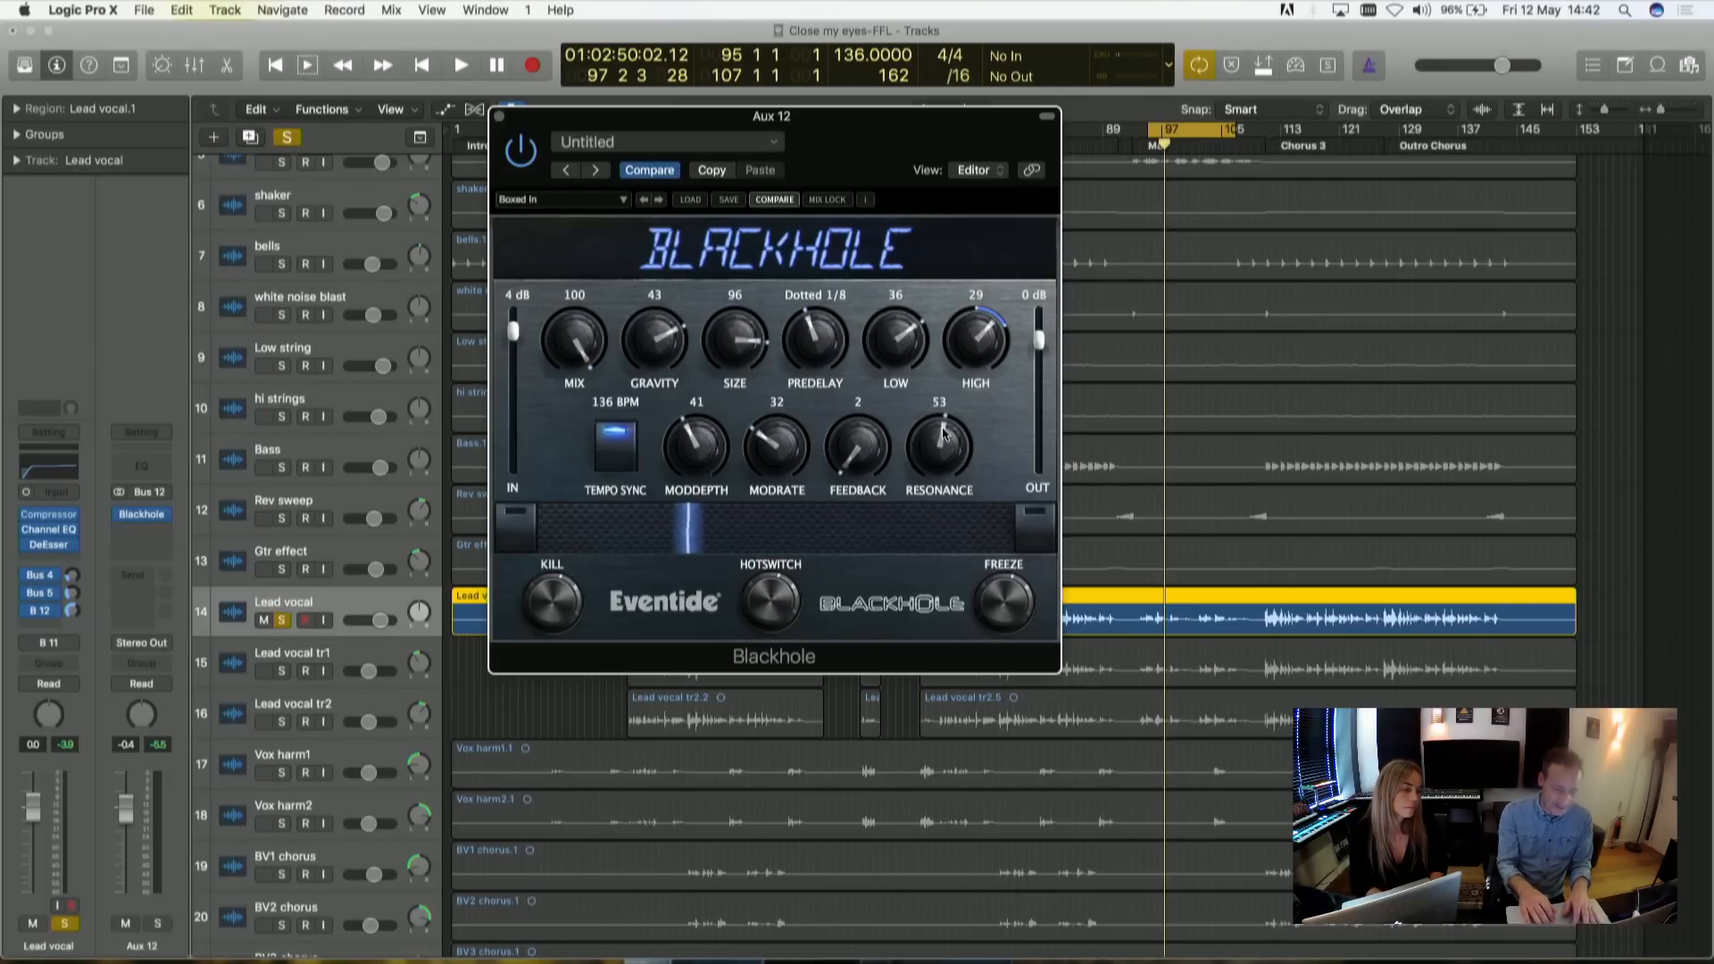
- Play the looped vocal while setting Predelay to 1/4, ModRate to 71 and ModDepth to 68
key("space")
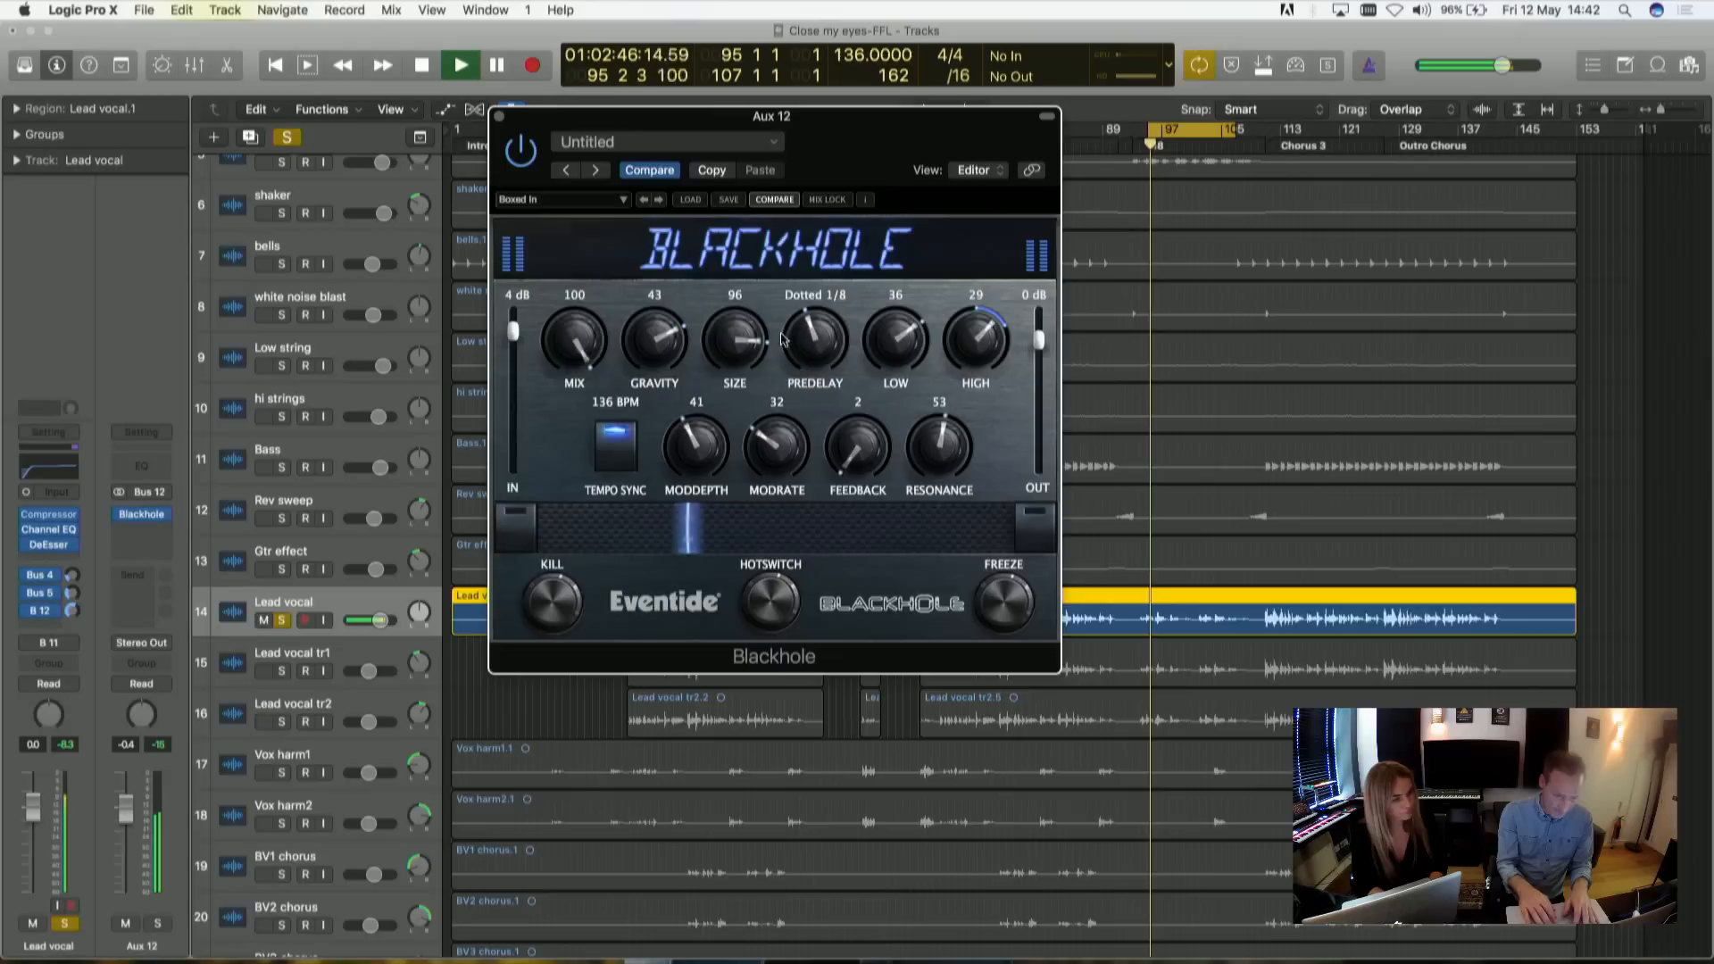
left_click_drag(800, 343, 801, 332)
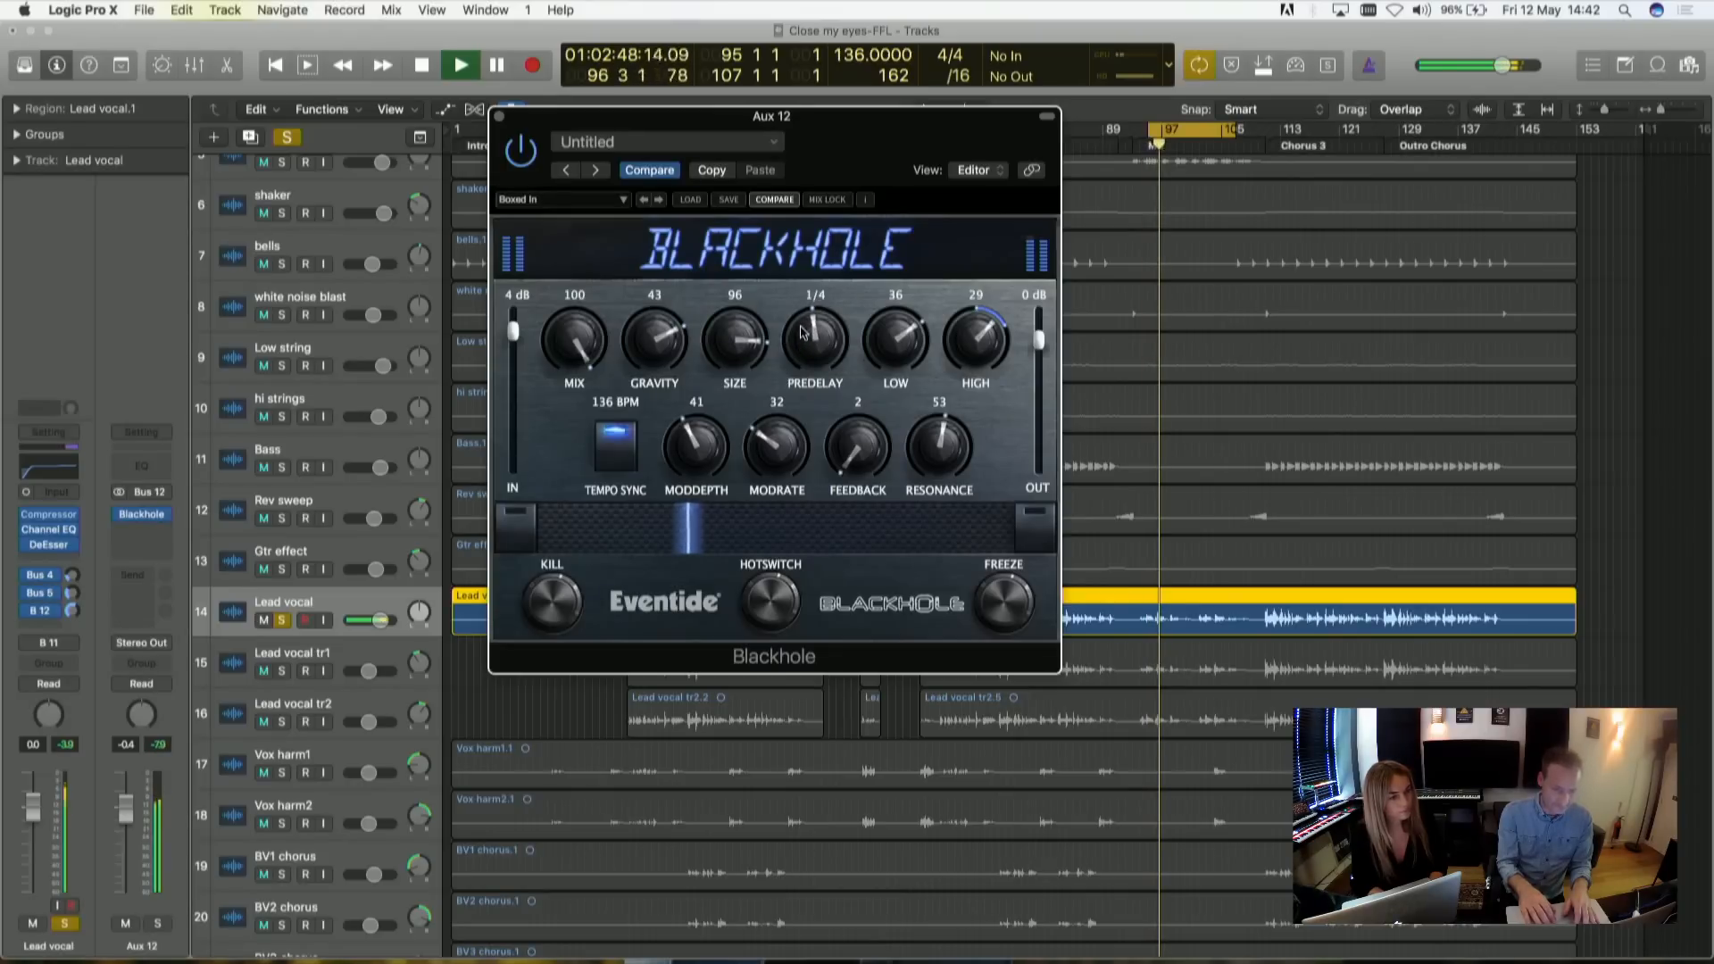
left_click_drag(786, 431, 765, 334)
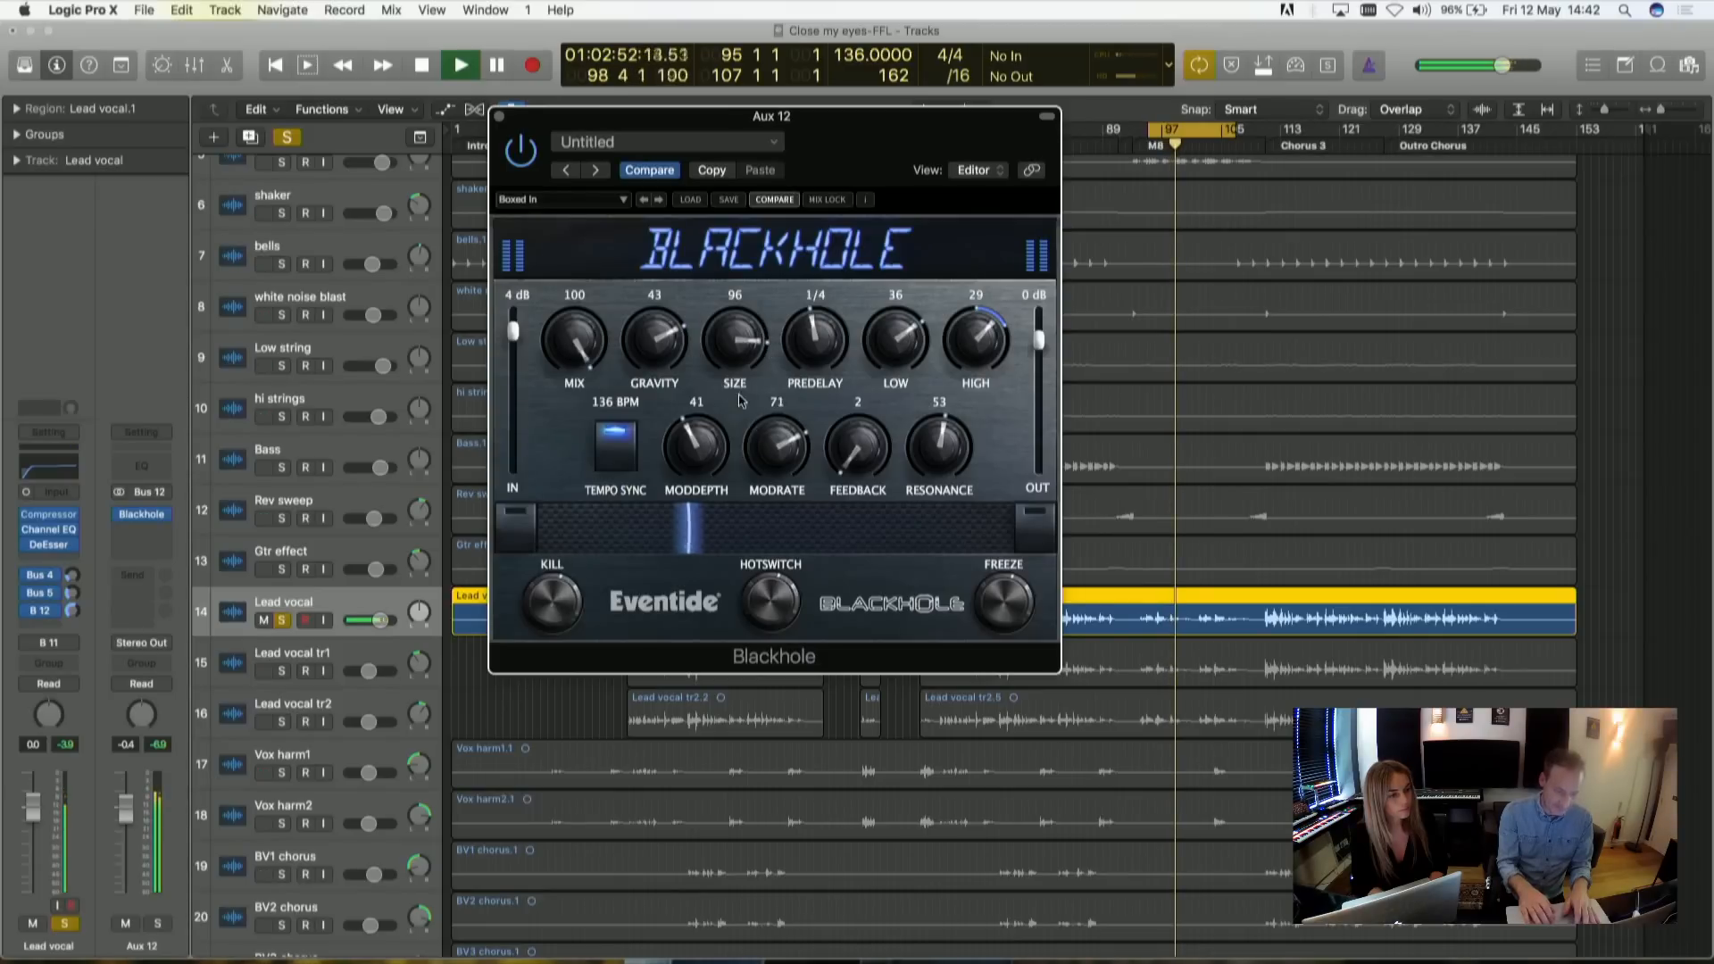
left_click_drag(697, 447, 695, 373)
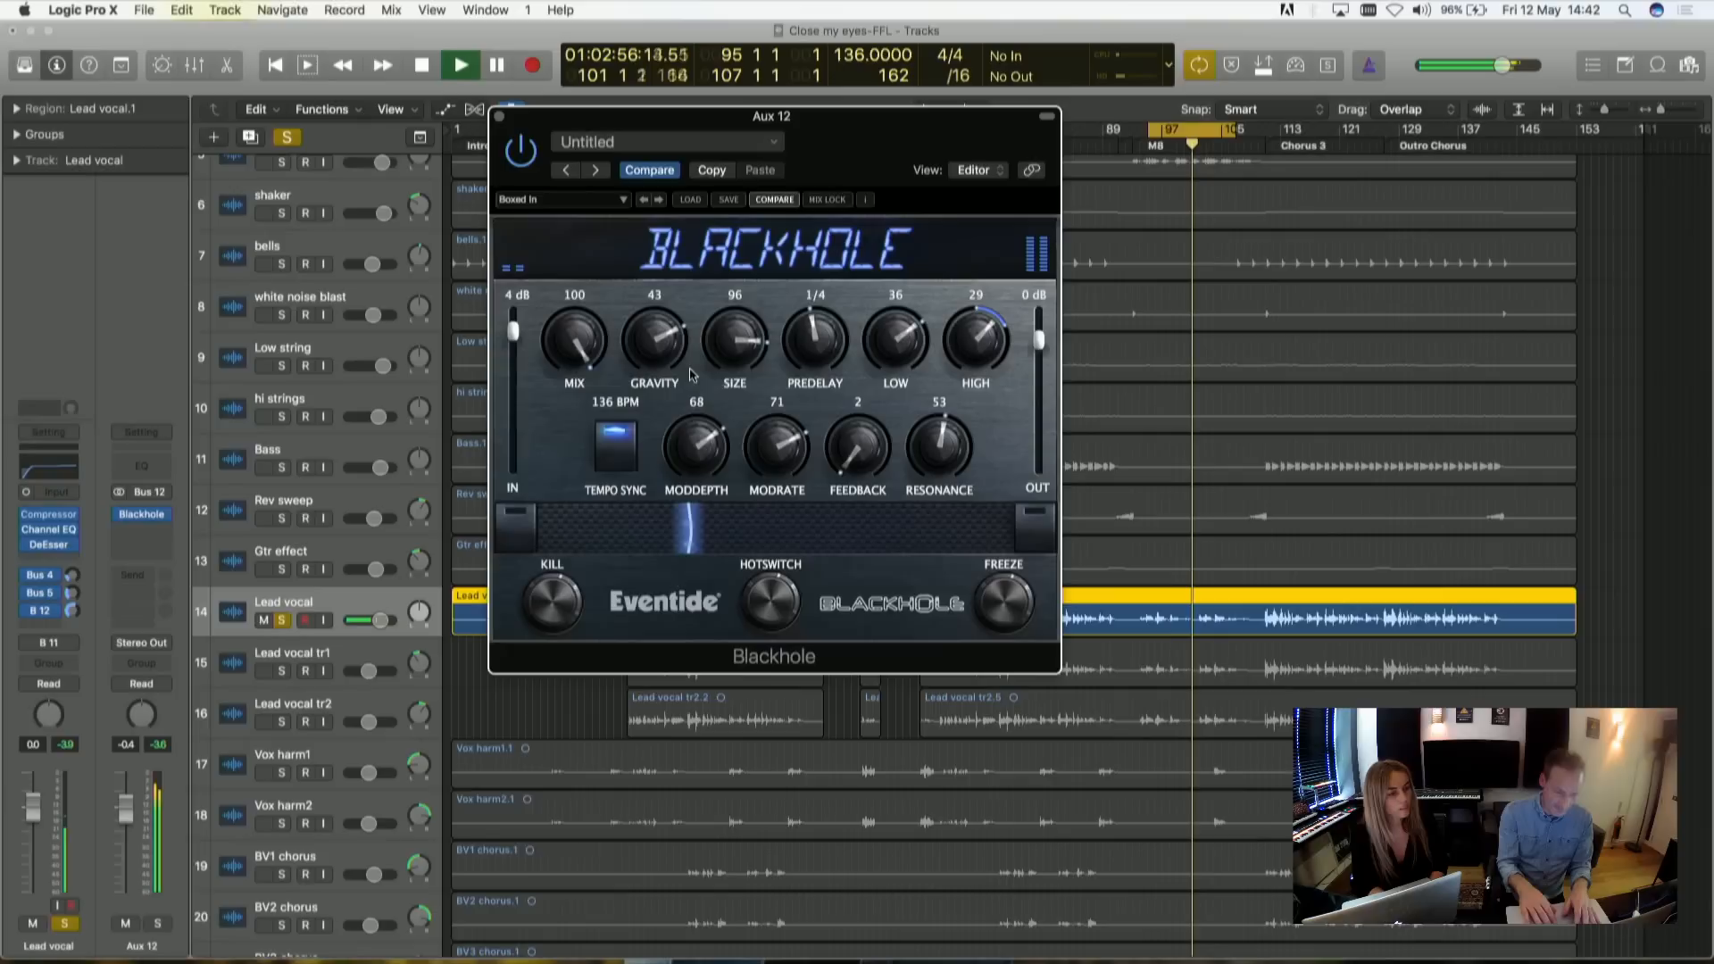
- Set ModRate to 66, Feedback to 57 and Resonance to 75 during playback, and stop the vocal
left_click_drag(789, 436, 839, 322)
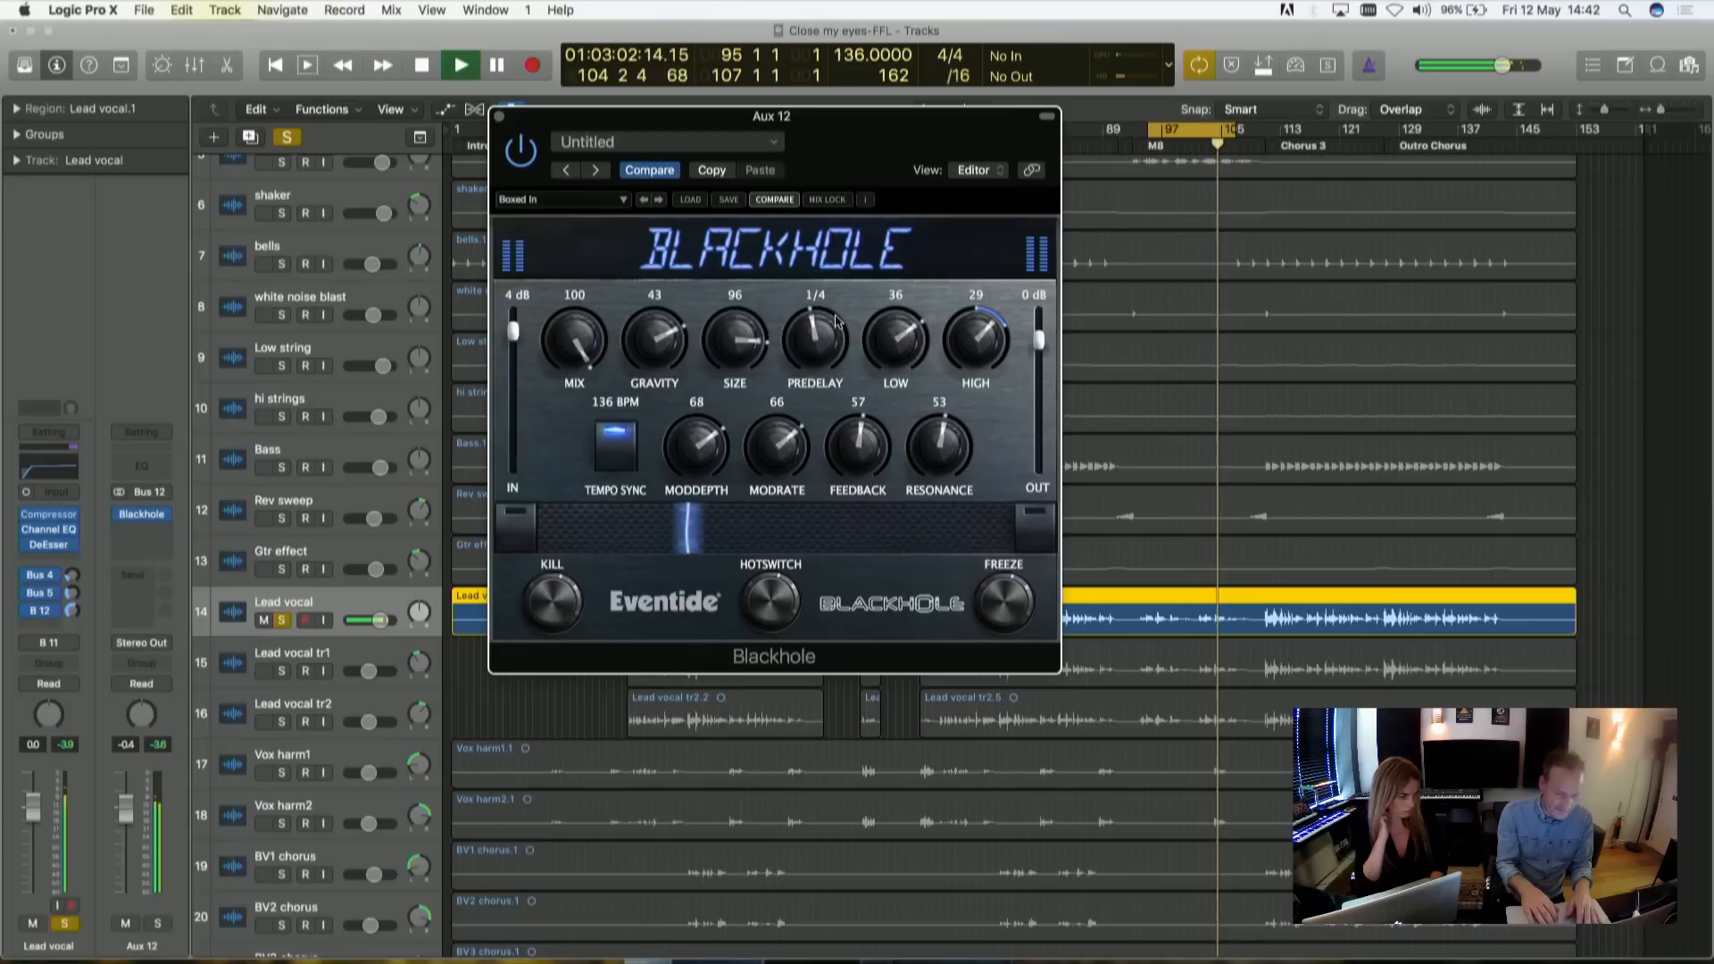
left_click_drag(941, 443, 929, 383)
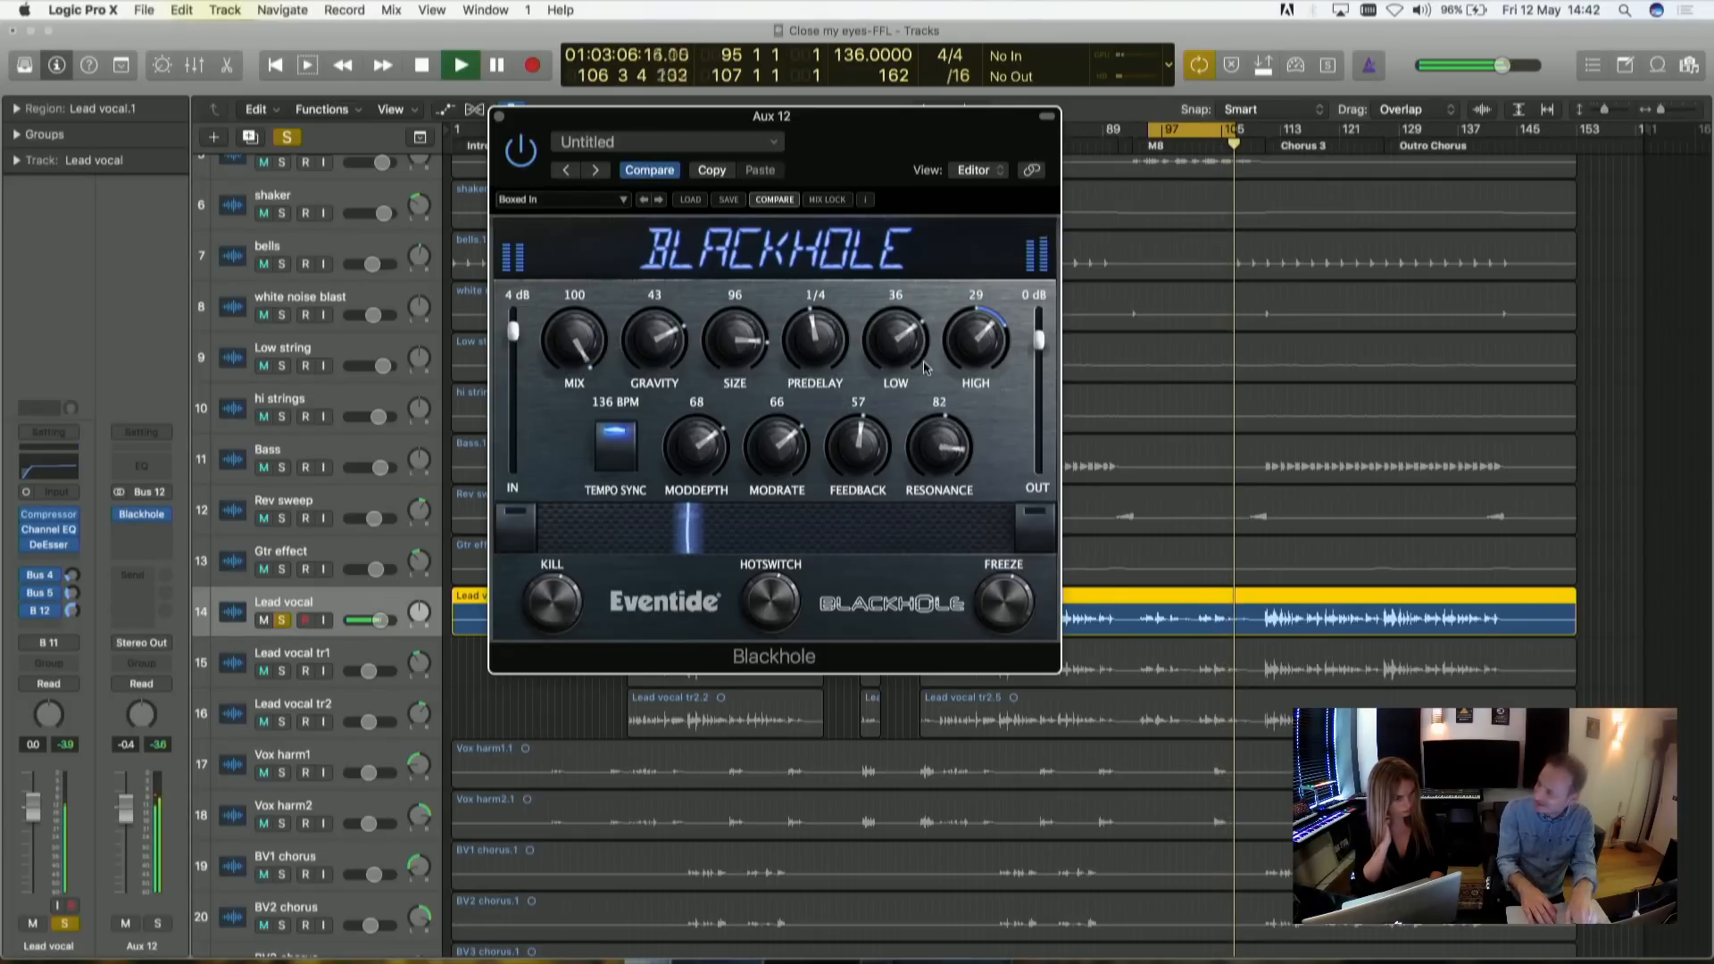
key("space")
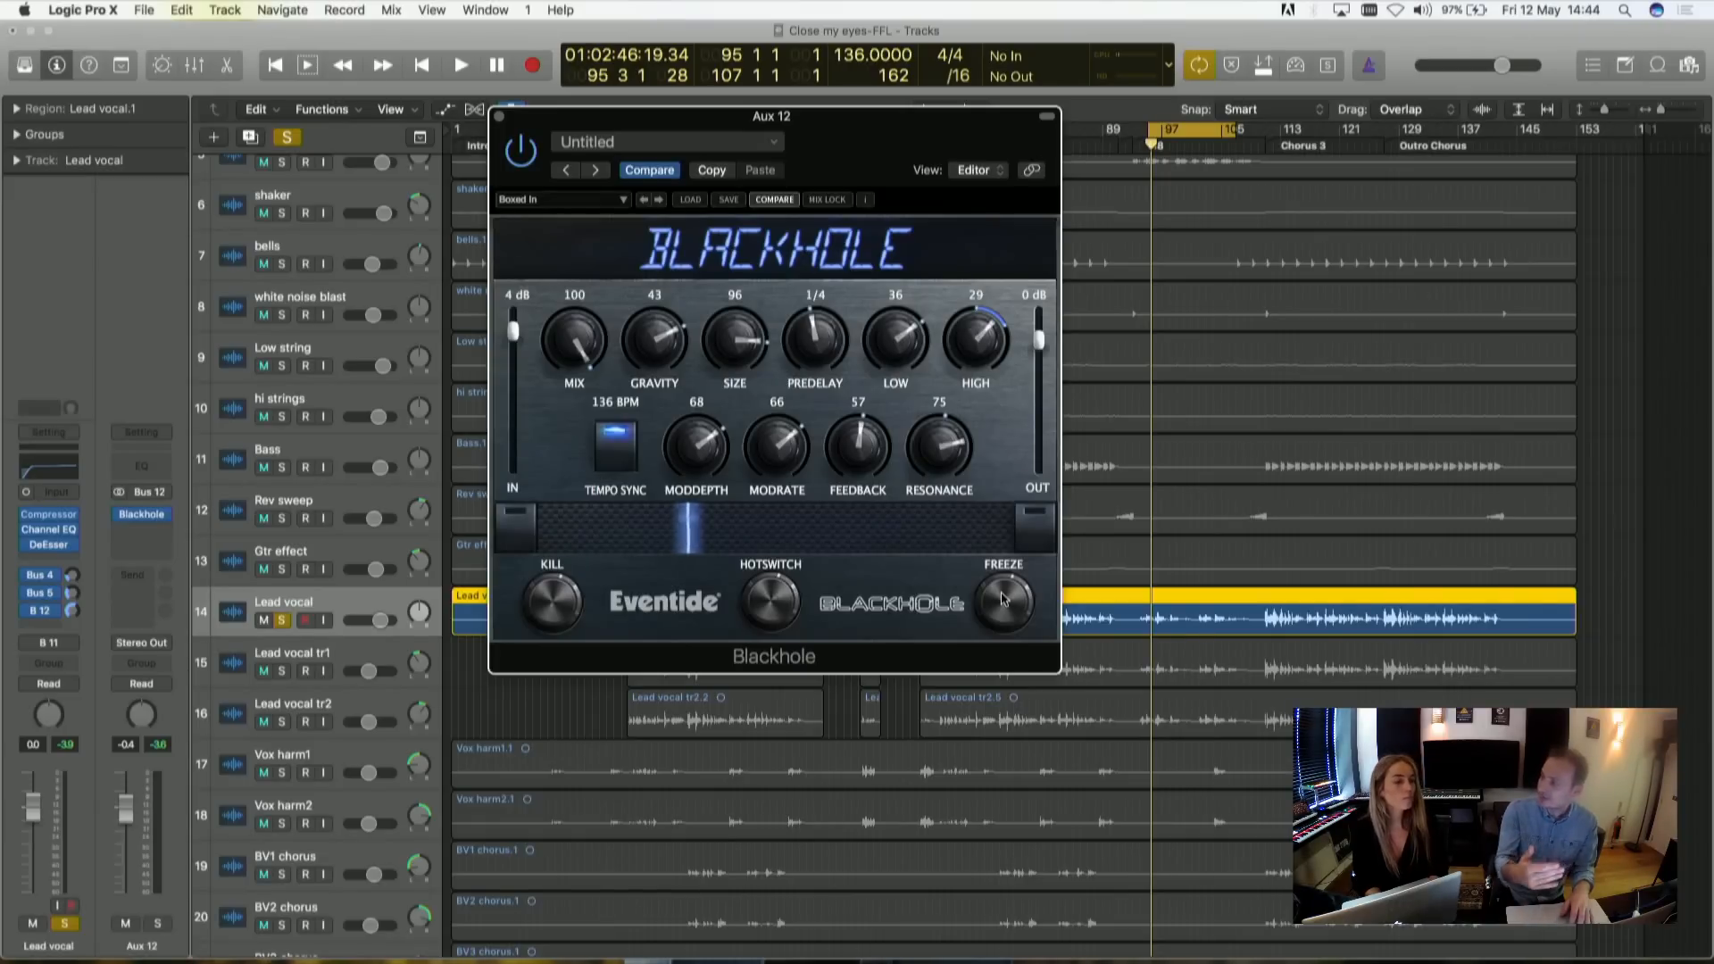
- Audition Blackhole's Freeze on the playing vocal, raise Size to 102, and switch Freeze off
key("space")
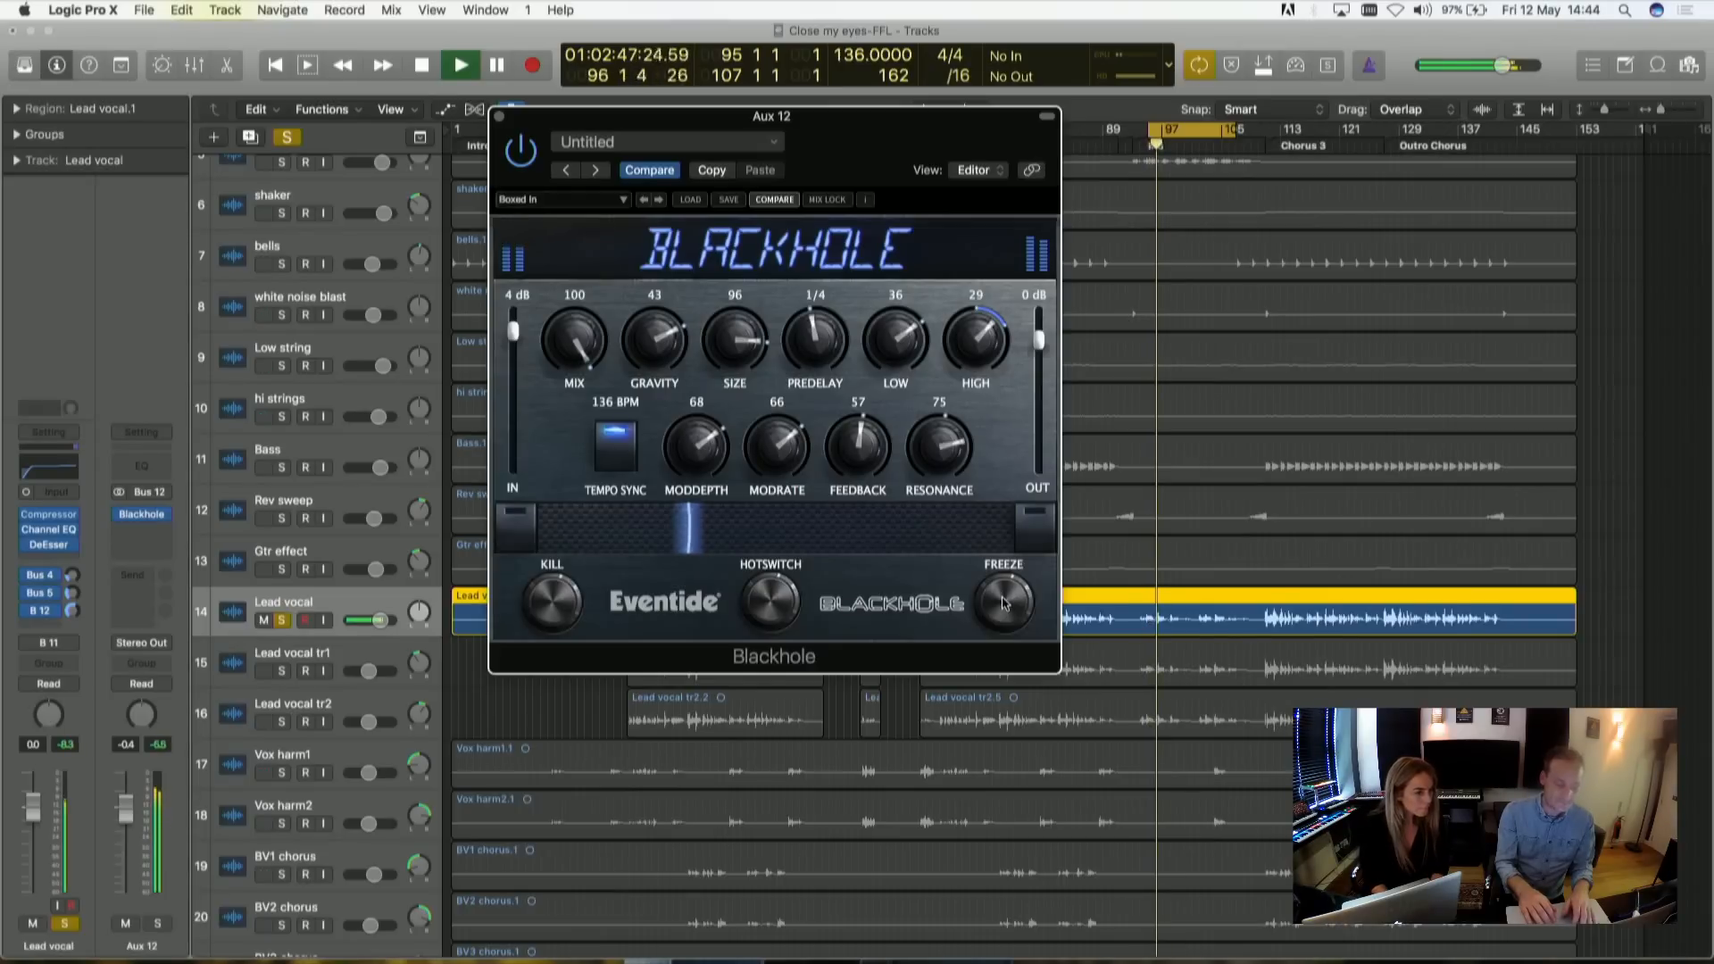
left_click(1003, 603)
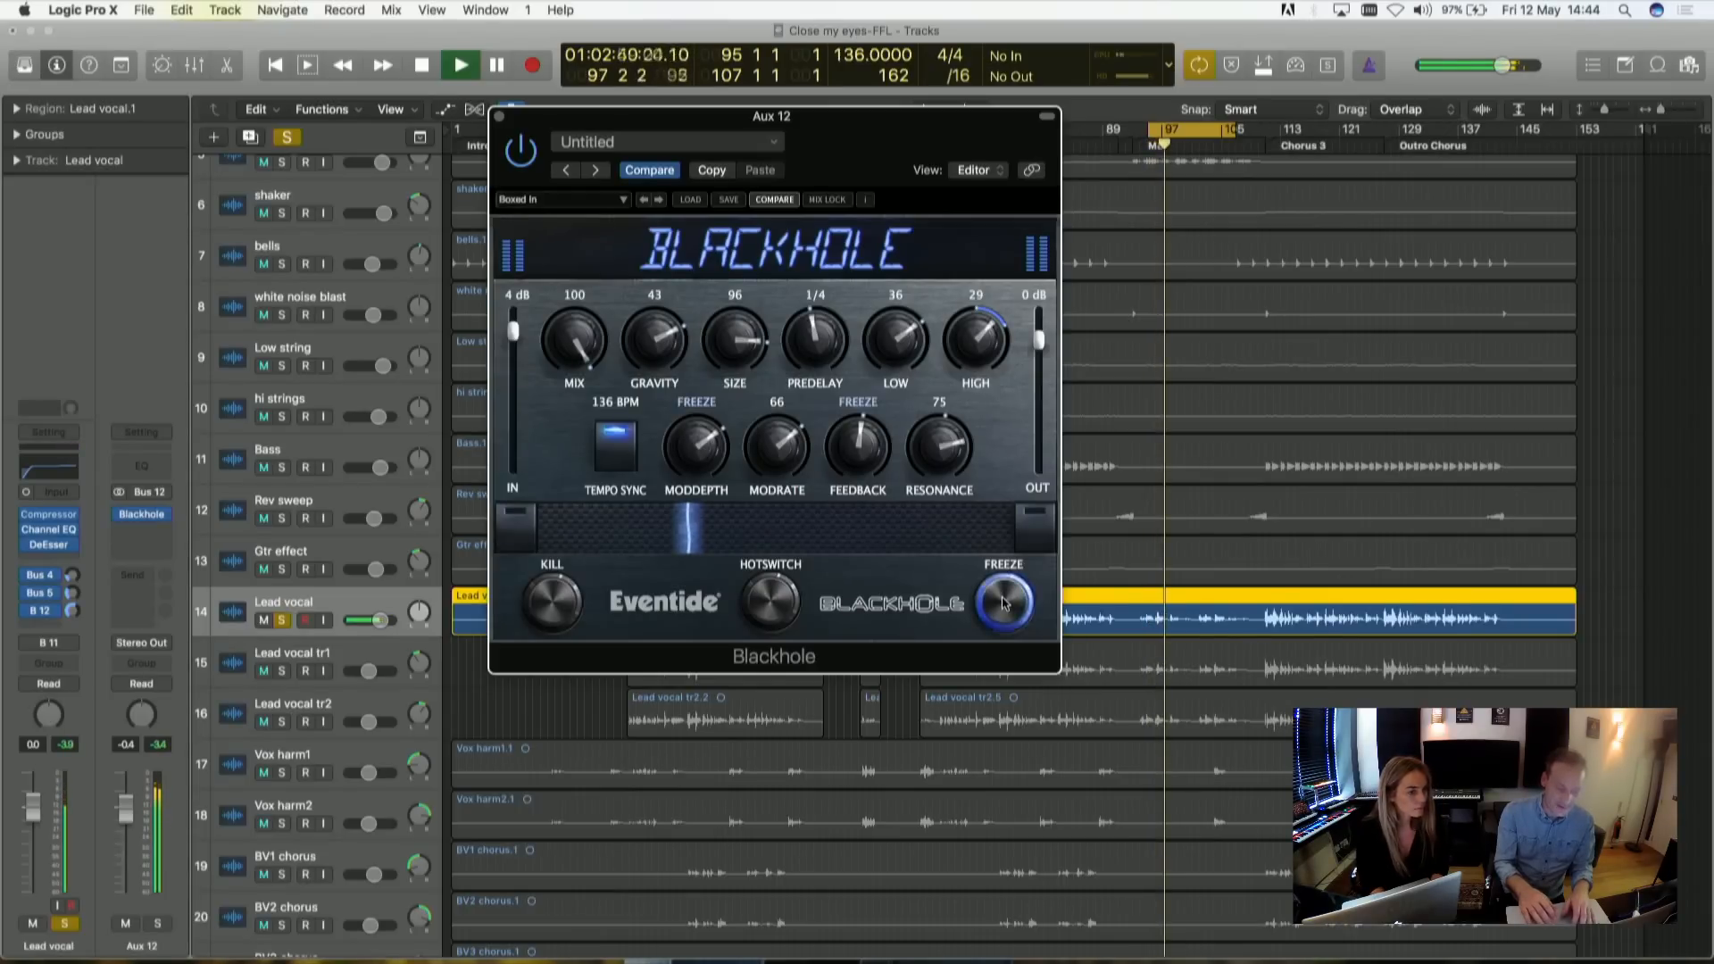
key("space")
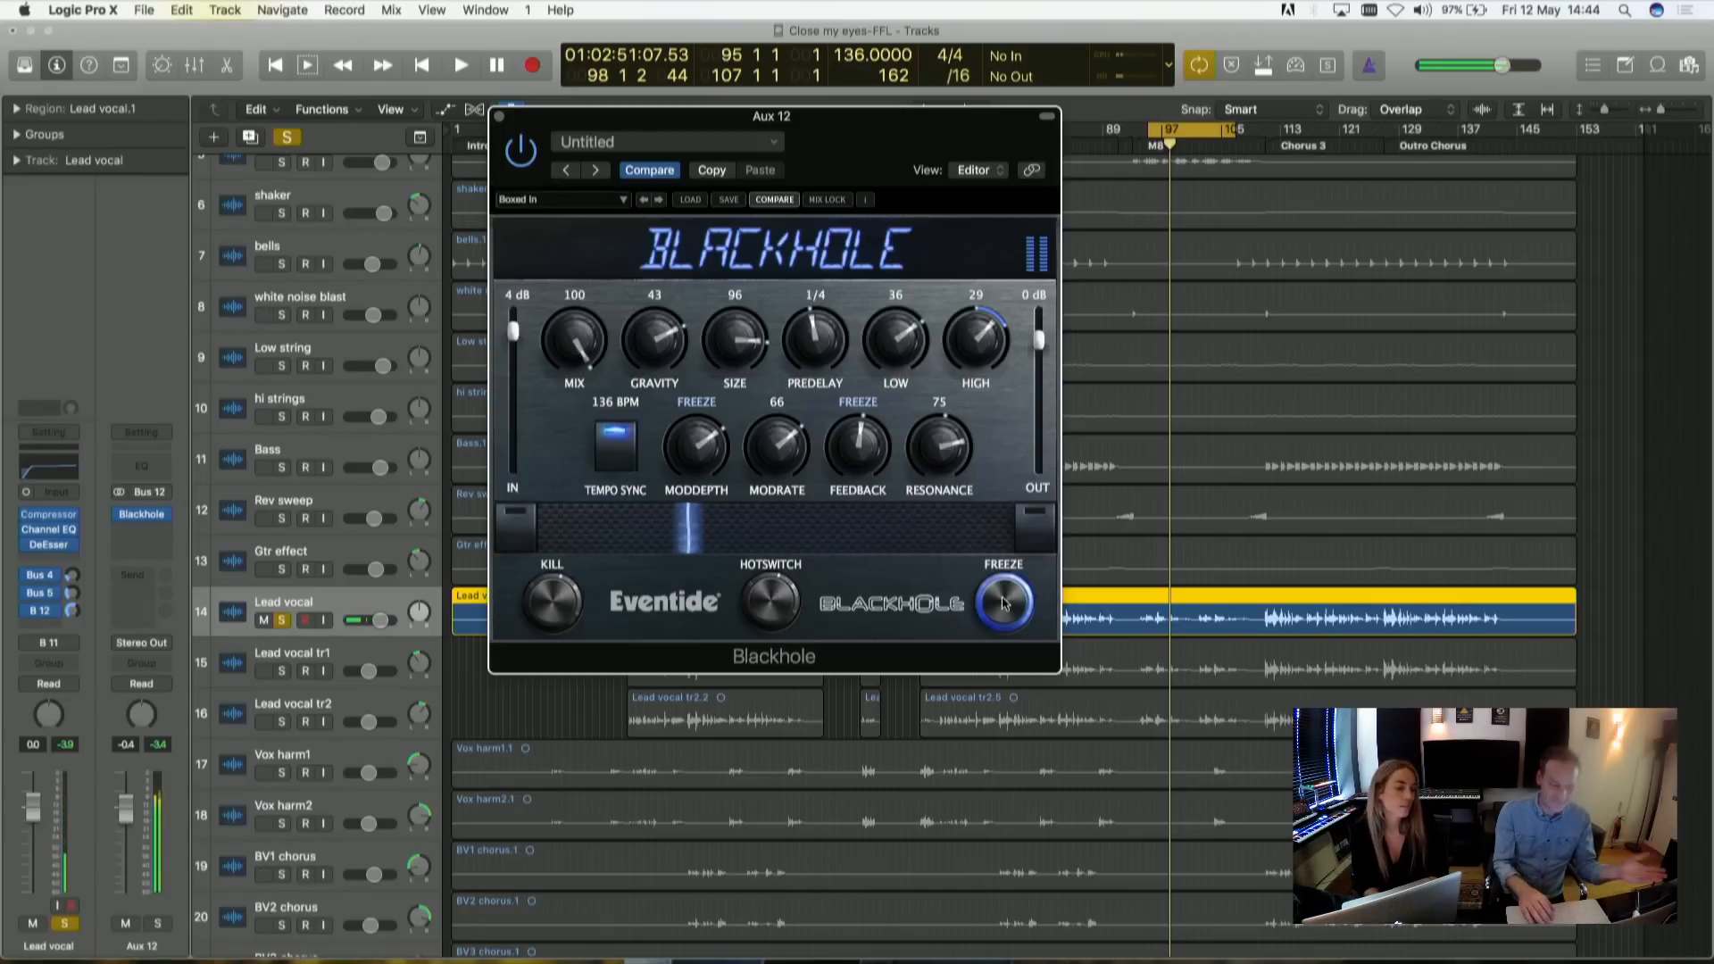
mouse_move(741, 341)
left_mouse_down()
mouse_move(739, 292)
mouse_move(747, 516)
mouse_move(730, 331)
left_mouse_up()
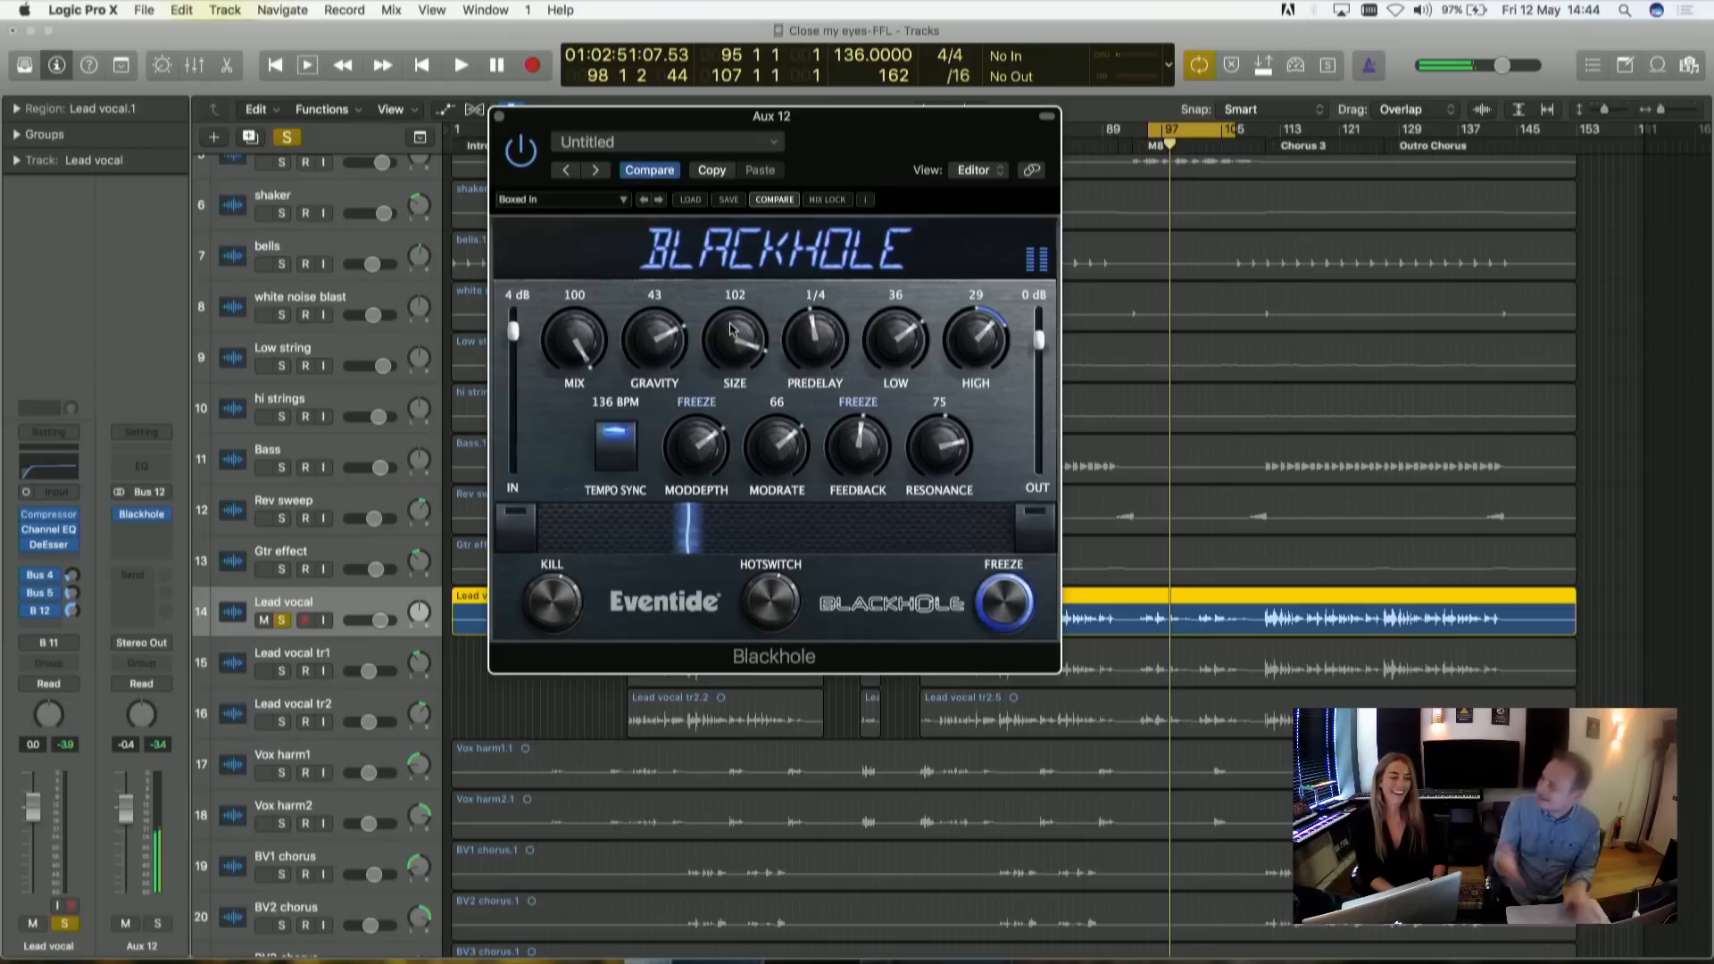
key("space")
key("space")
left_click(1003, 603)
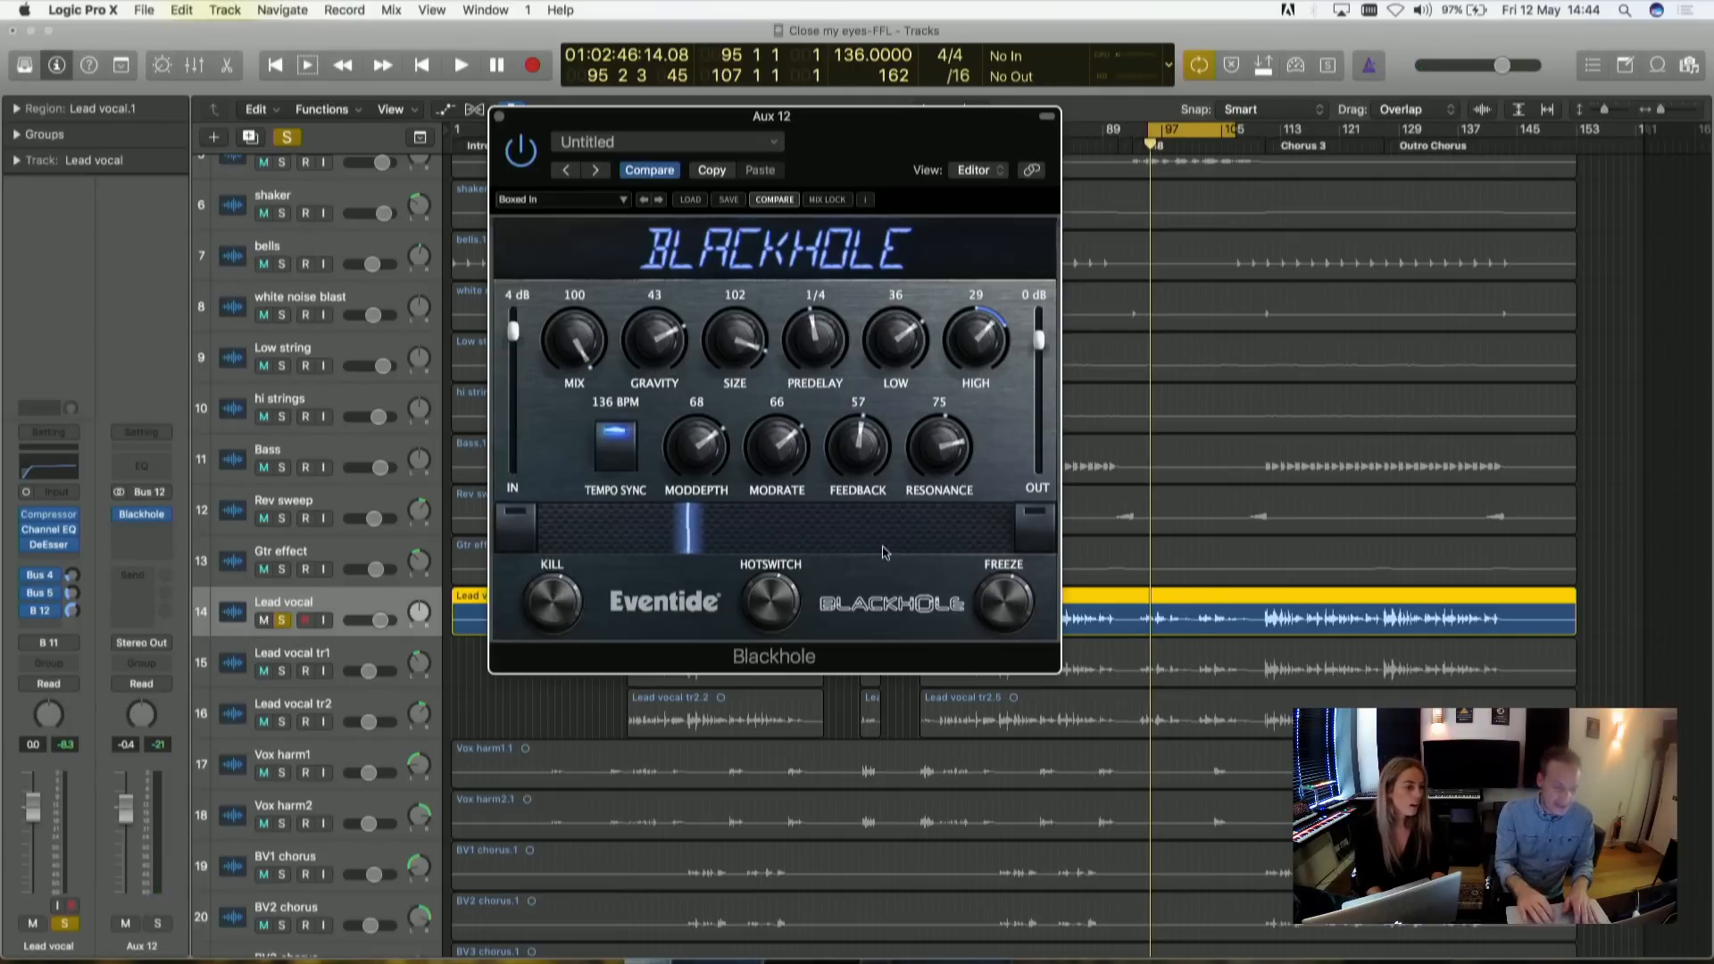
- Program the Hotswitch with Gravity -79, Size 9, Predelay 1/64, ModDepth 0, ModRate 59 and Feedback 0
left_click(779, 601)
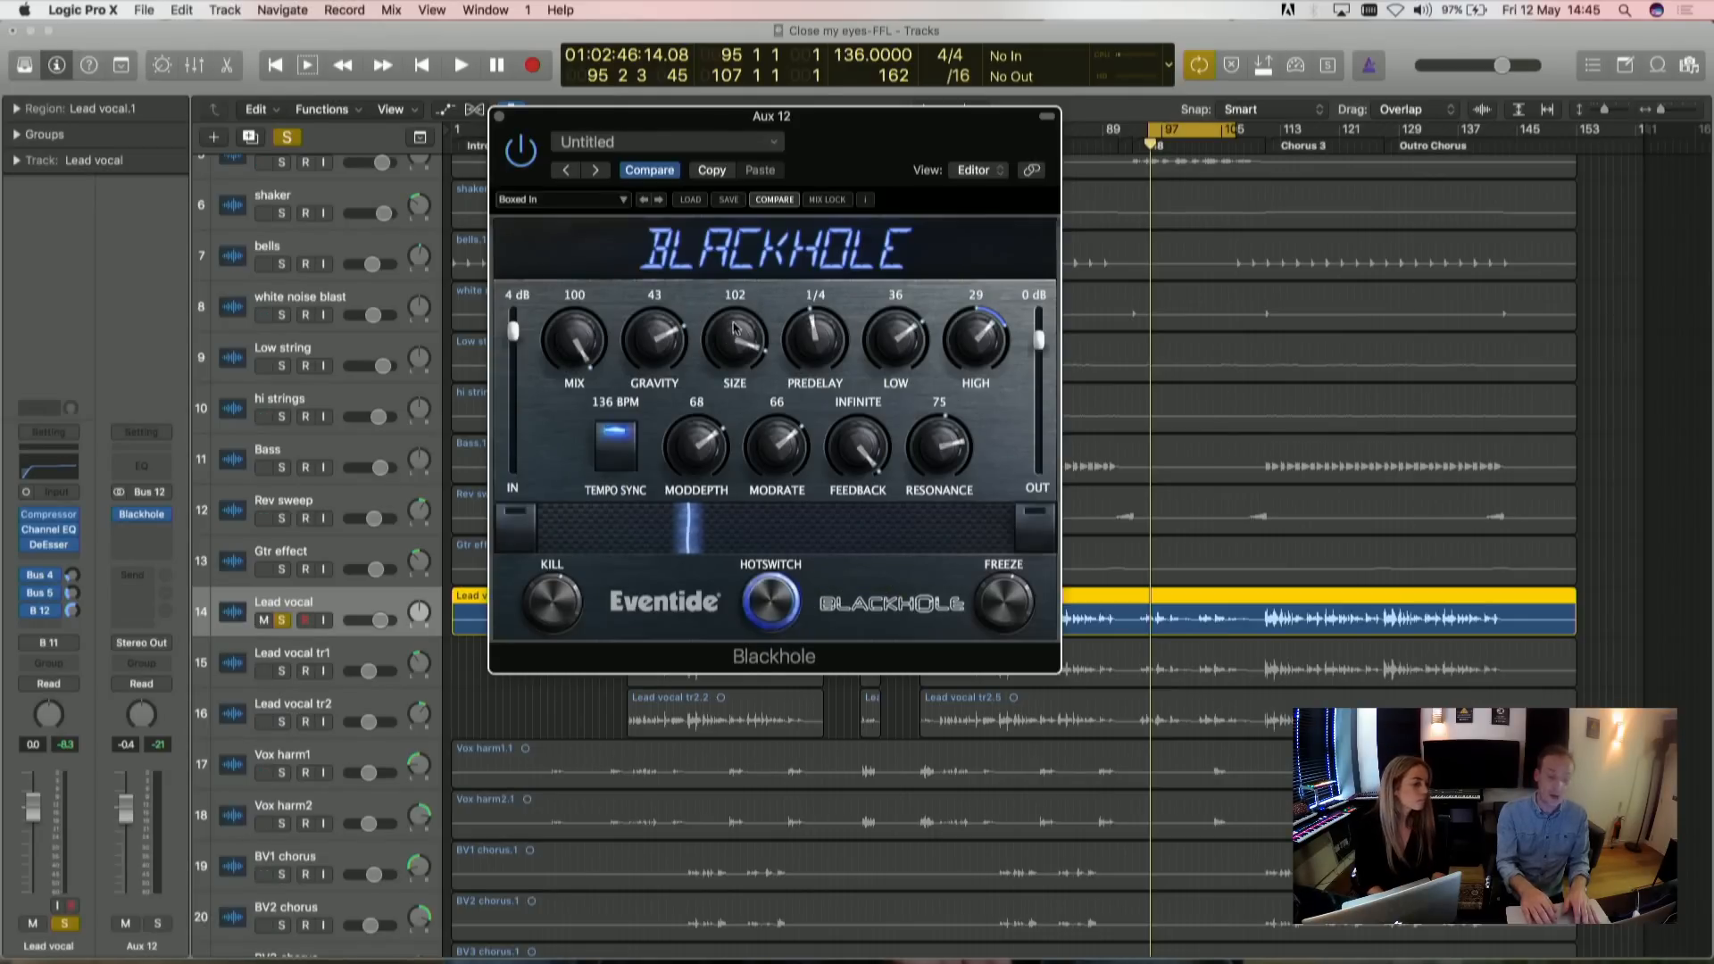
left_click_drag(654, 337, 637, 450)
left_click_drag(735, 361, 735, 415)
left_click_drag(842, 342, 842, 393)
left_click_drag(775, 454, 704, 646)
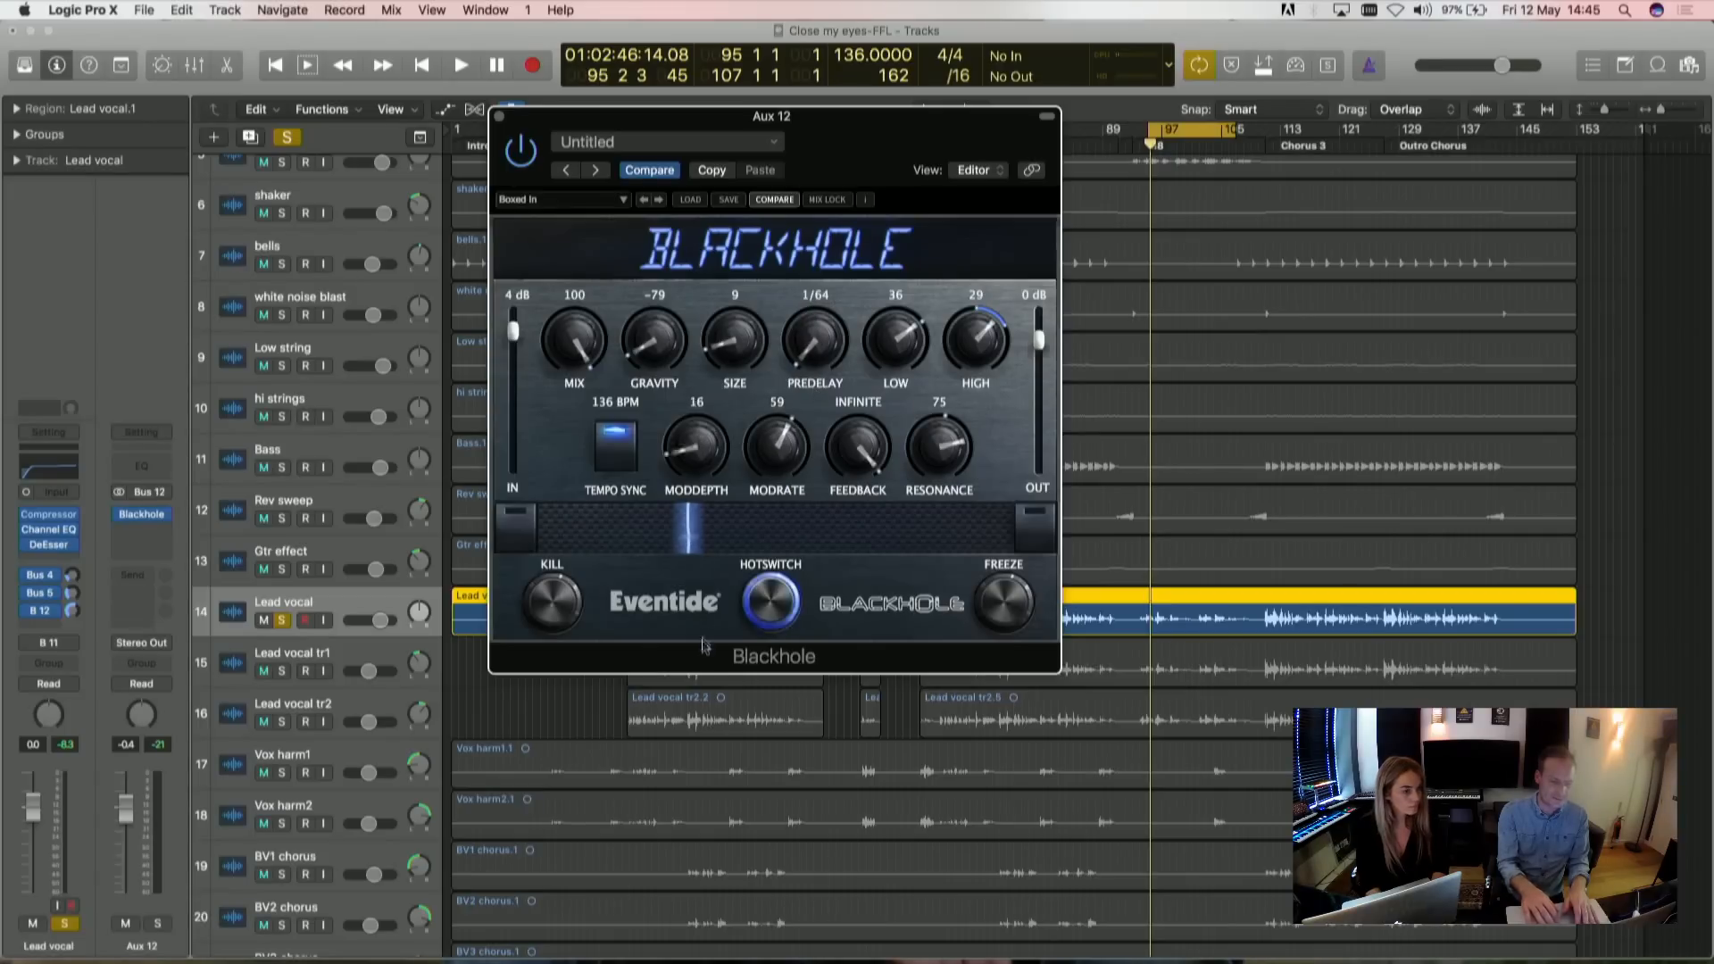
left_click_drag(861, 632, 967, 639)
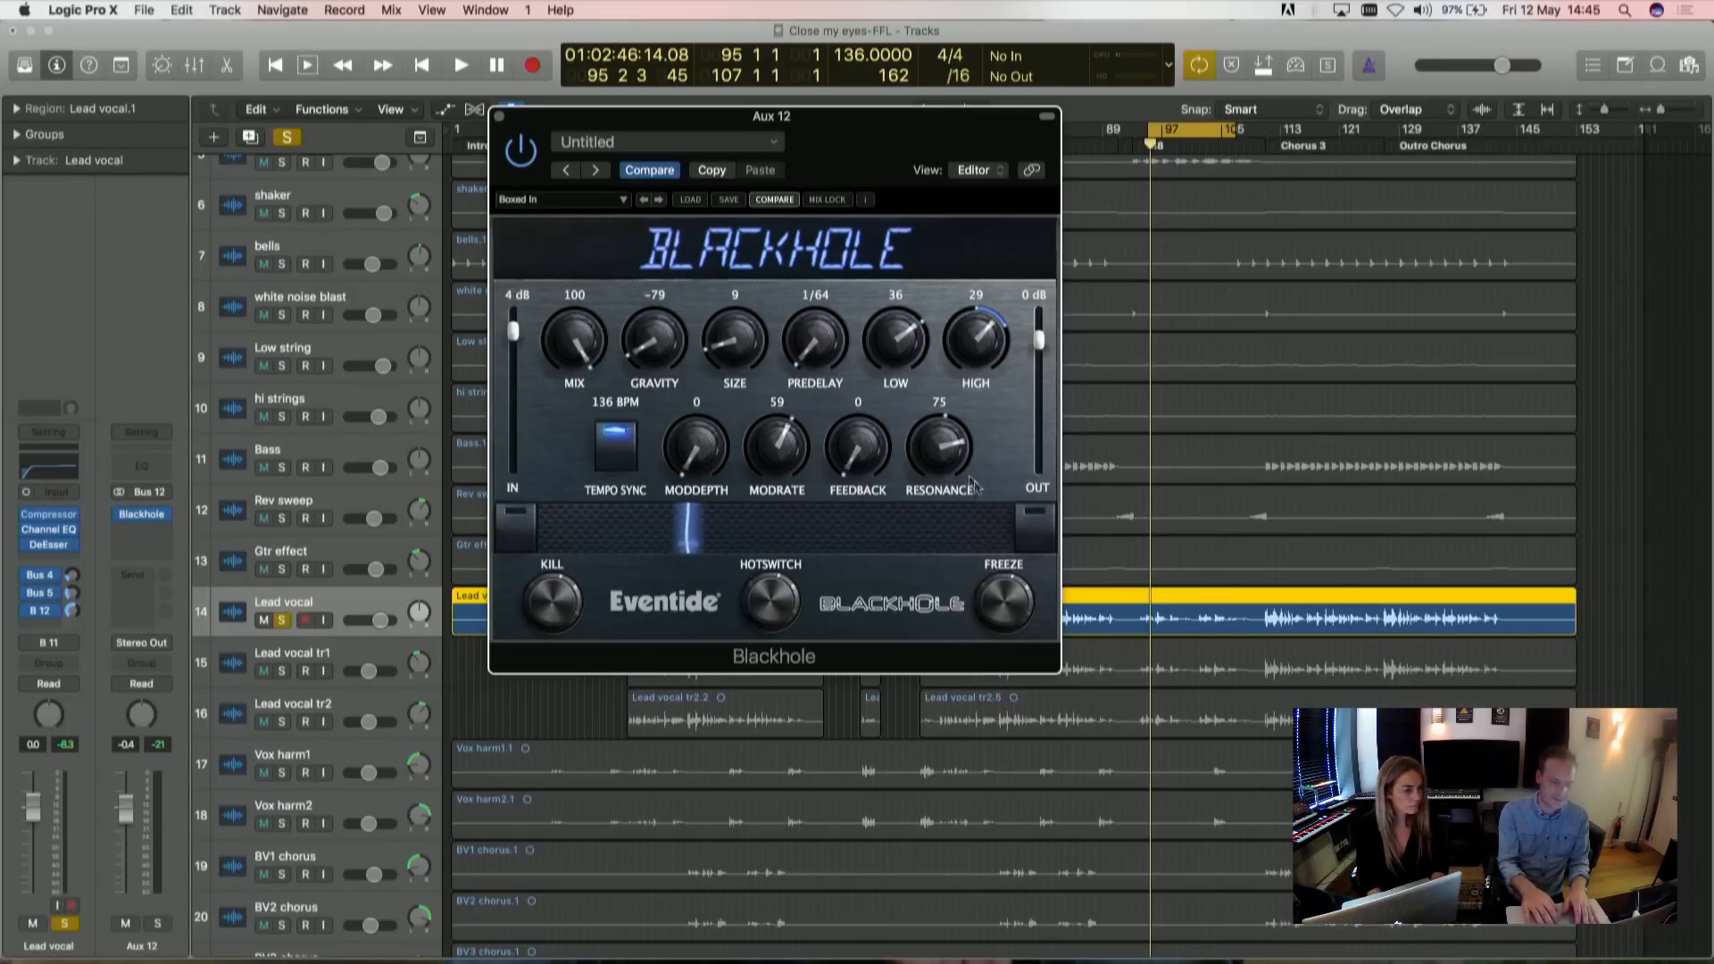
- Set the Hotswitch's Resonance to 63, Low to -27 and High to -53, and return to the regular settings
left_click_drag(948, 448, 954, 616)
left_click_drag(903, 338, 897, 419)
left_click_drag(979, 348, 938, 320)
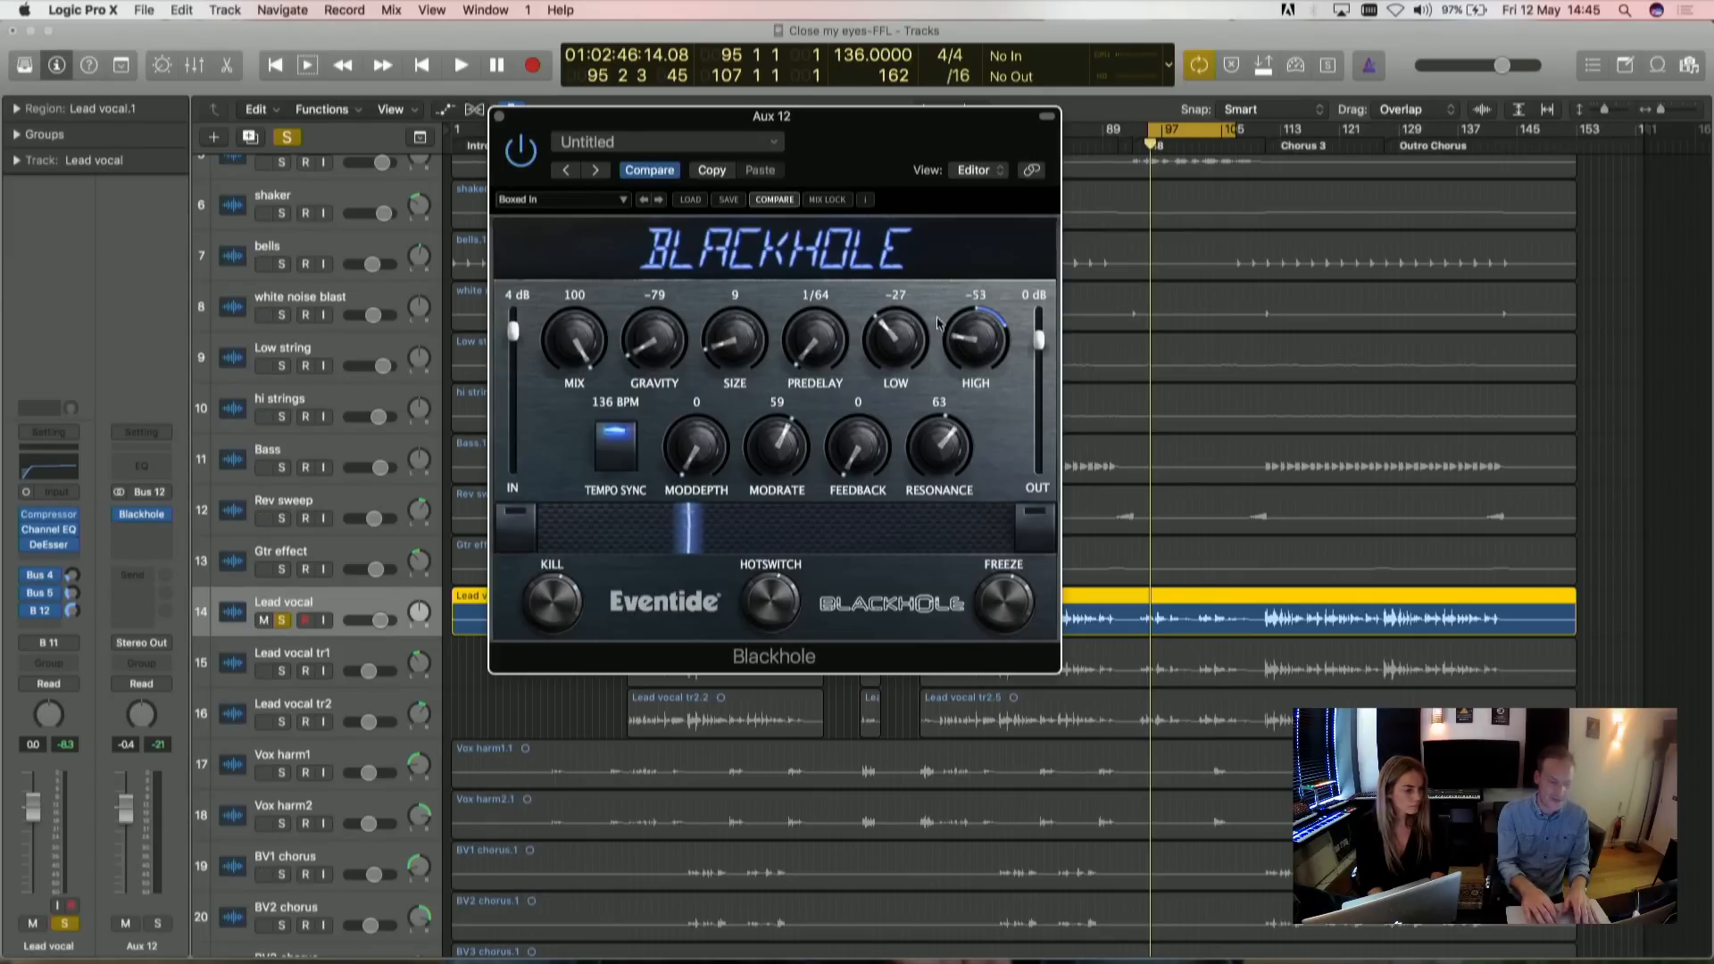
left_click(773, 599)
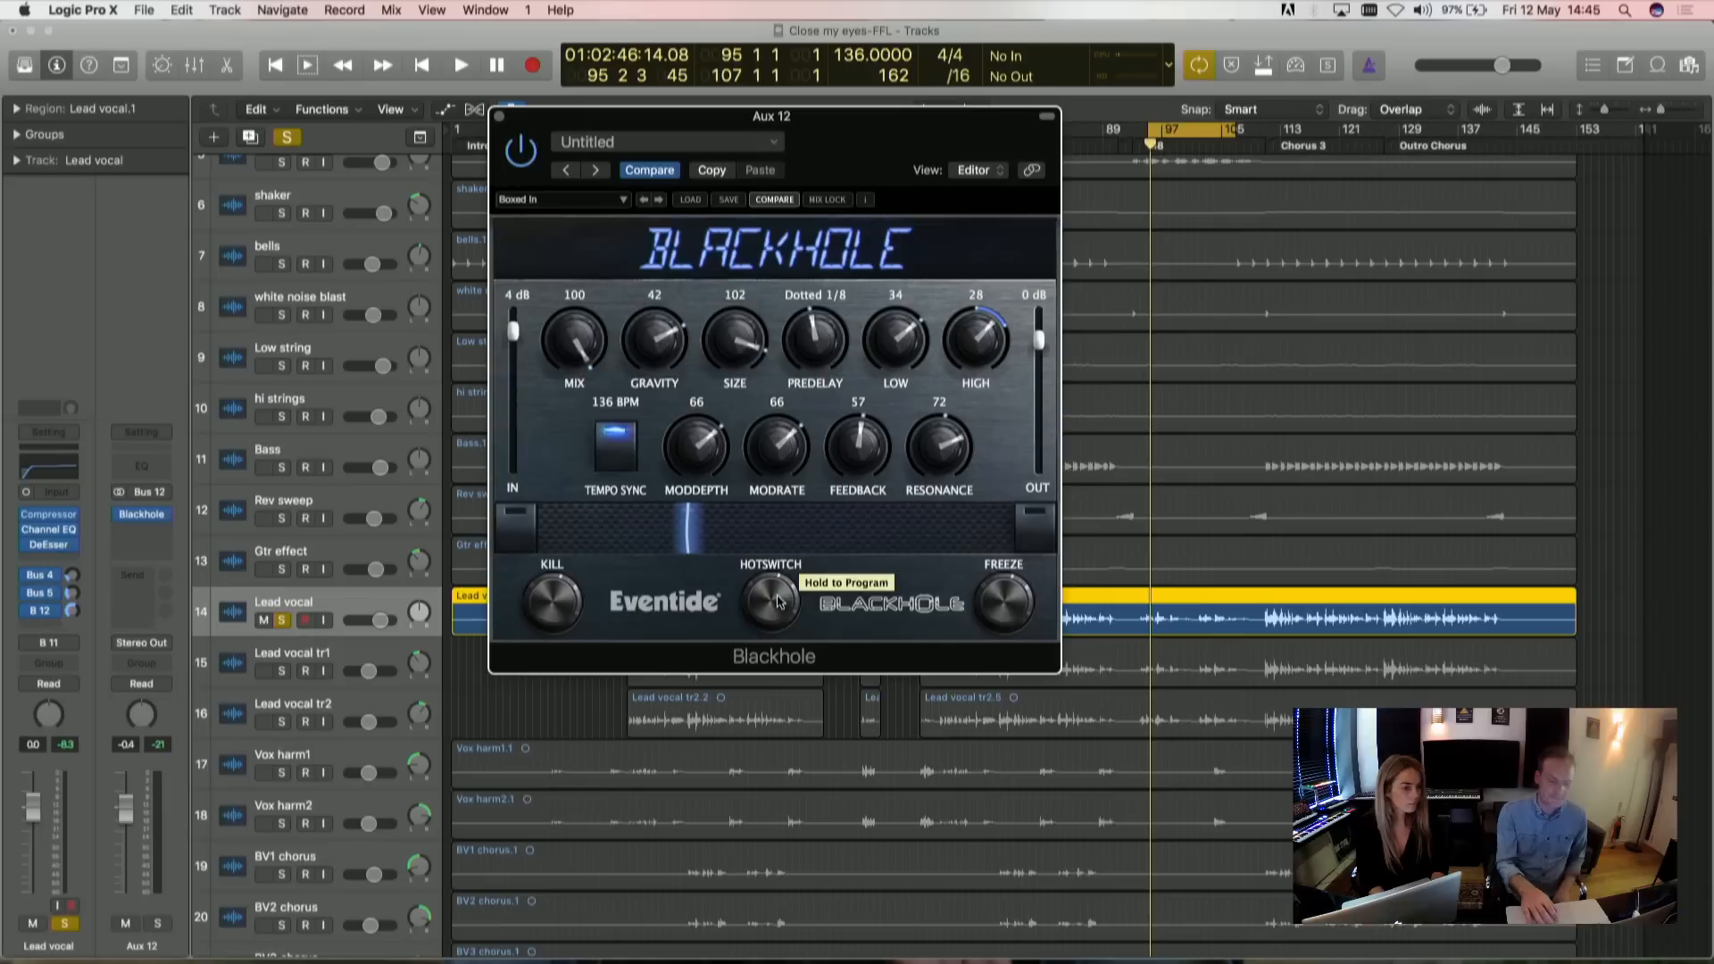
- Play the looped vocal and audition the programmed Hotswitch by toggling it on and off
key("space")
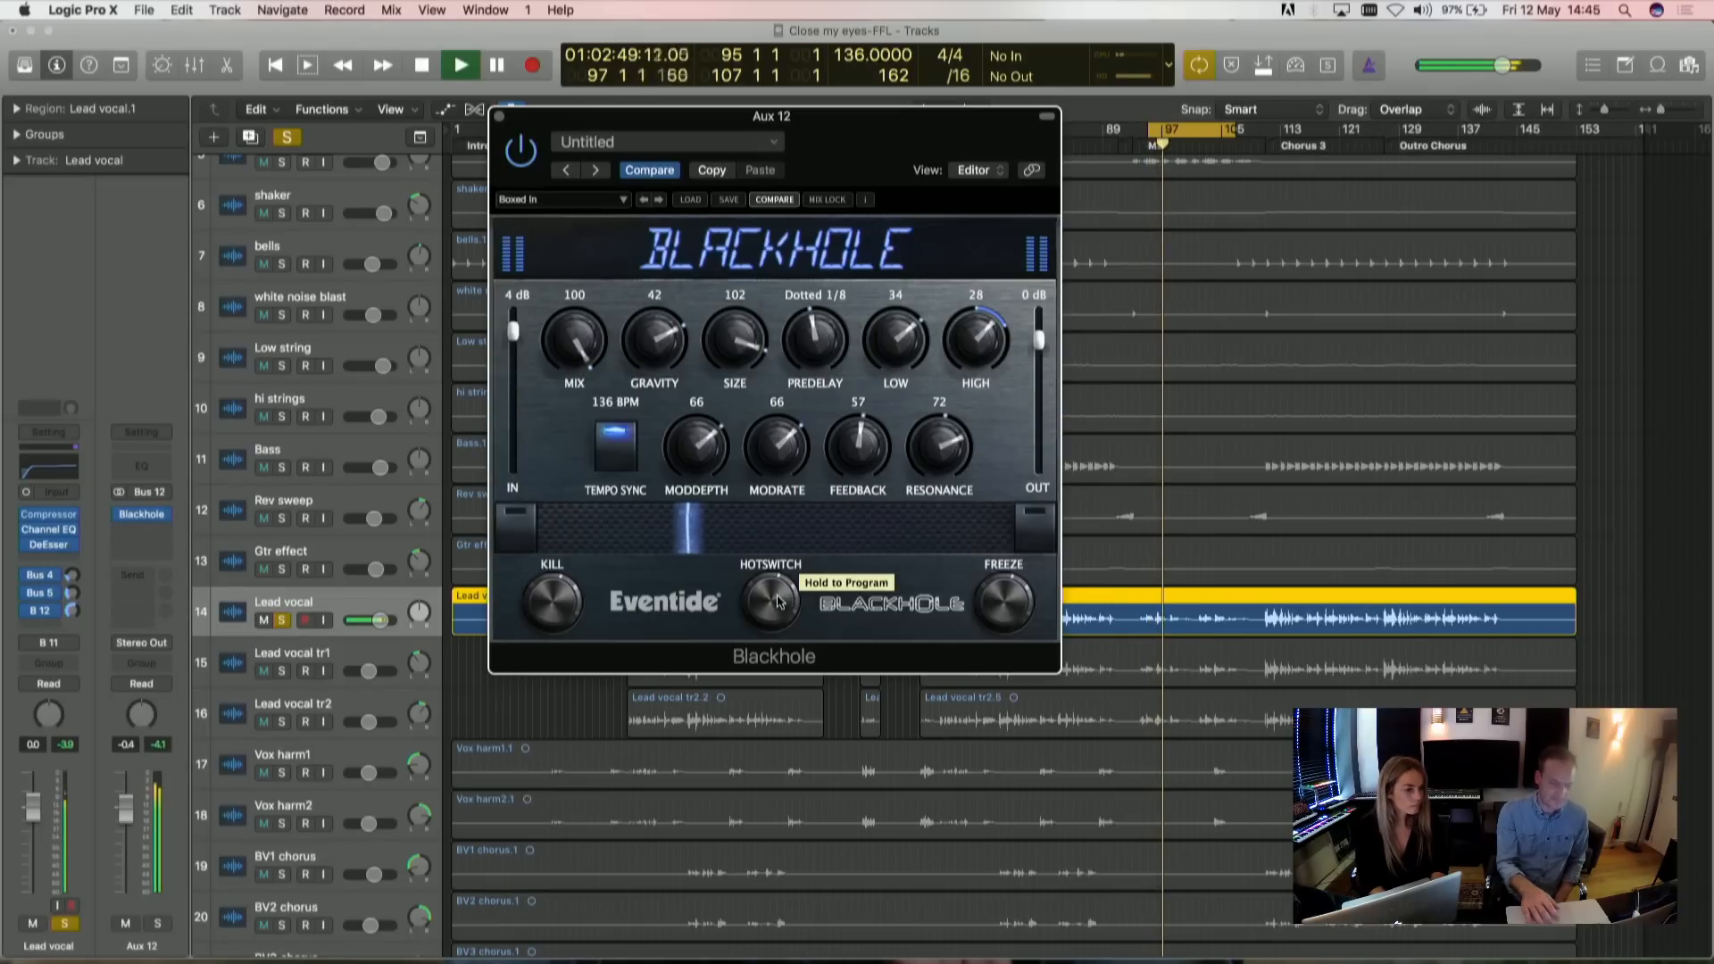
left_click(776, 602)
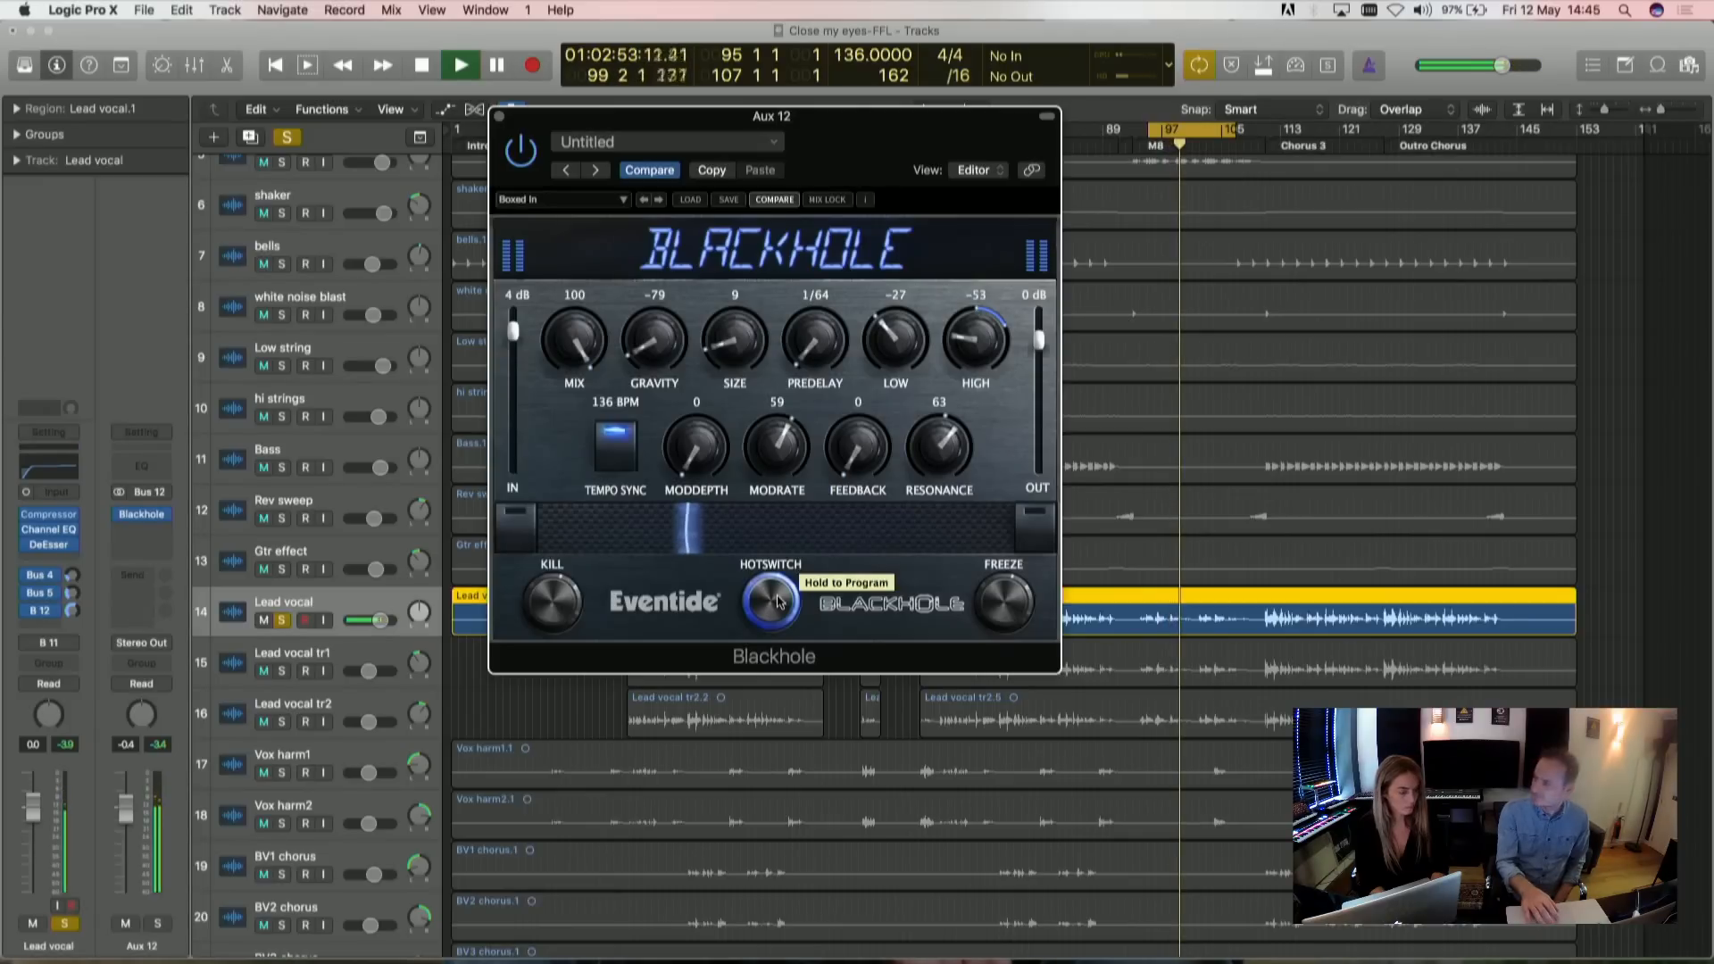
left_click(777, 602)
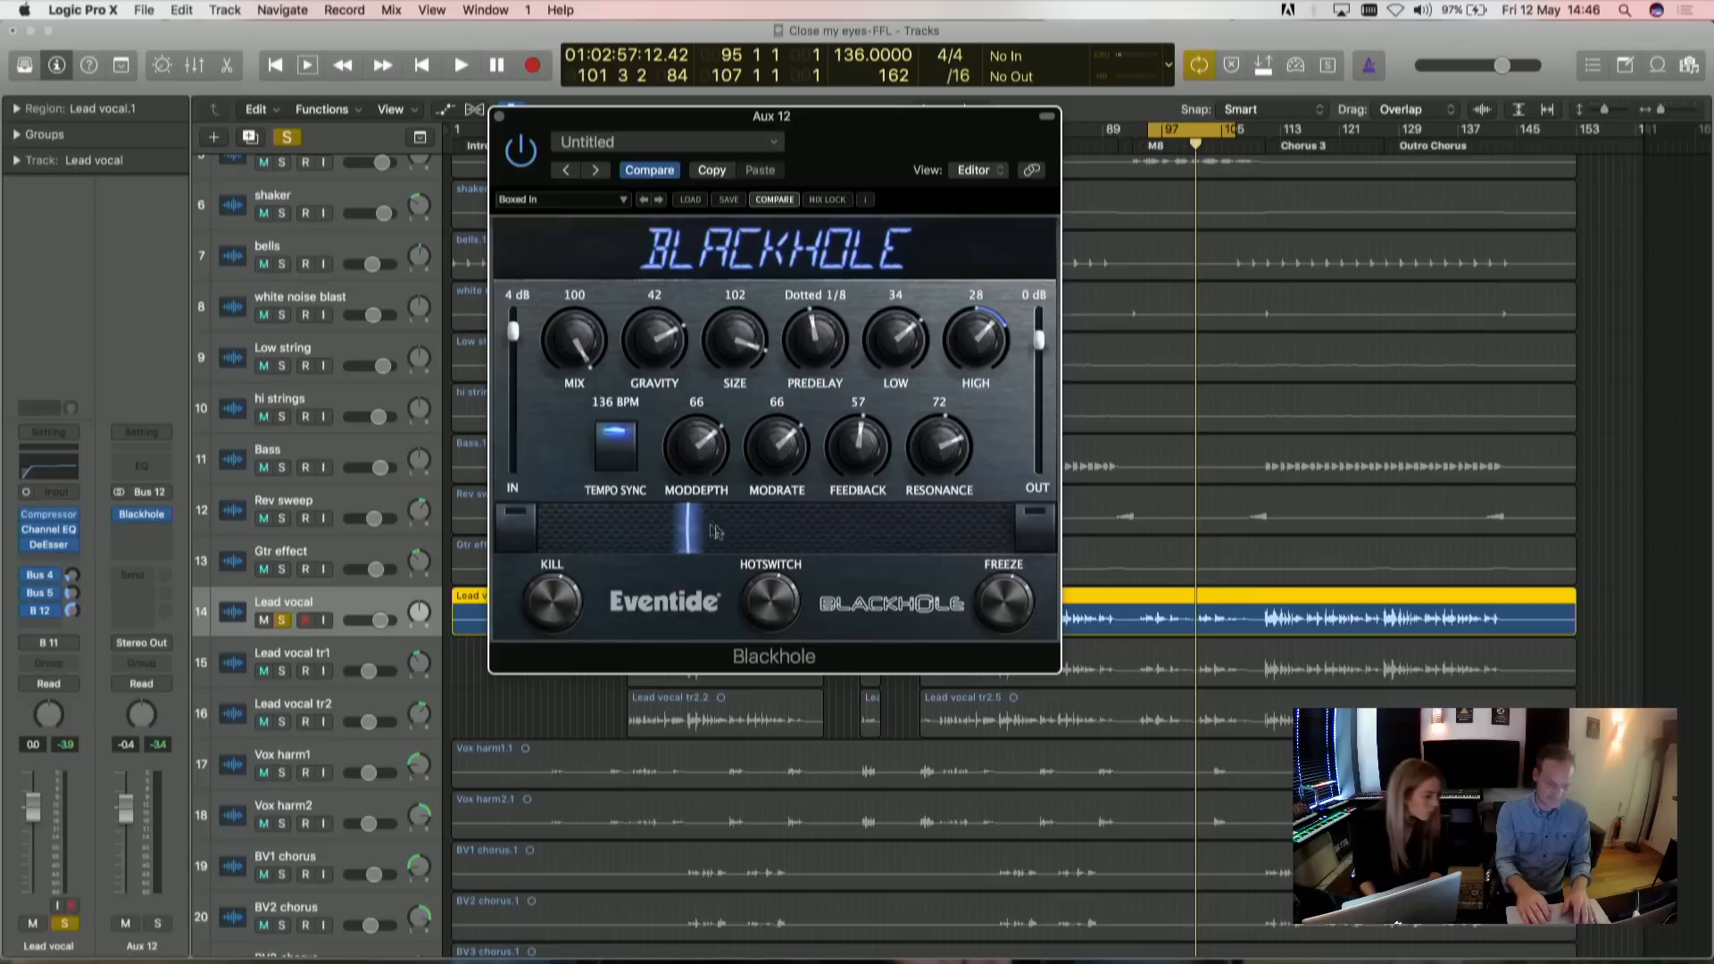
- Program the ribbon to sweep Gravity from -82 to 75, Size from 3 to 96 and Predelay up to Dotted 1/2, and test it
left_click_drag(985, 524, 684, 534)
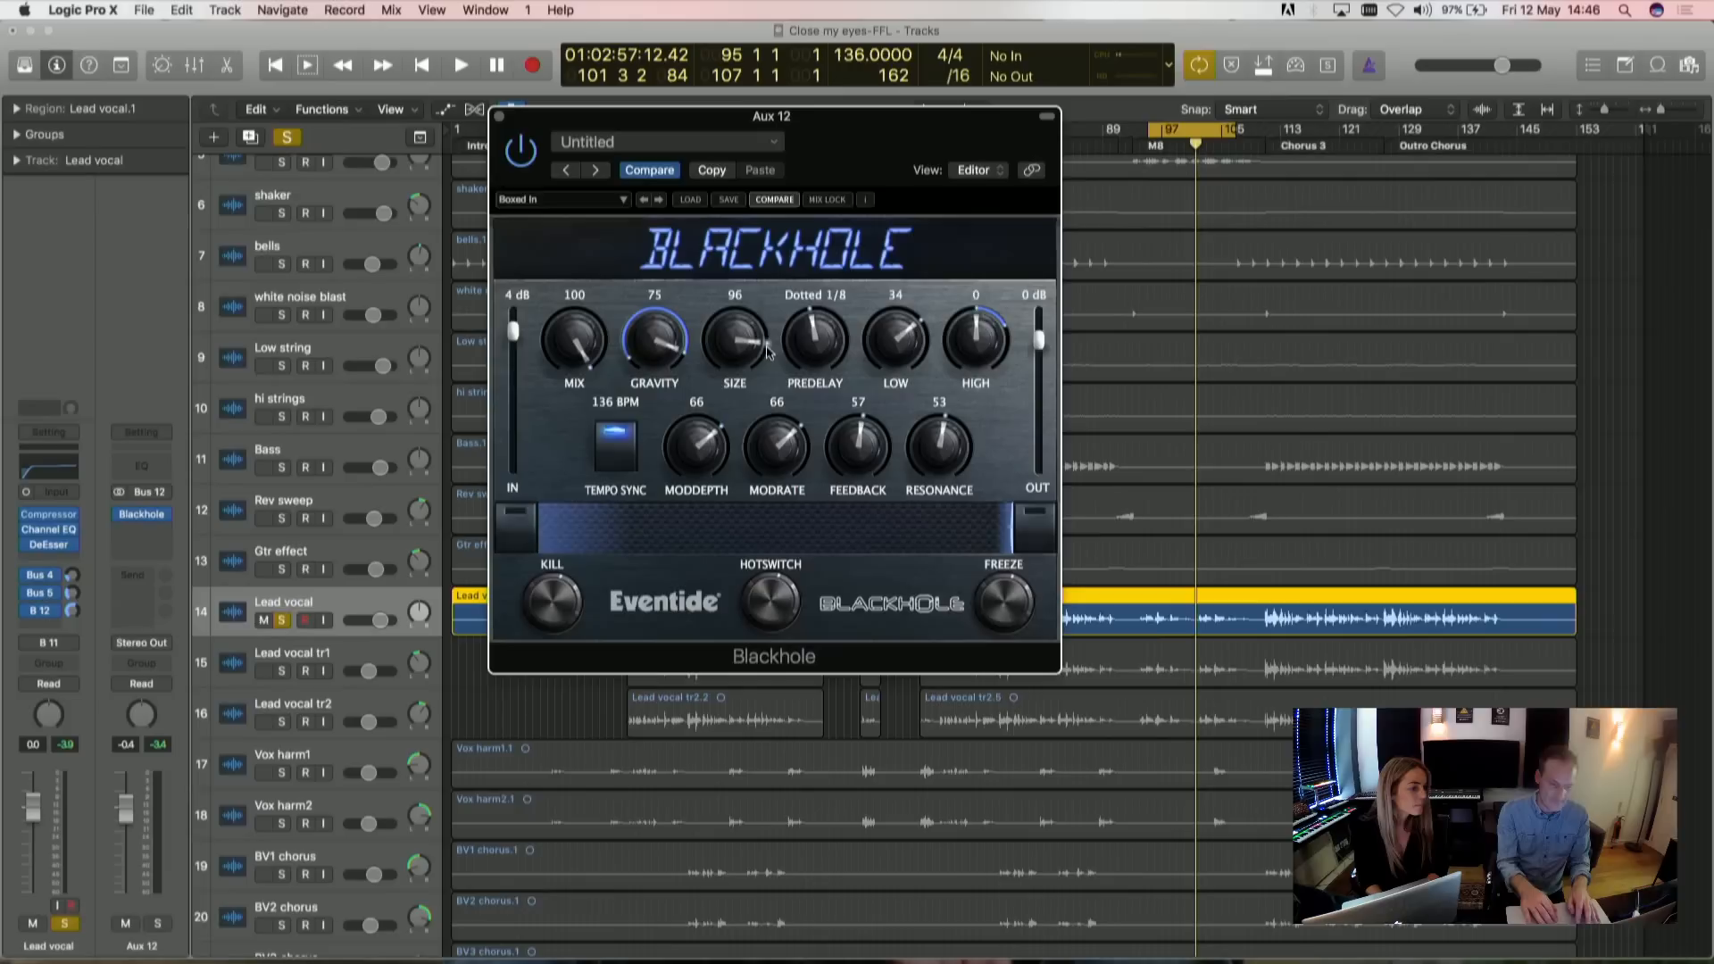
left_click_drag(713, 349, 713, 352)
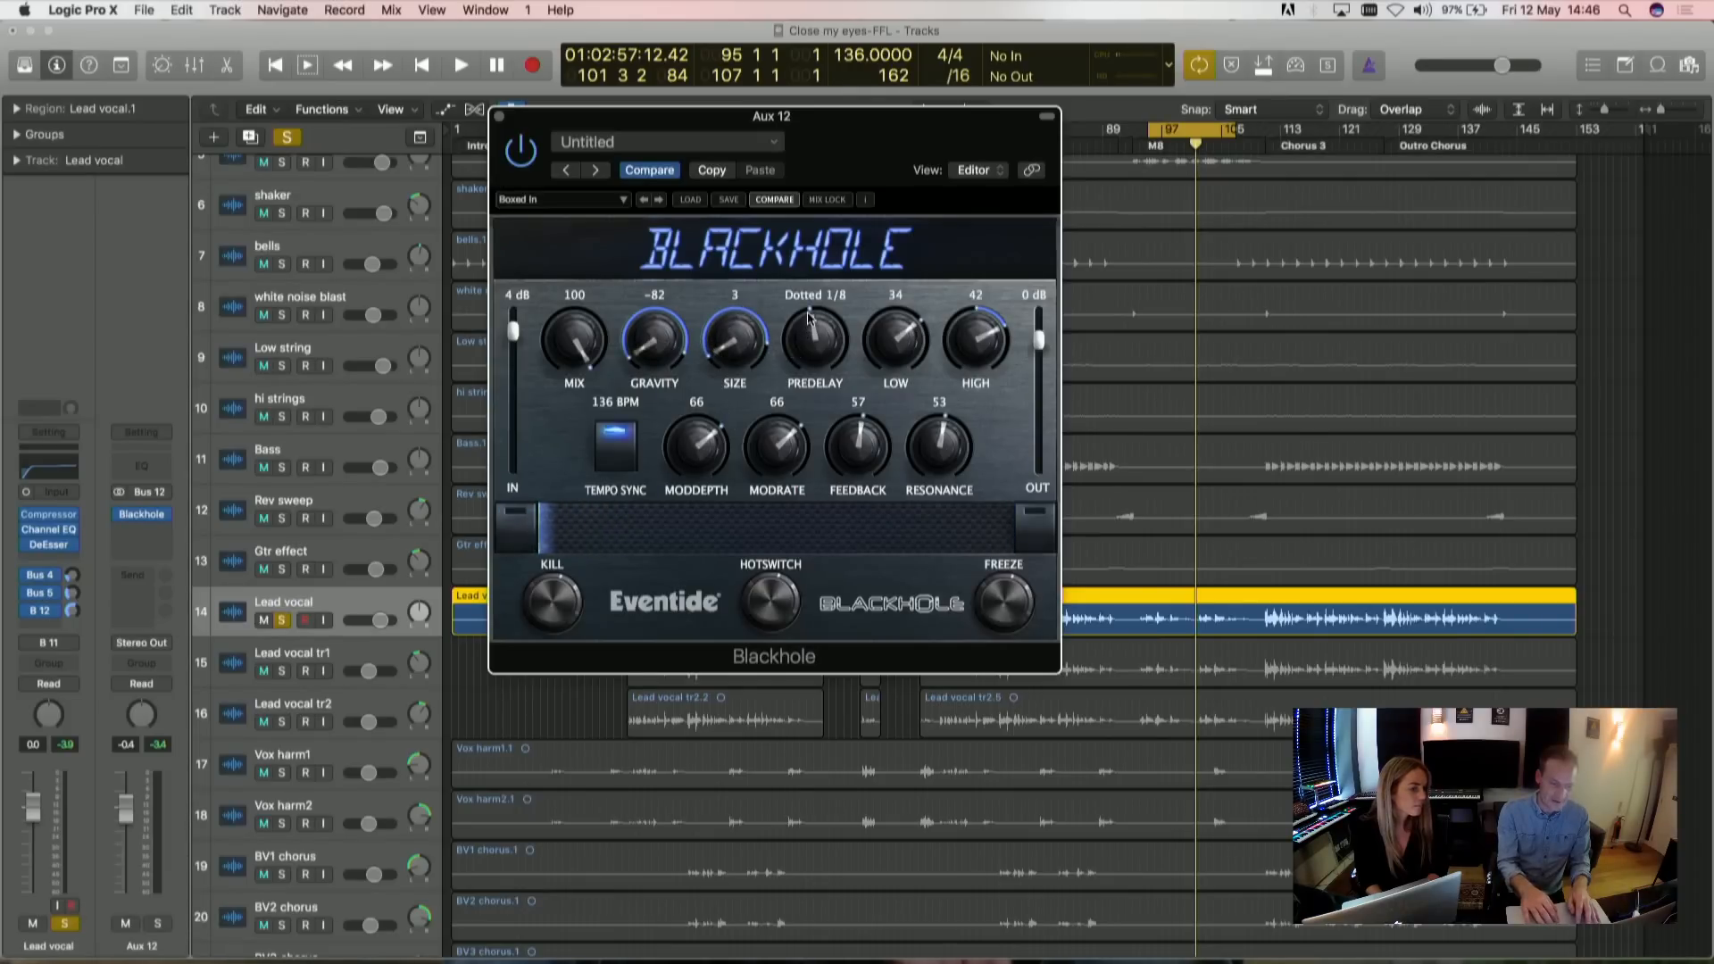
left_click_drag(810, 319, 849, 349)
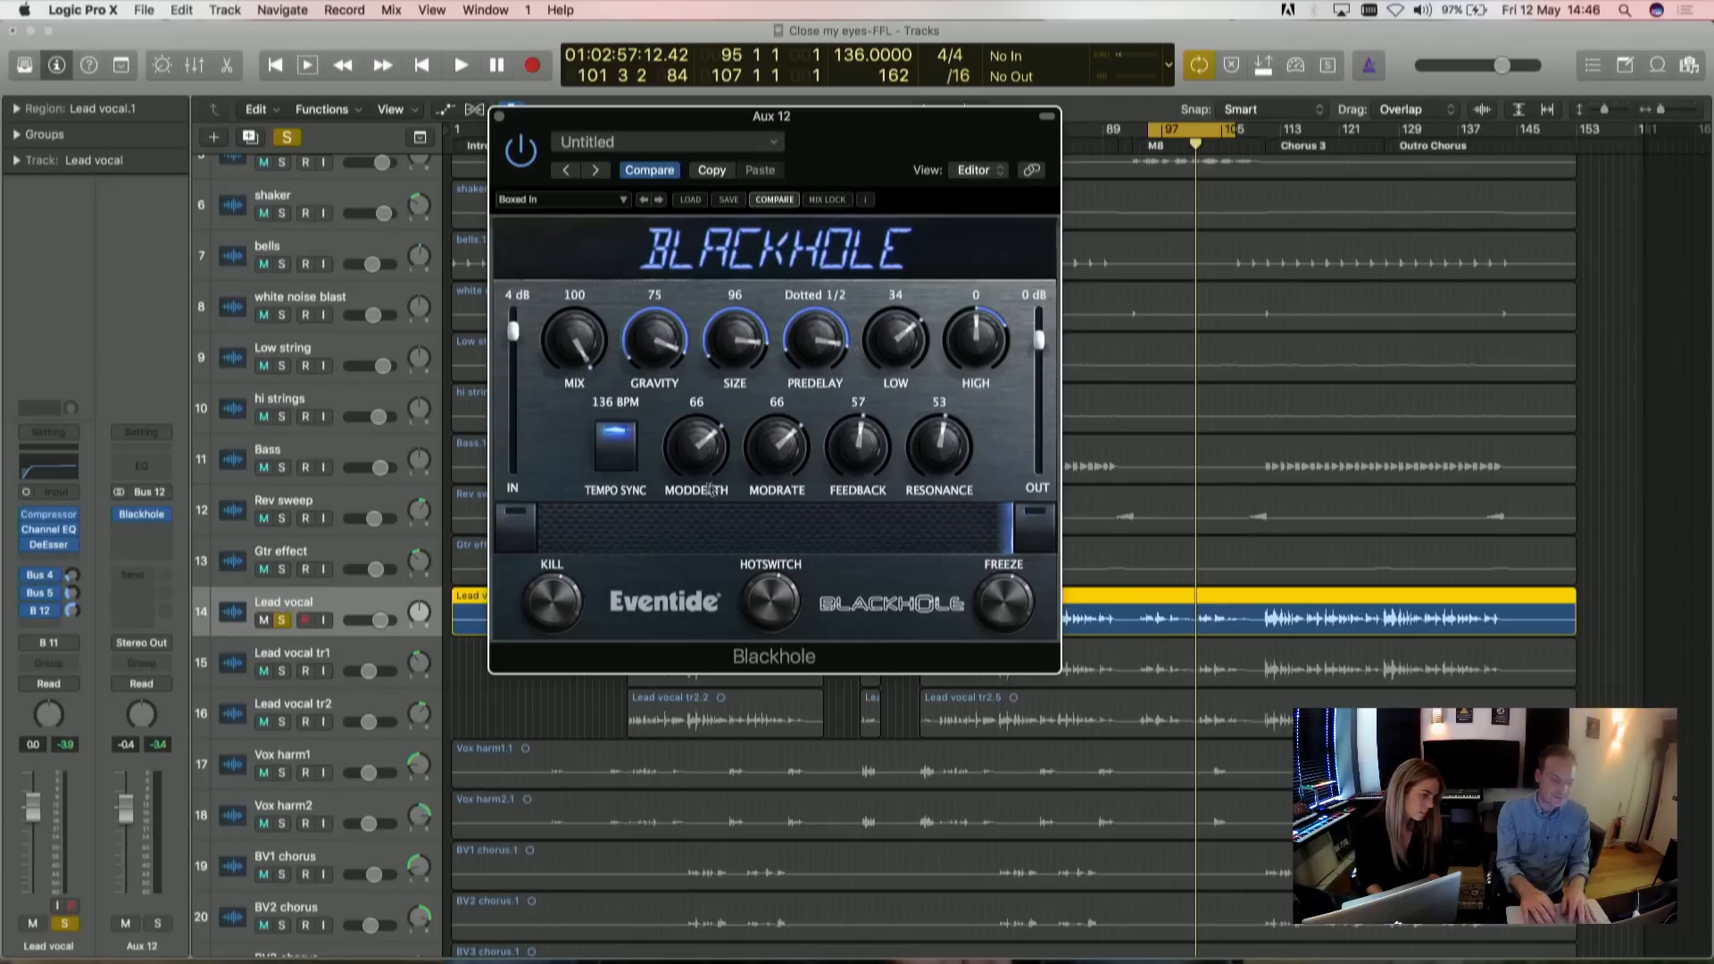
left_click(705, 520)
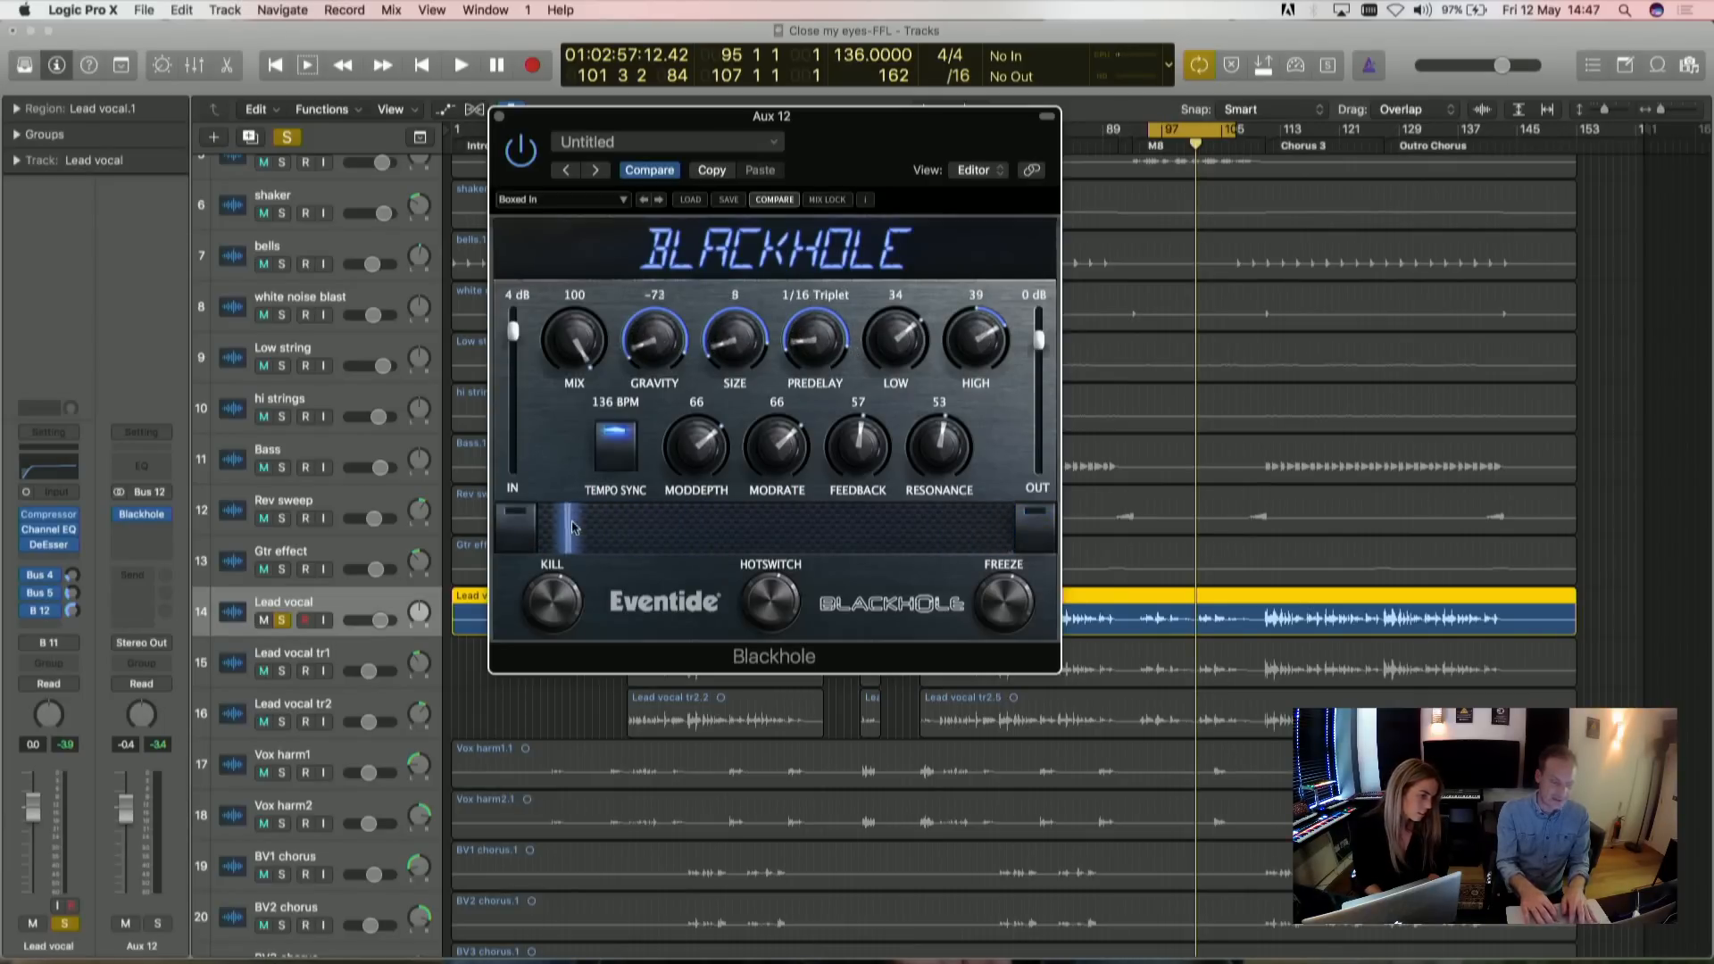
left_click_drag(705, 523, 839, 523)
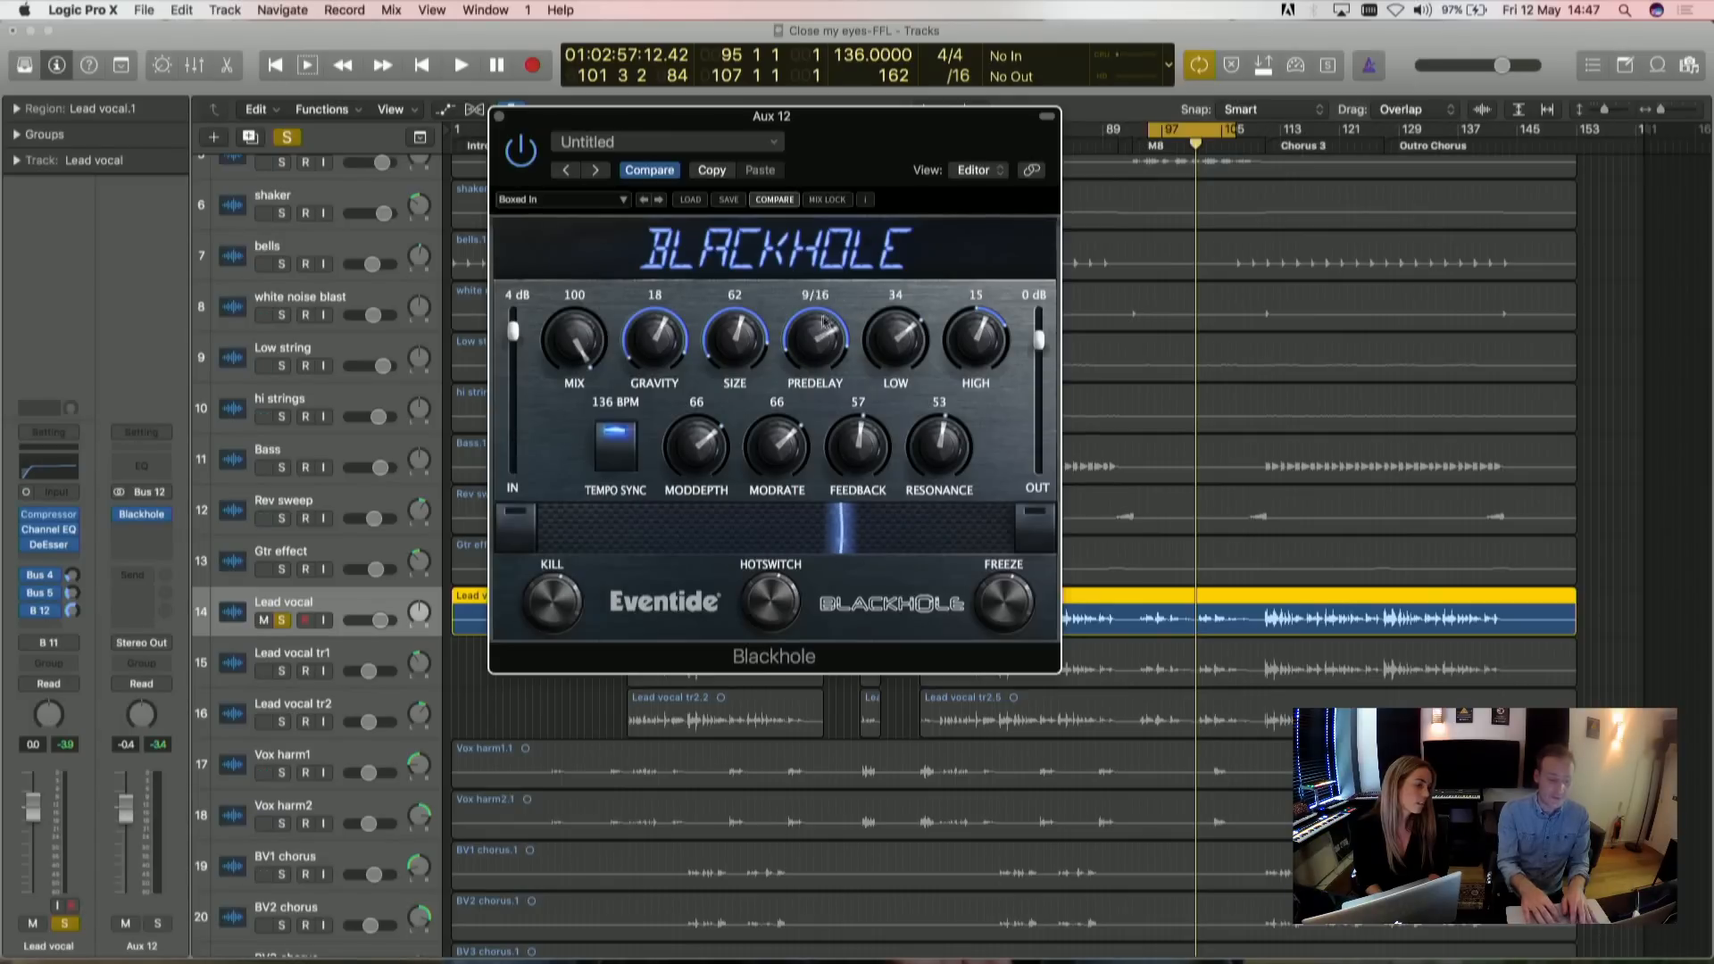
- Reprogram Predelay's ribbon range and audition sweeping the ribbon while the vocal plays
left_click_drag(847, 347, 788, 353)
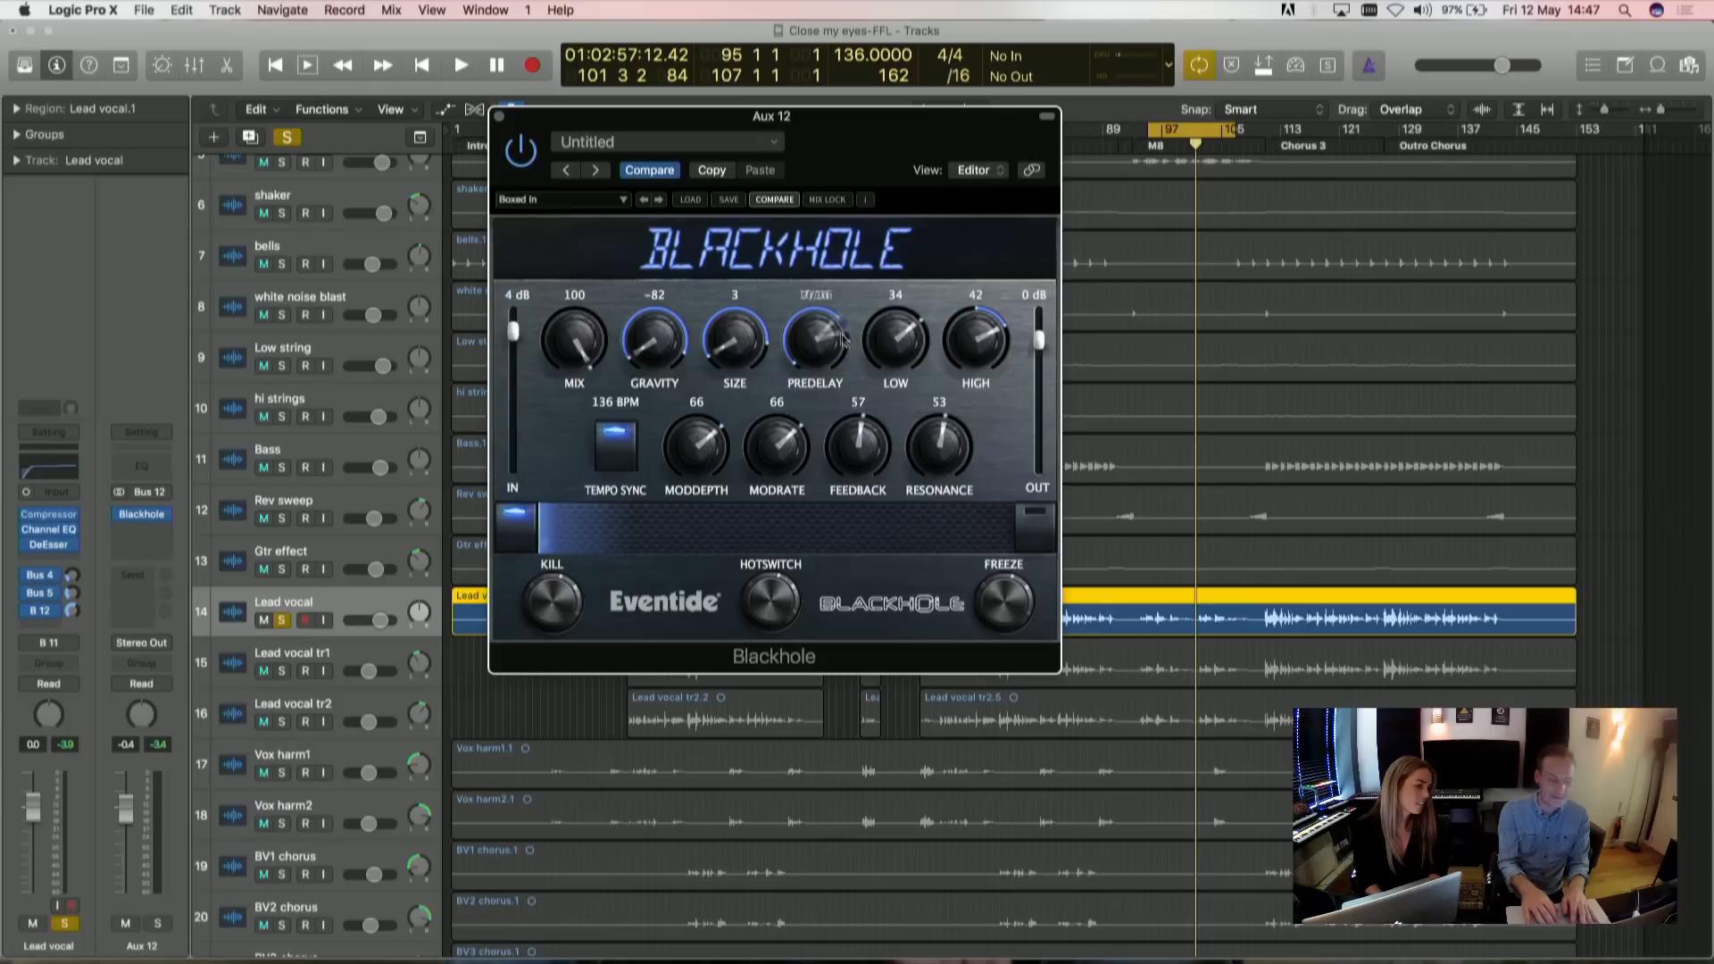
left_click_drag(544, 532, 655, 536)
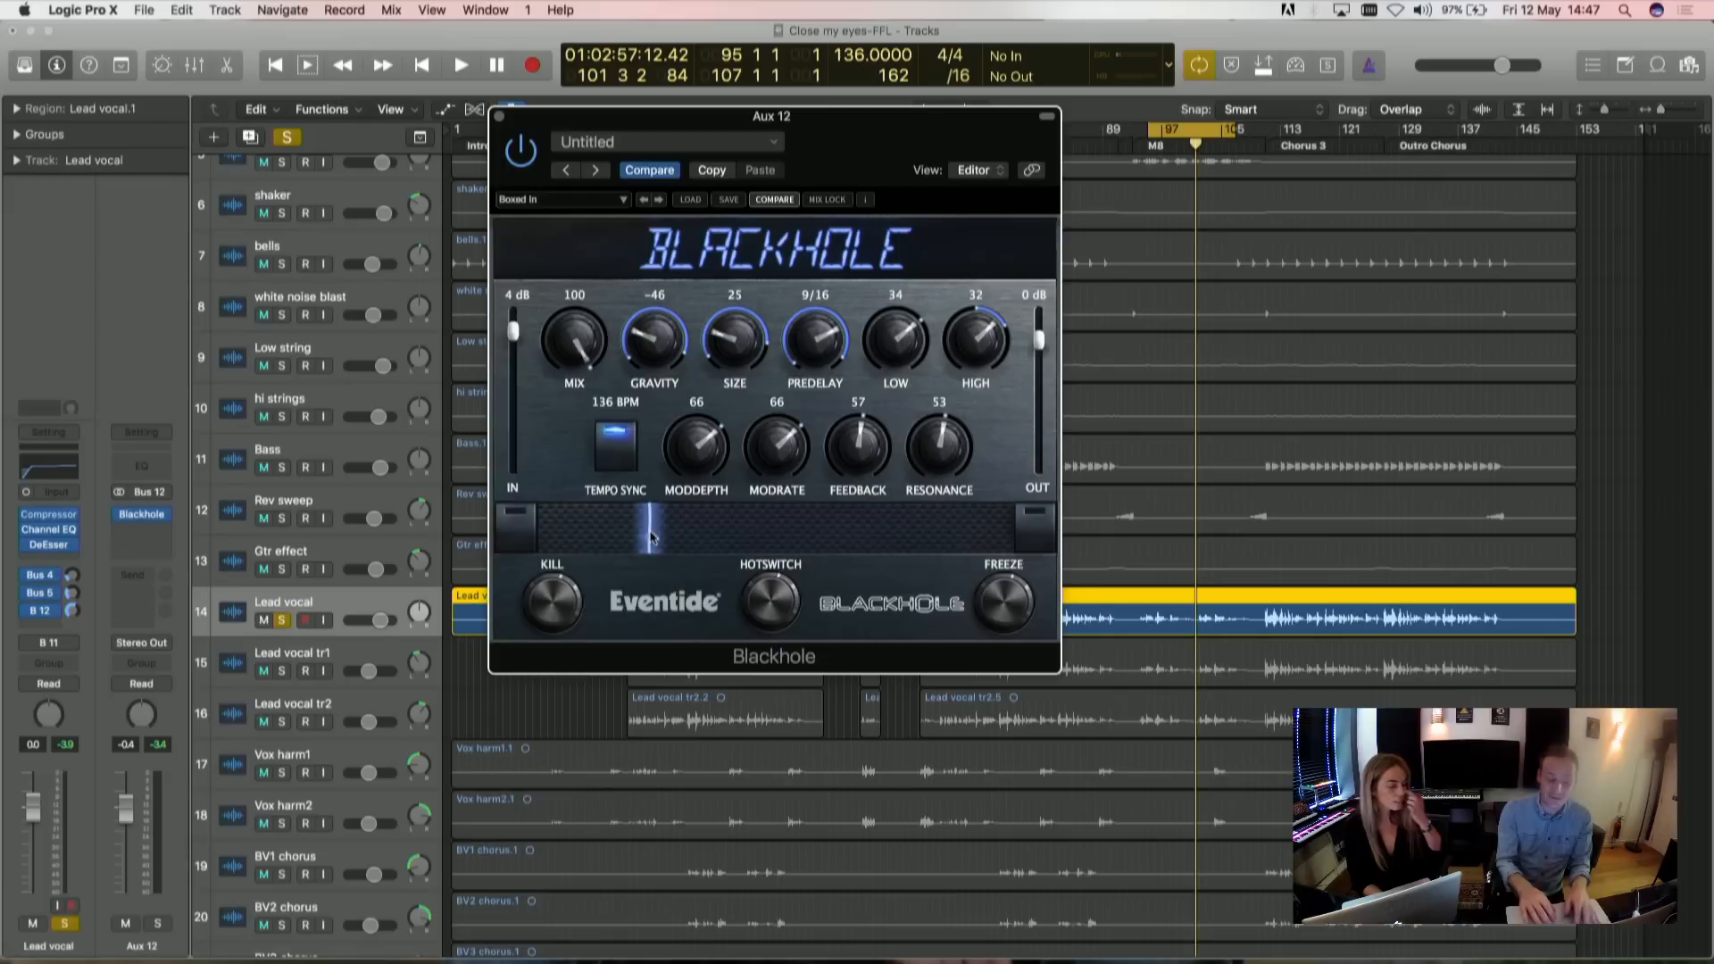
key("space")
left_click_drag(649, 529, 939, 538)
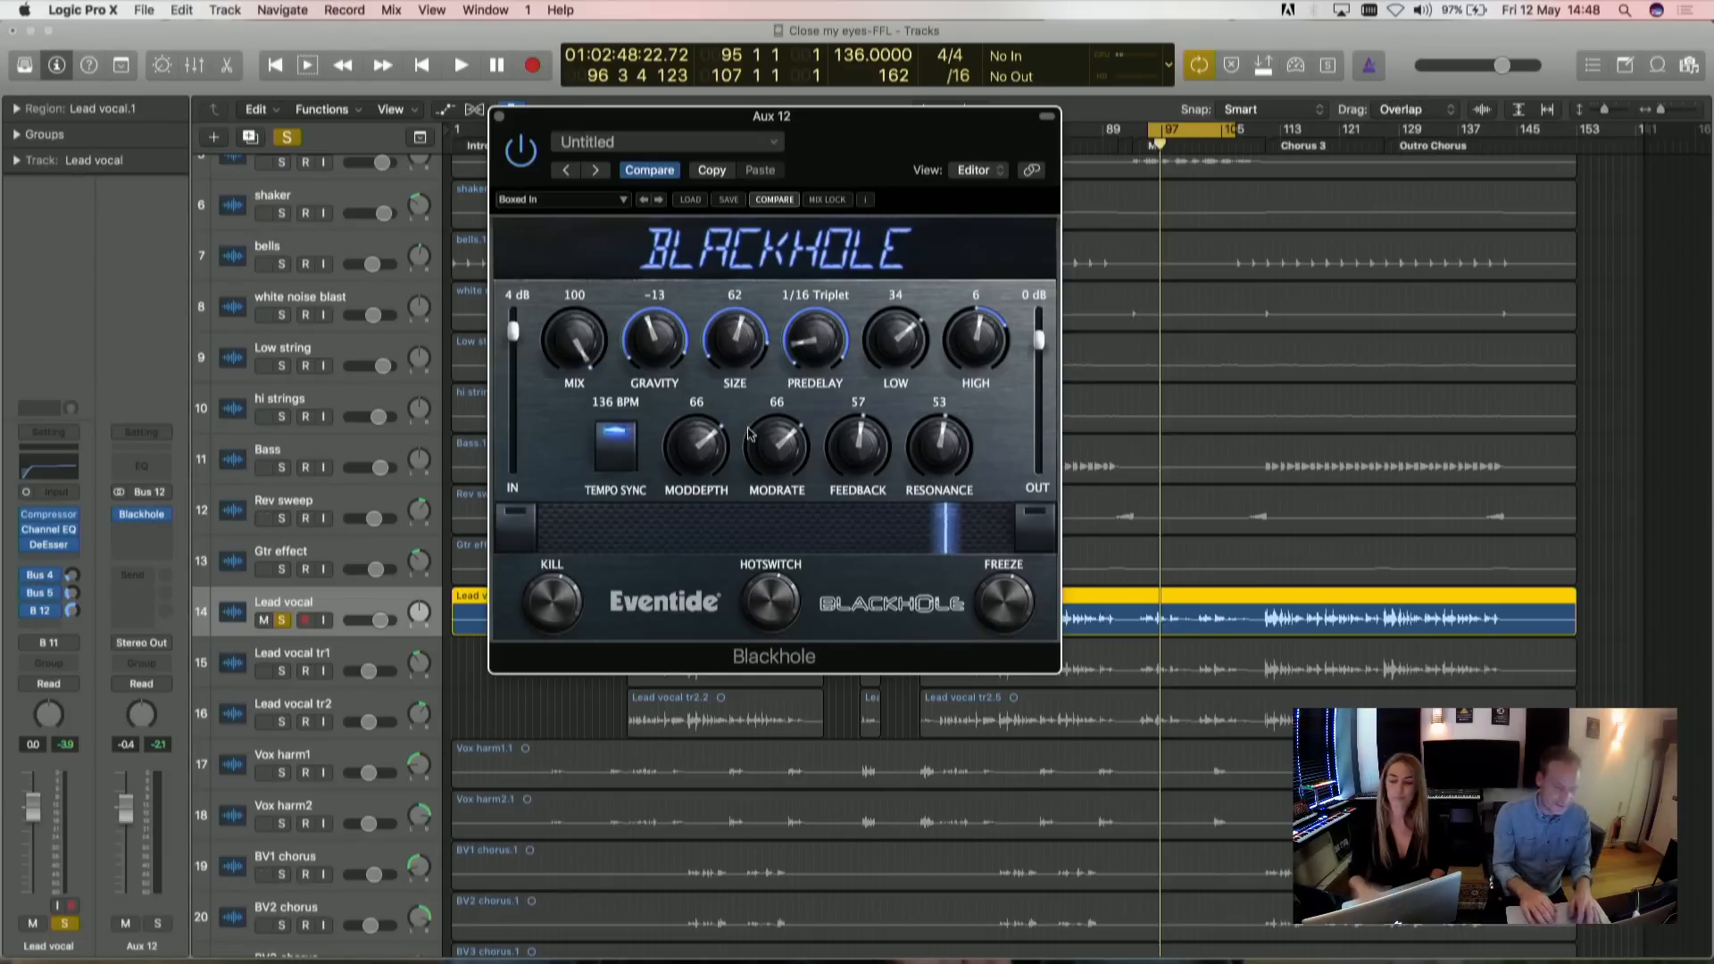
- Switch Blackhole back to its stored settings with Compare and audition the vocal
left_click(643, 171)
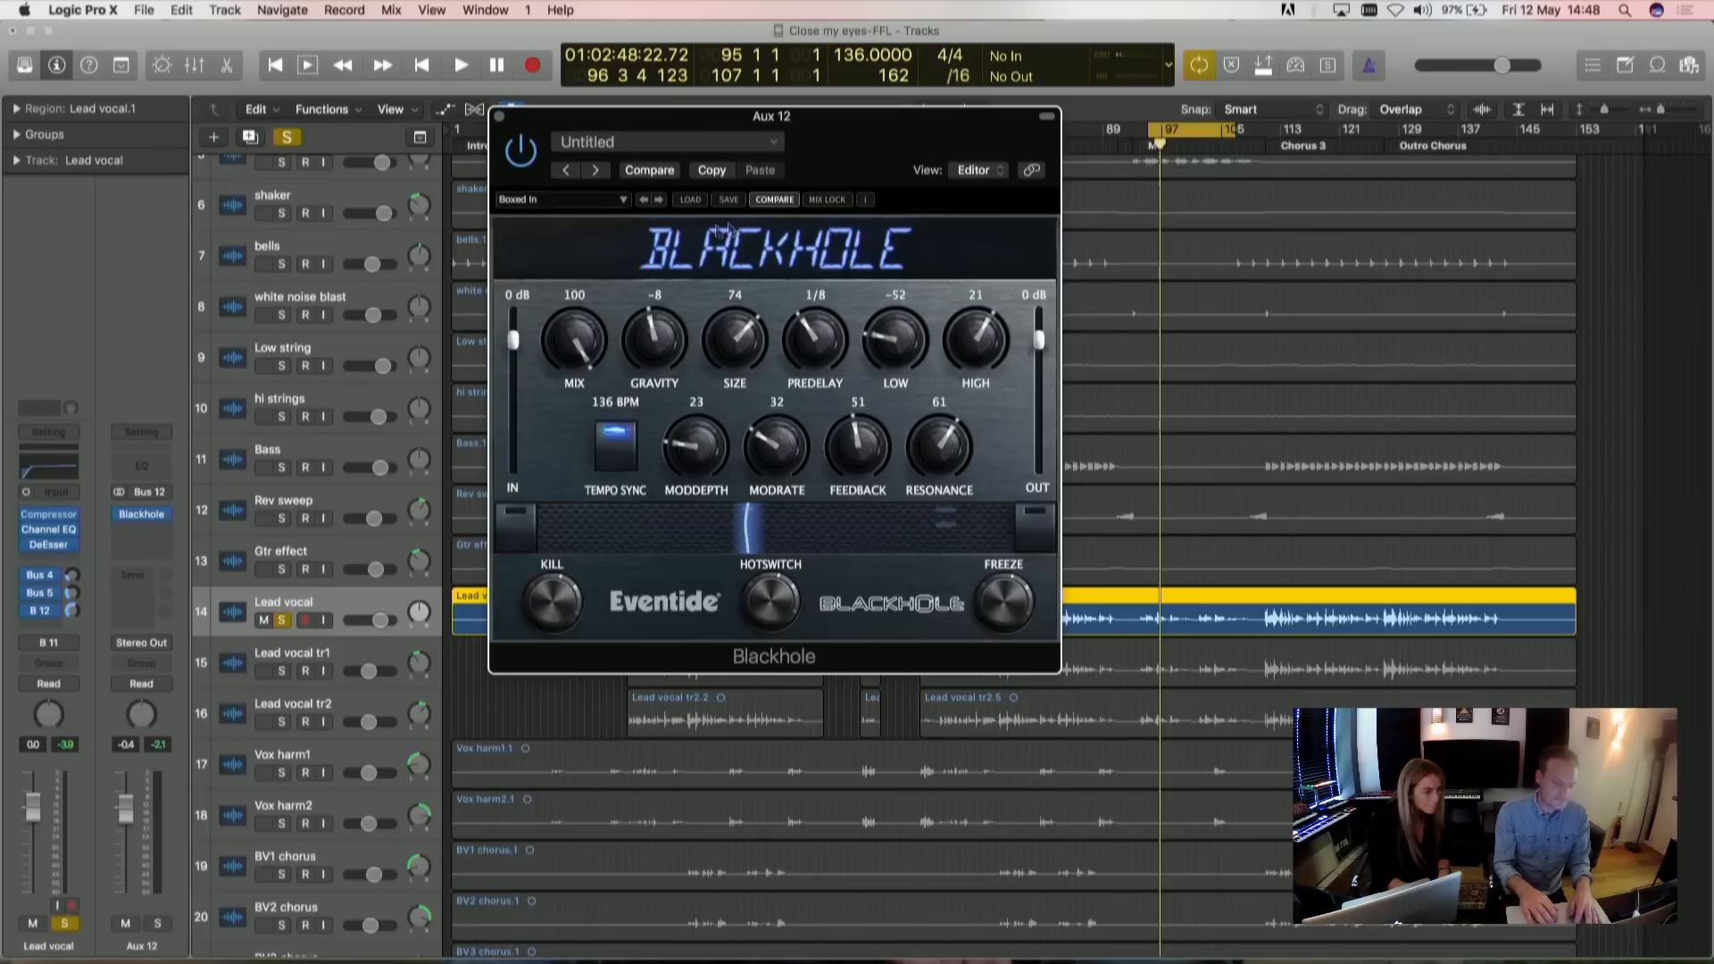
key("space")
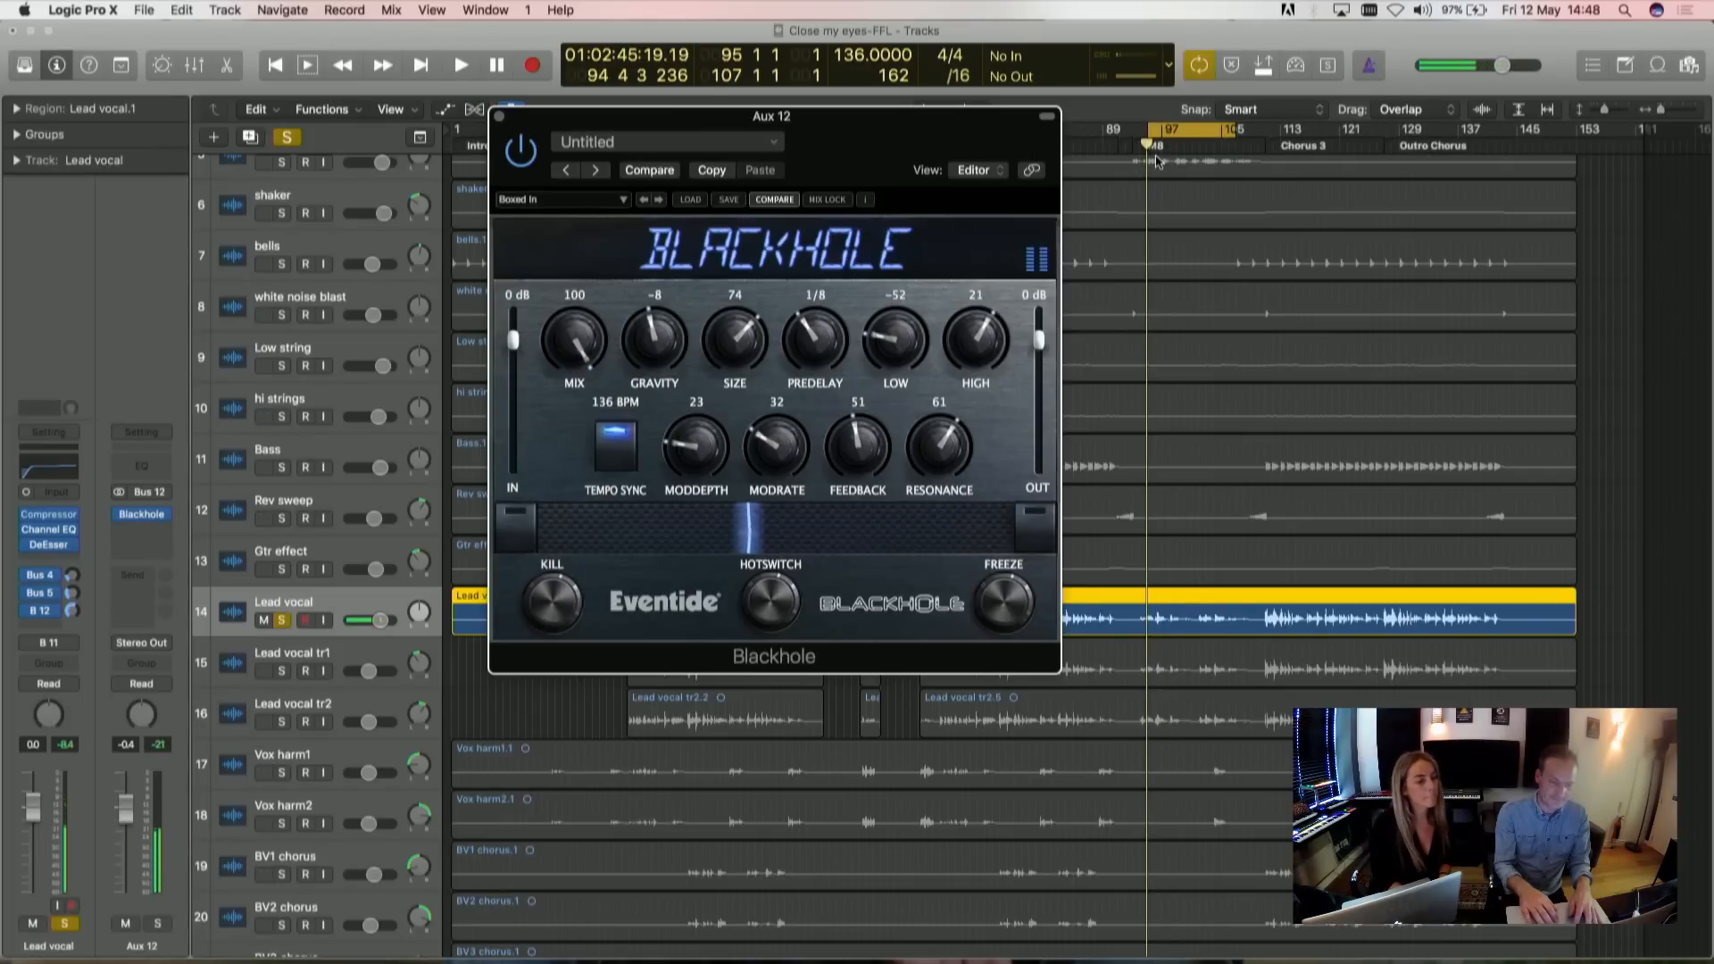
- Close the Blackhole window and unsolo the Lead vocal track
left_click(500, 116)
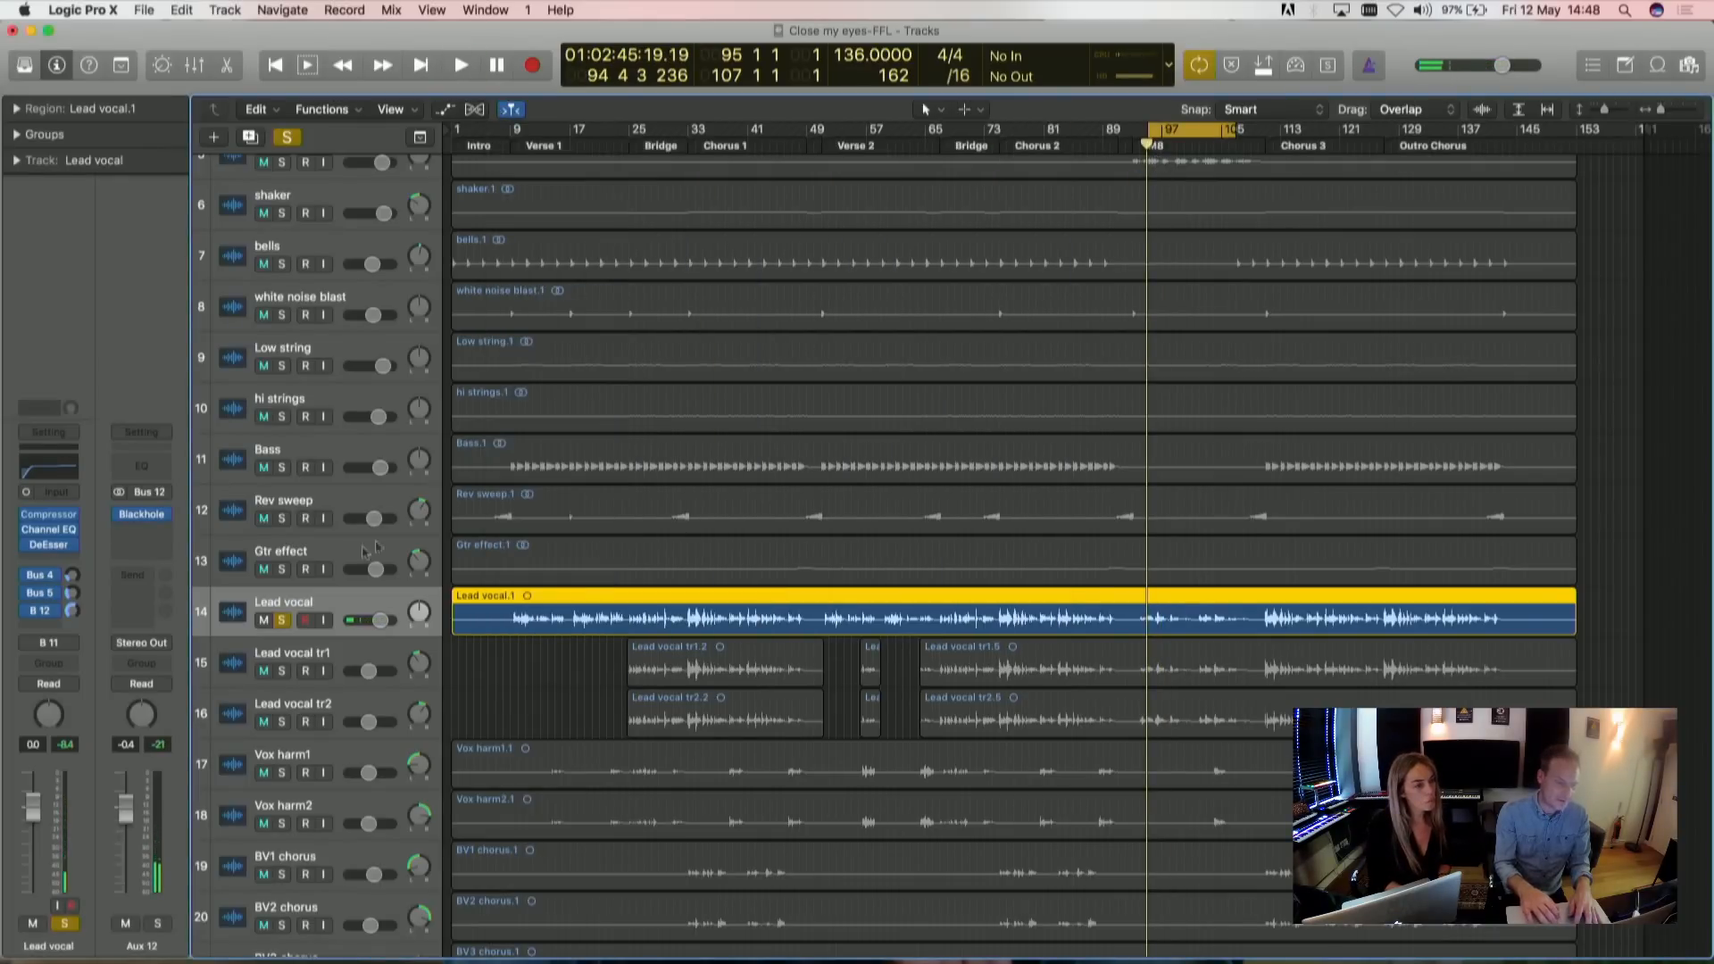
left_click(282, 620)
scroll(434, 392, "up", 5)
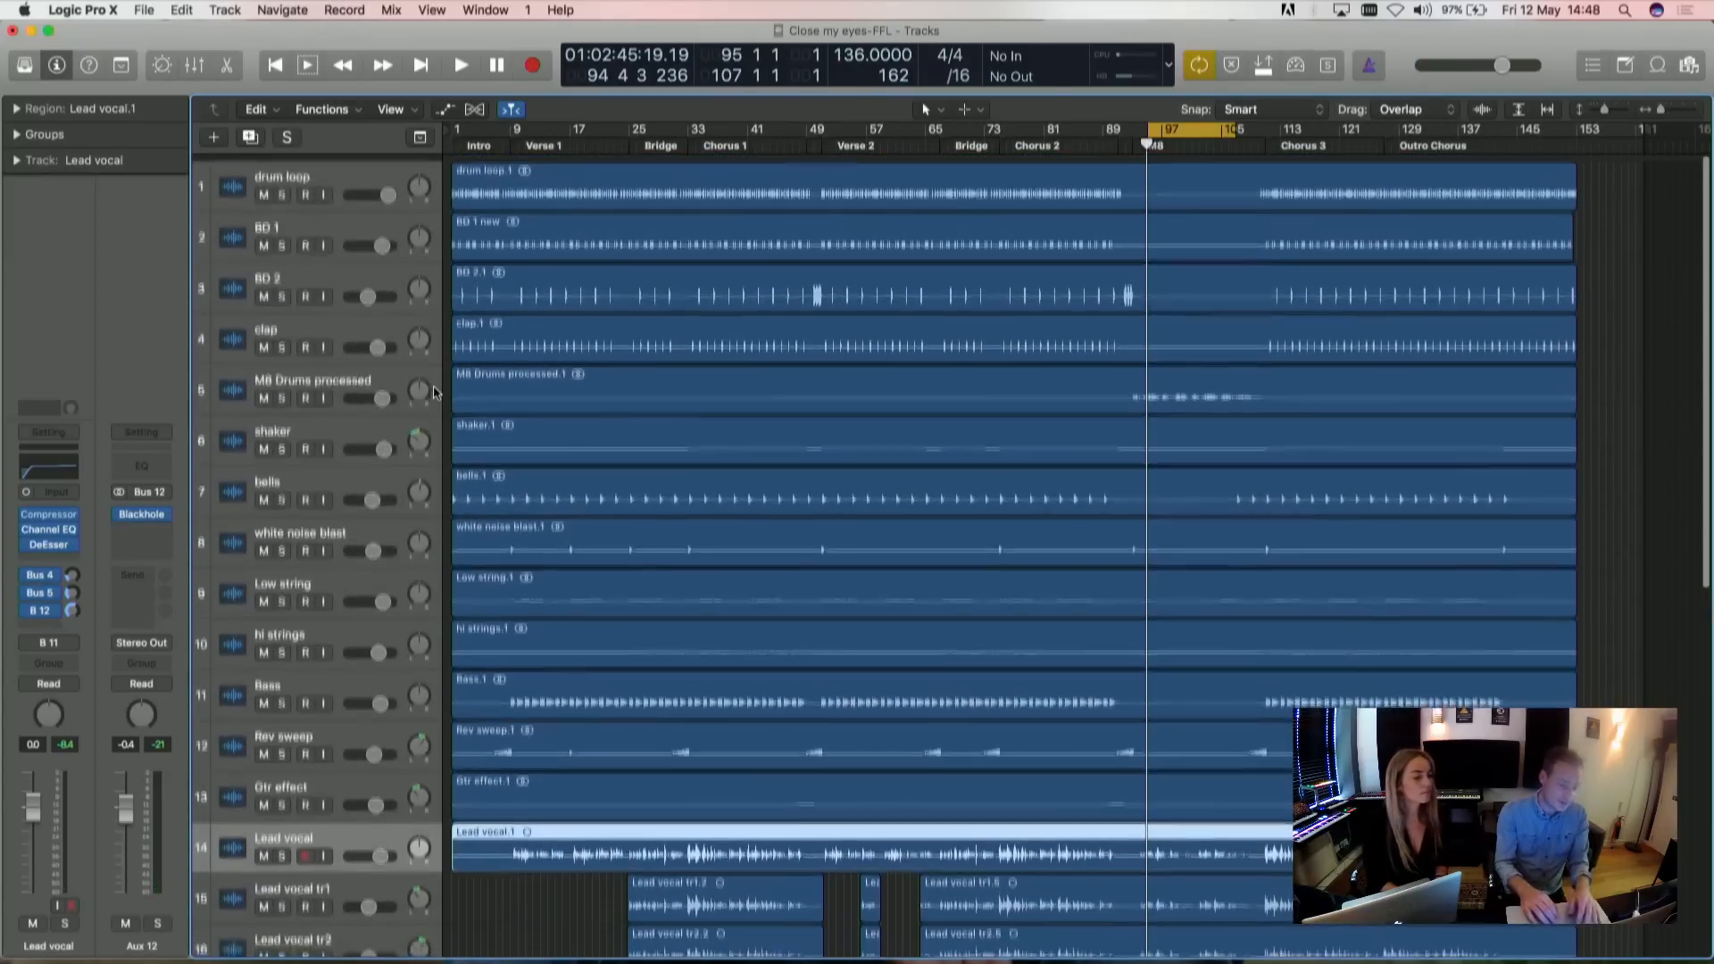
- Solo and play the M8 Drums processed track, and open its Blackhole reverb clear of the track list
left_click(280, 392)
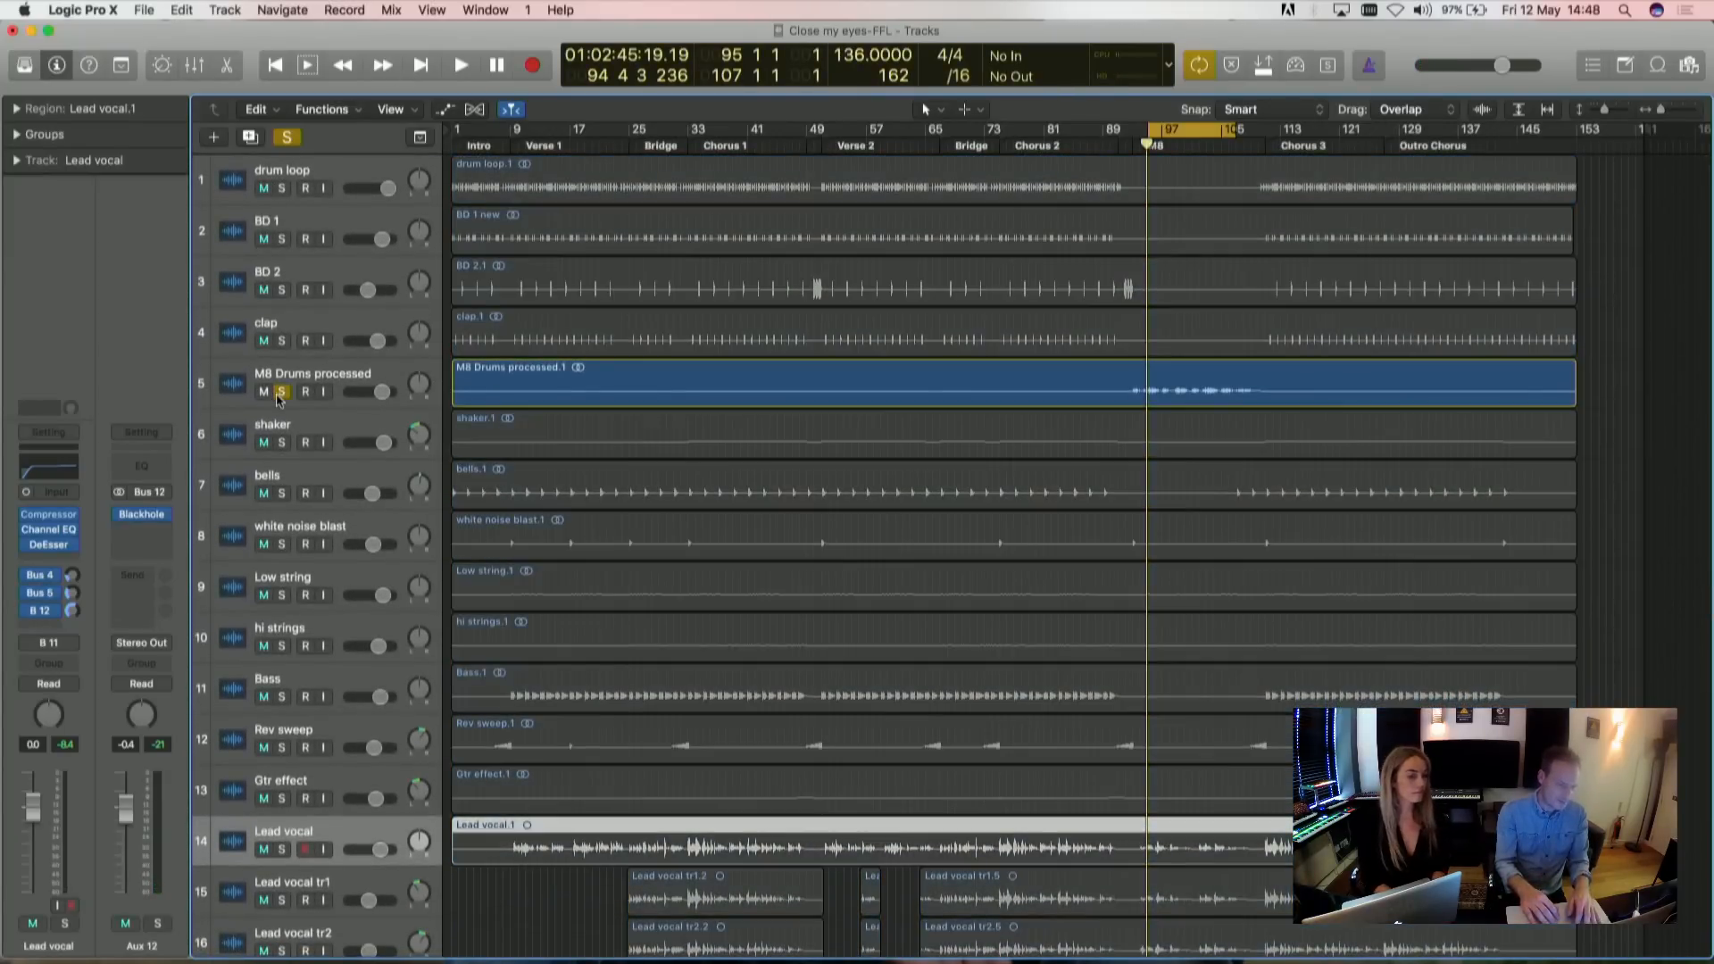
key("space")
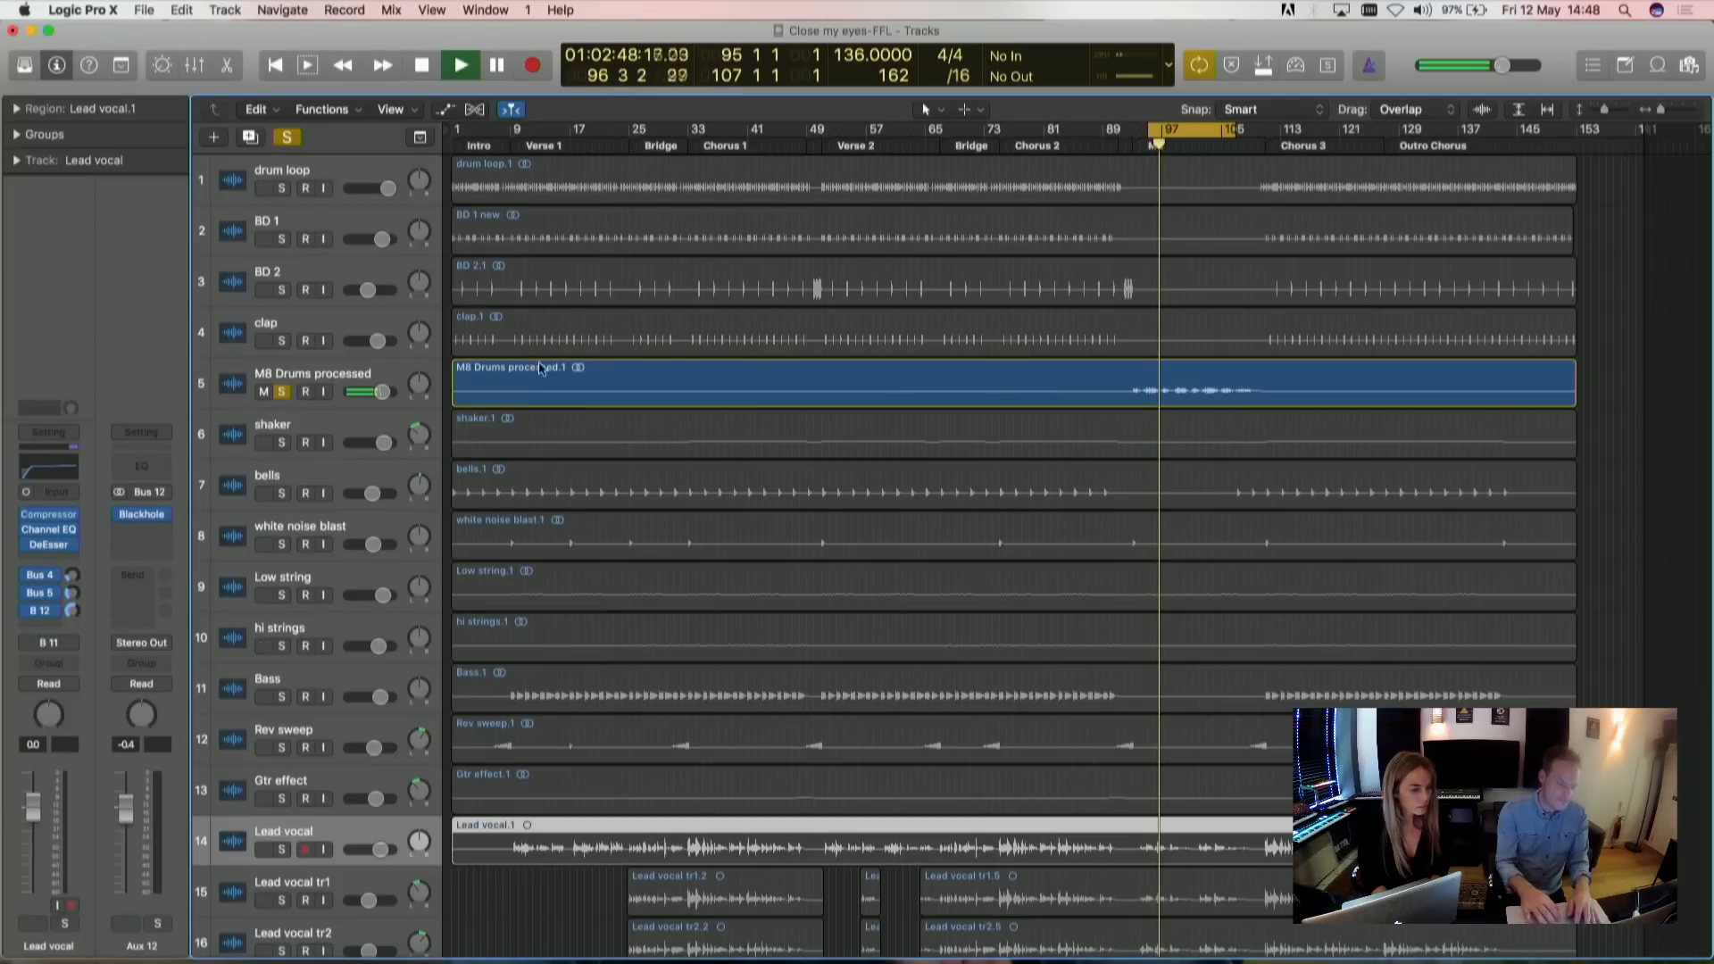
left_click(375, 377)
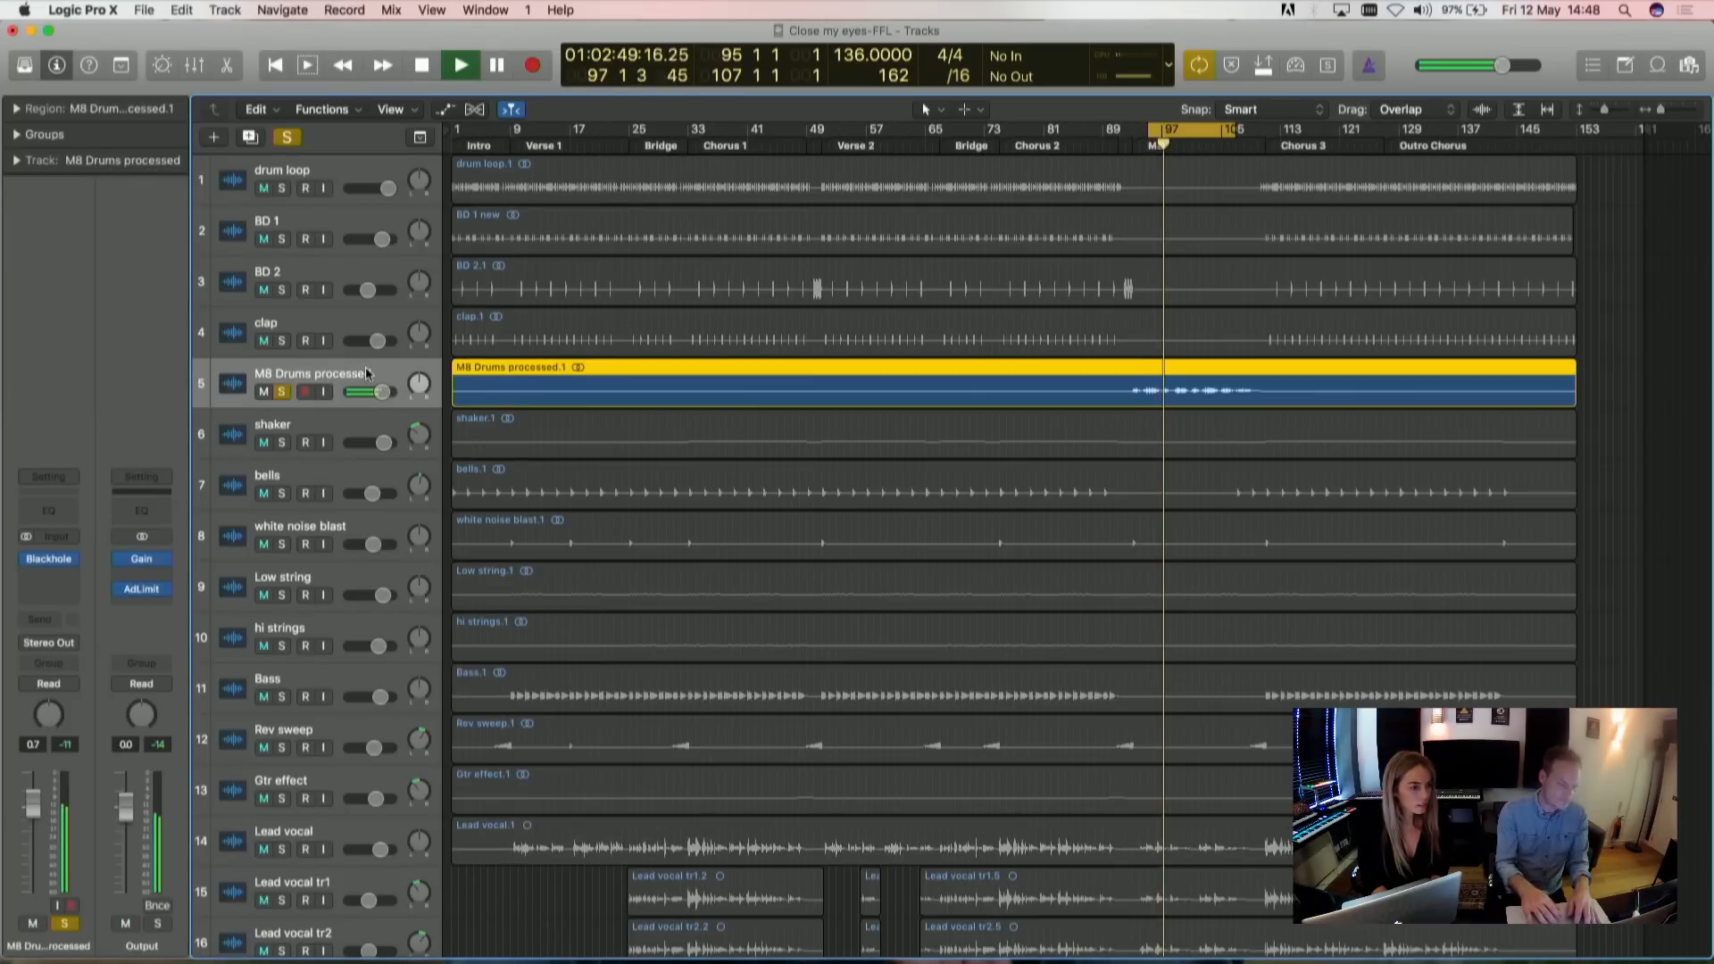
left_click(49, 559)
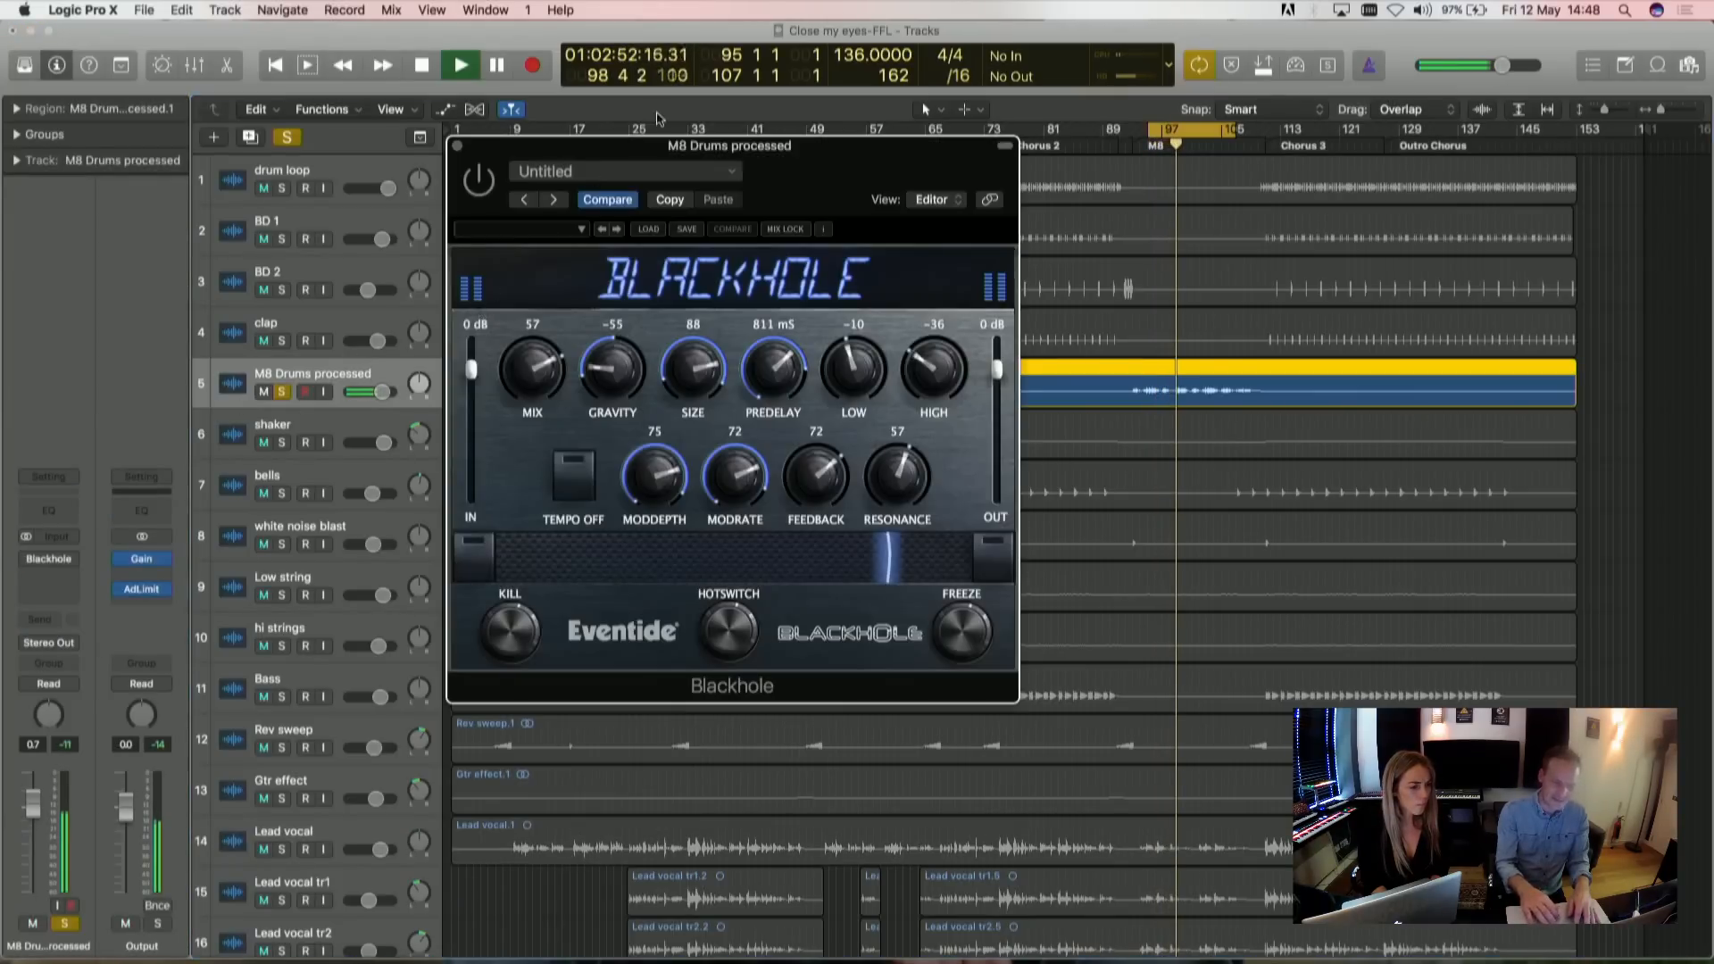
left_click_drag(658, 147, 836, 151)
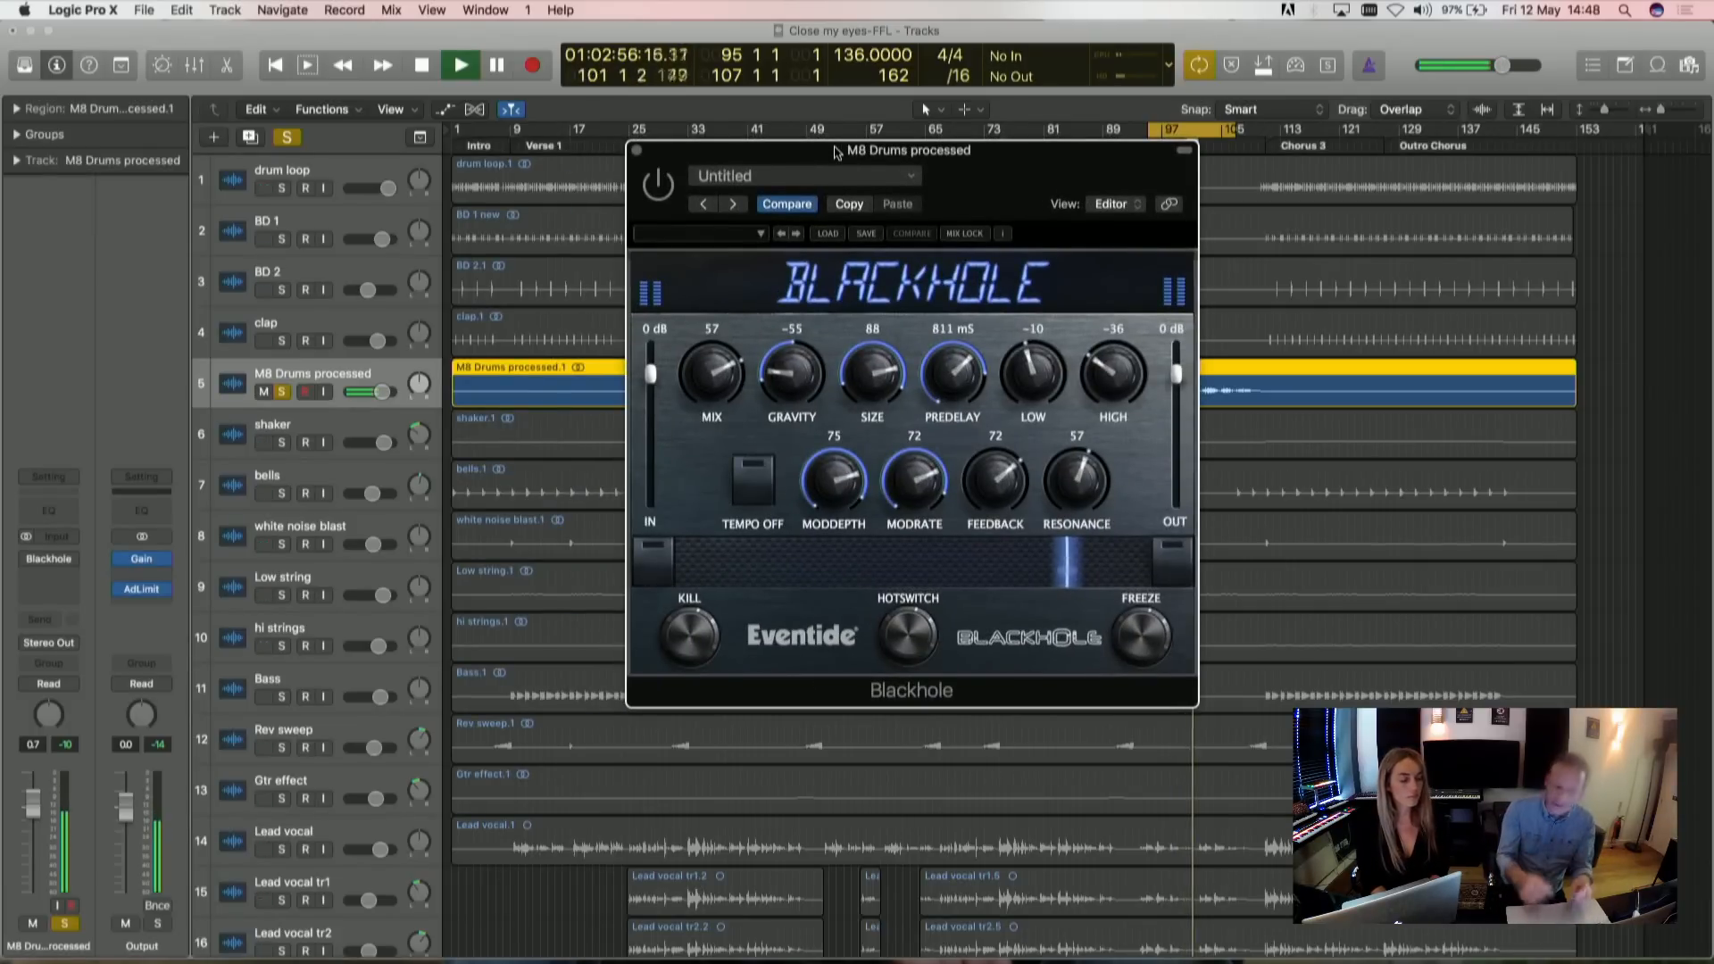
- Enable Blackhole on the M8 drums and move its ribbon to Gravity -44, Size 72 and Predelay 444 ms
left_click(658, 186)
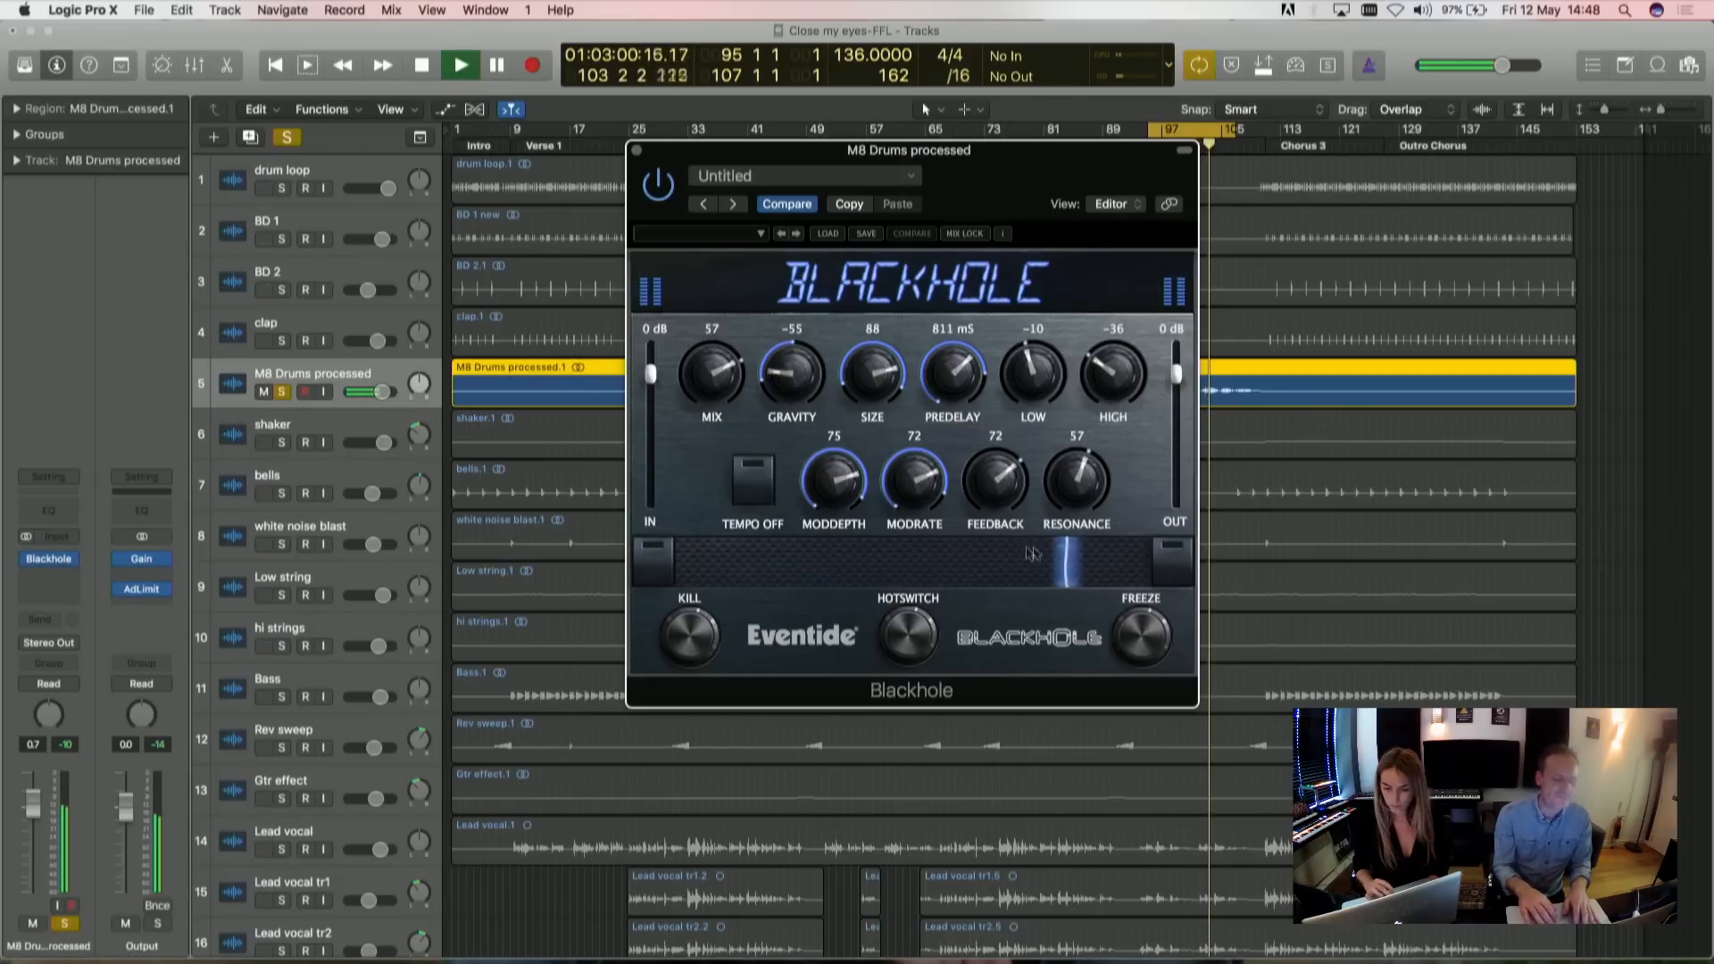
left_click_drag(1069, 562, 989, 562)
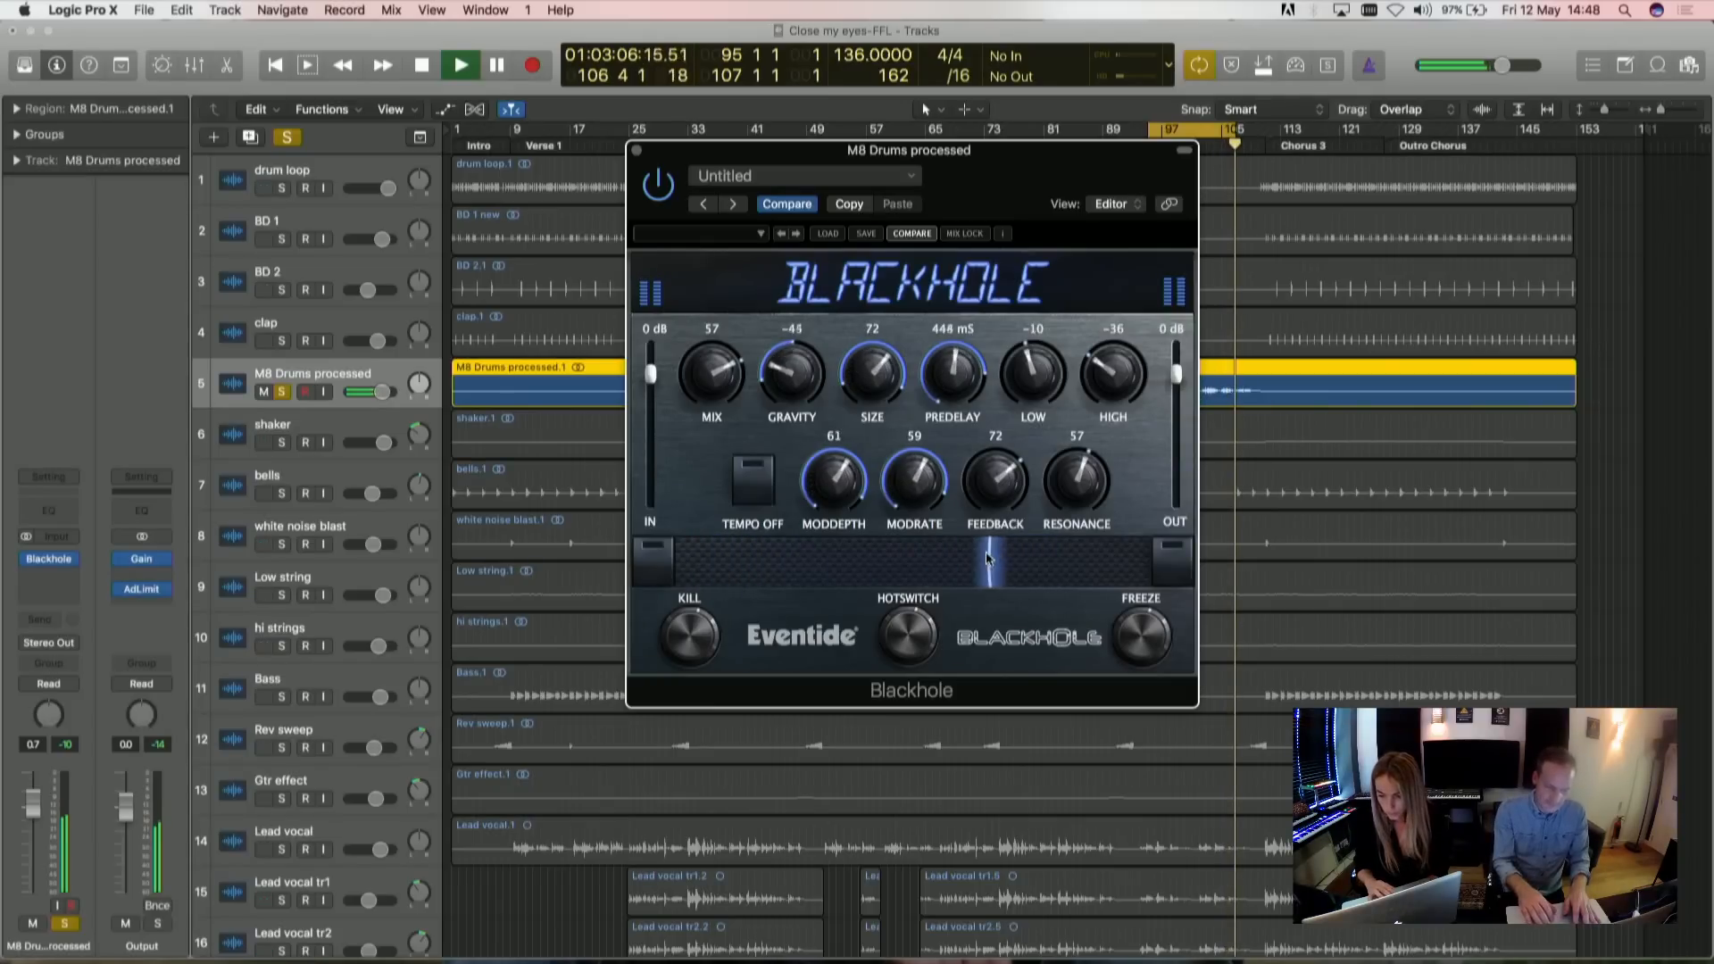
- Play the full mix without cycling from just before M8, moving the drums' Blackhole ribbon to Gravity -58, Size 91 and Predelay 892 ms
left_click(283, 393)
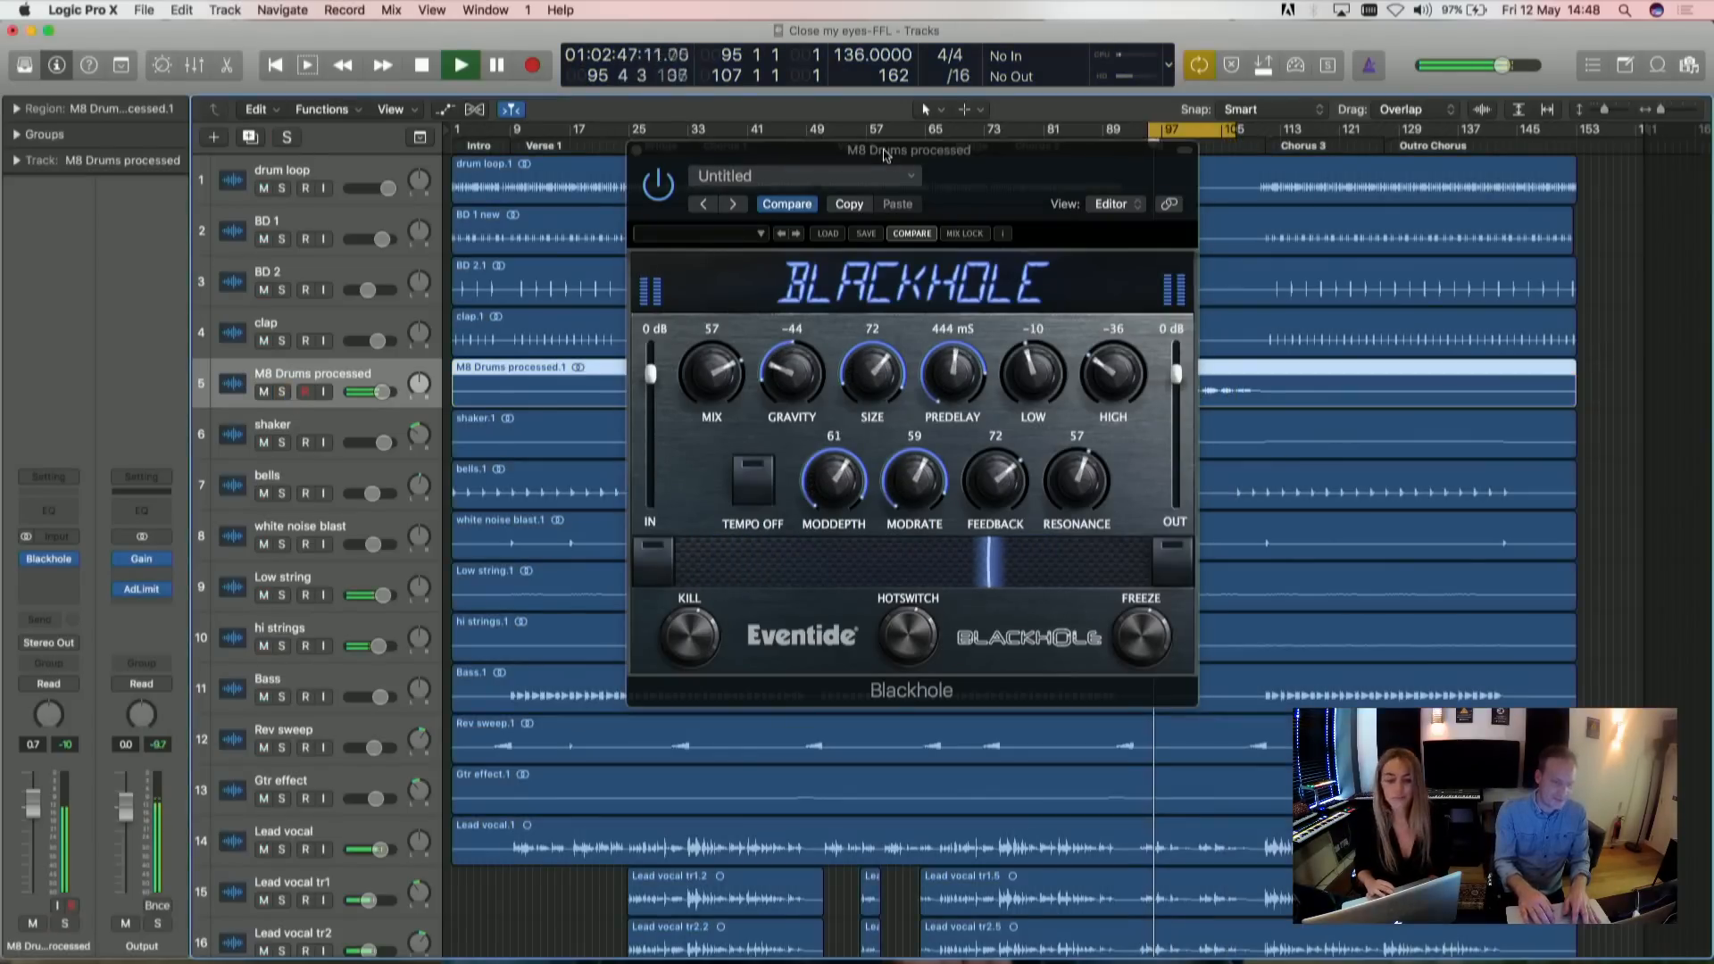
left_click_drag(886, 155, 872, 284)
left_click(1103, 147)
left_click(1189, 130)
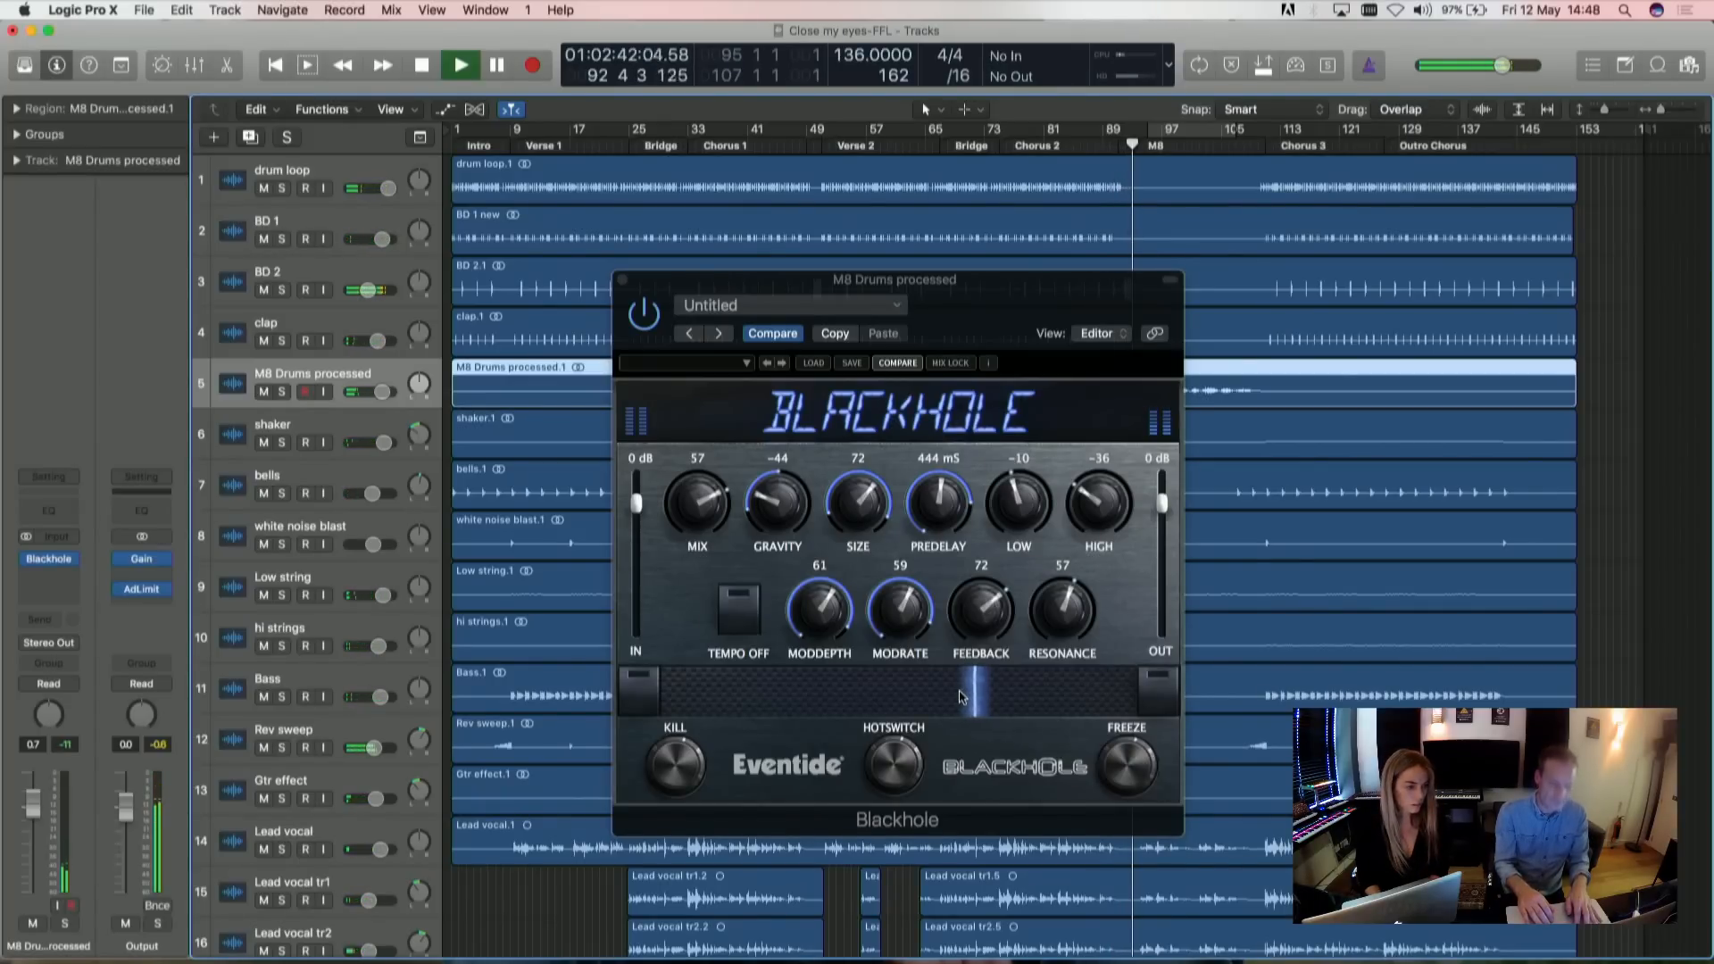
left_click_drag(961, 696, 1068, 688)
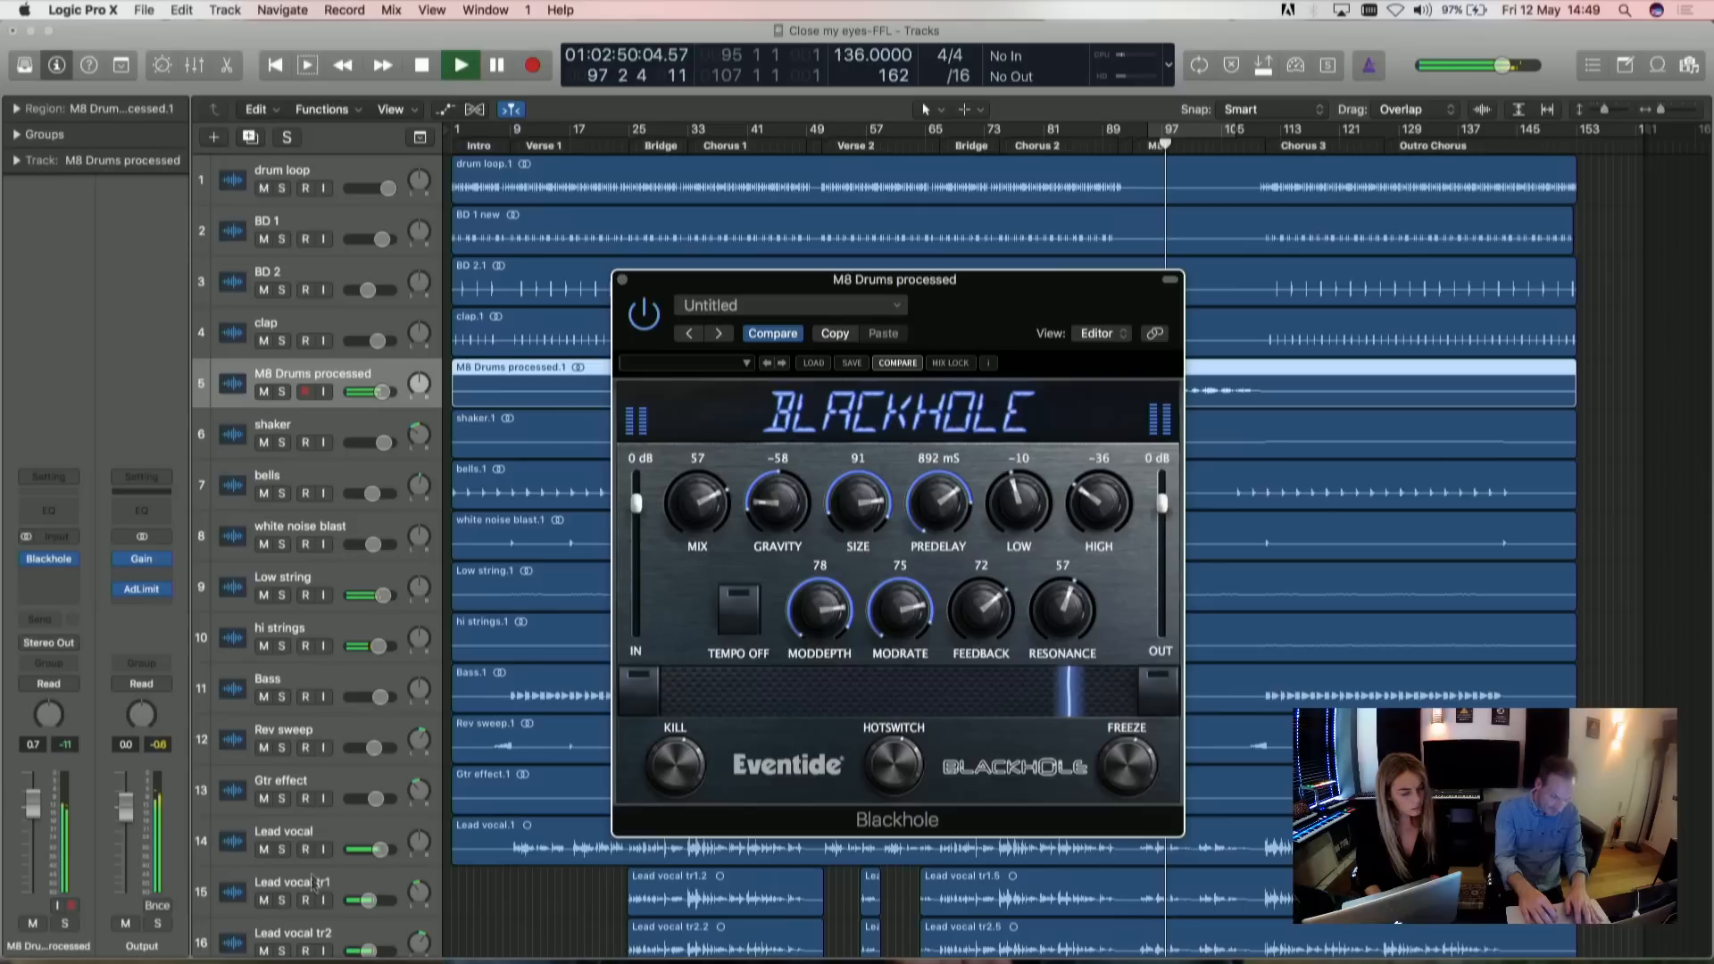
- Open the Blackhole on the lead vocal's Bus 12 aux and move its ribbon towards the upper end
left_click(306, 833)
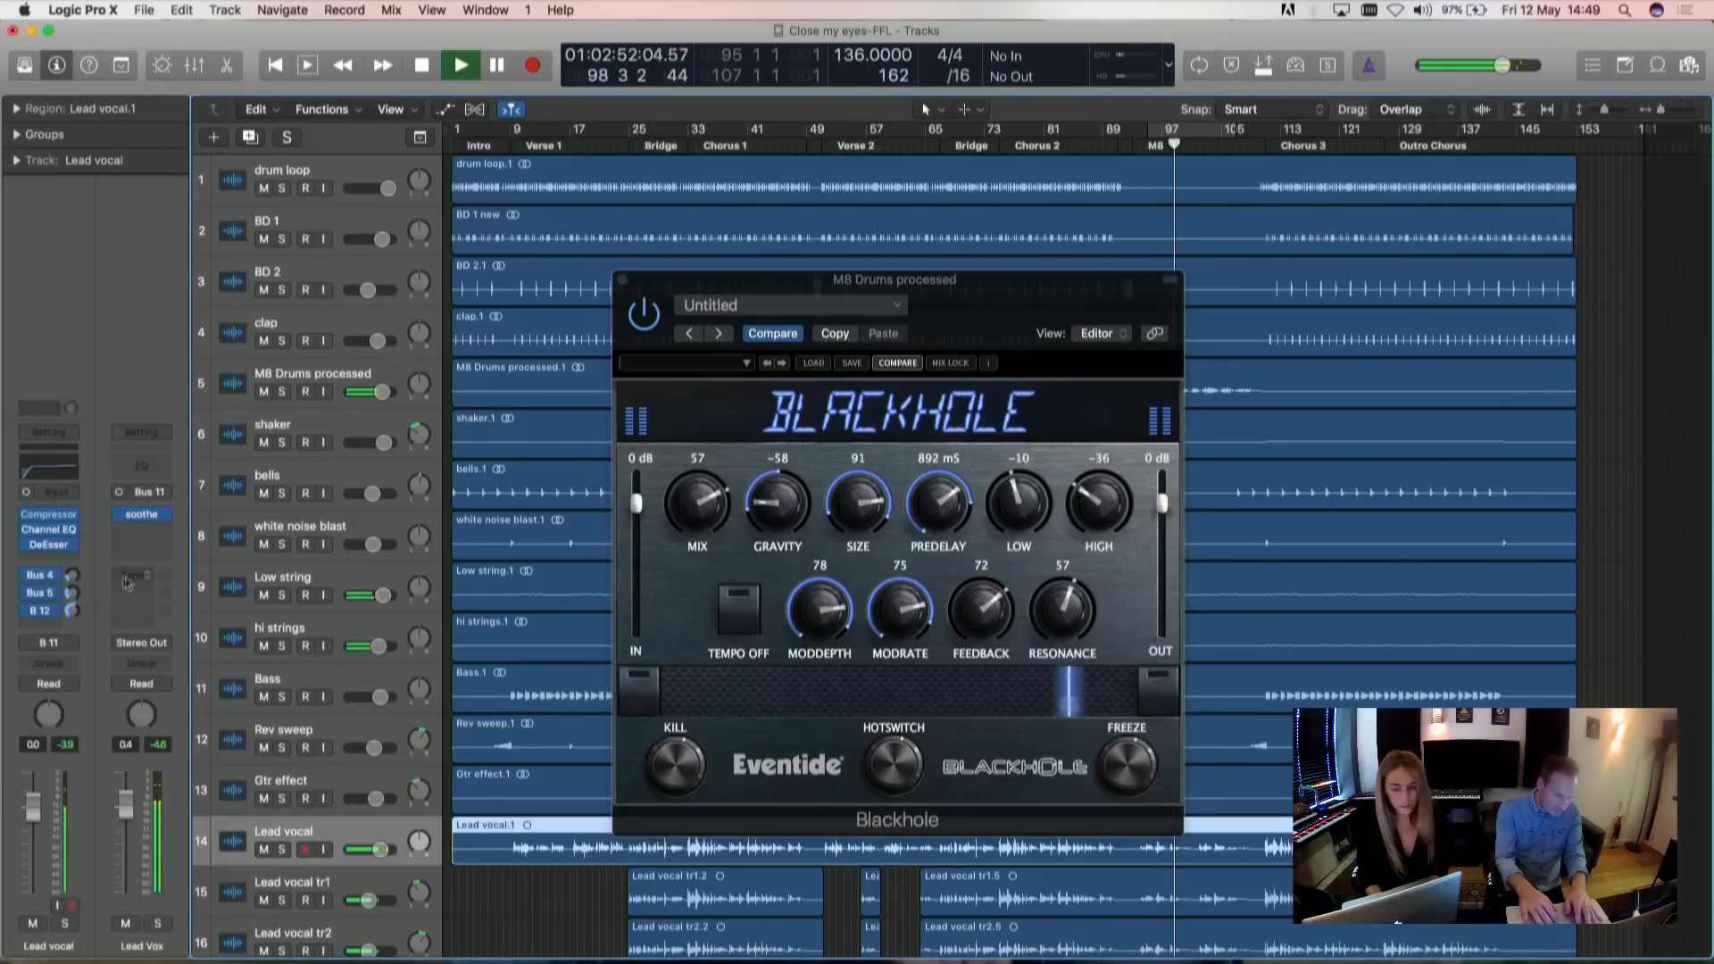
left_click(37, 613)
left_click(141, 515)
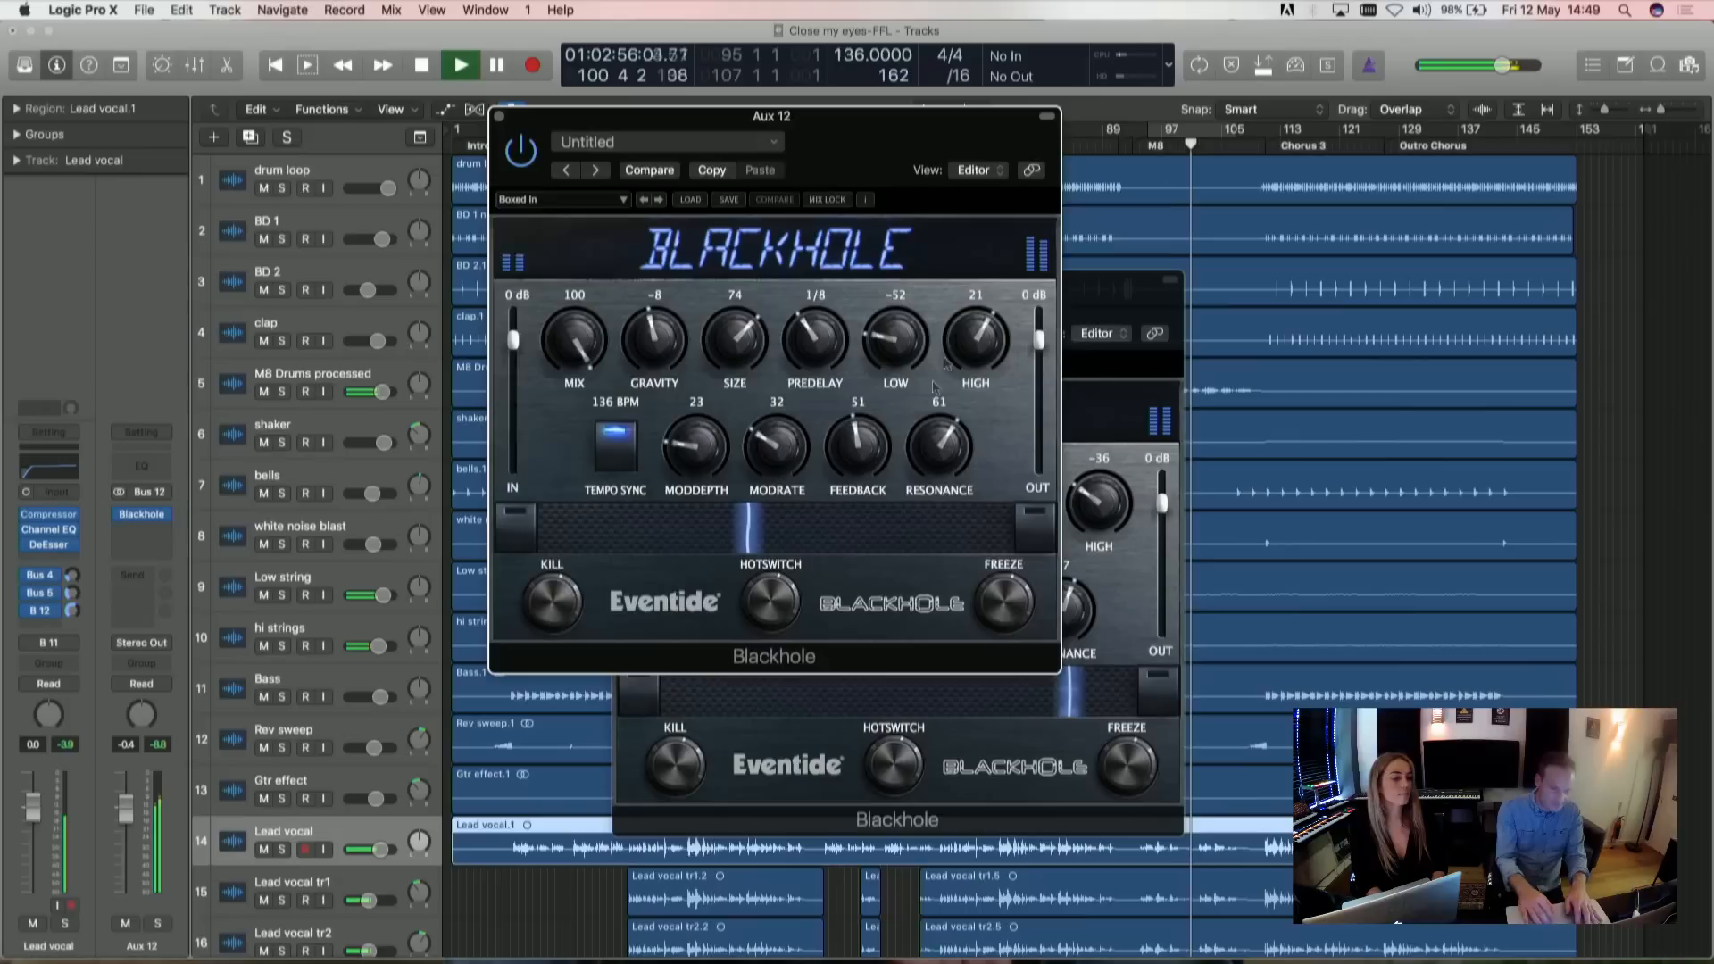
left_click(935, 528)
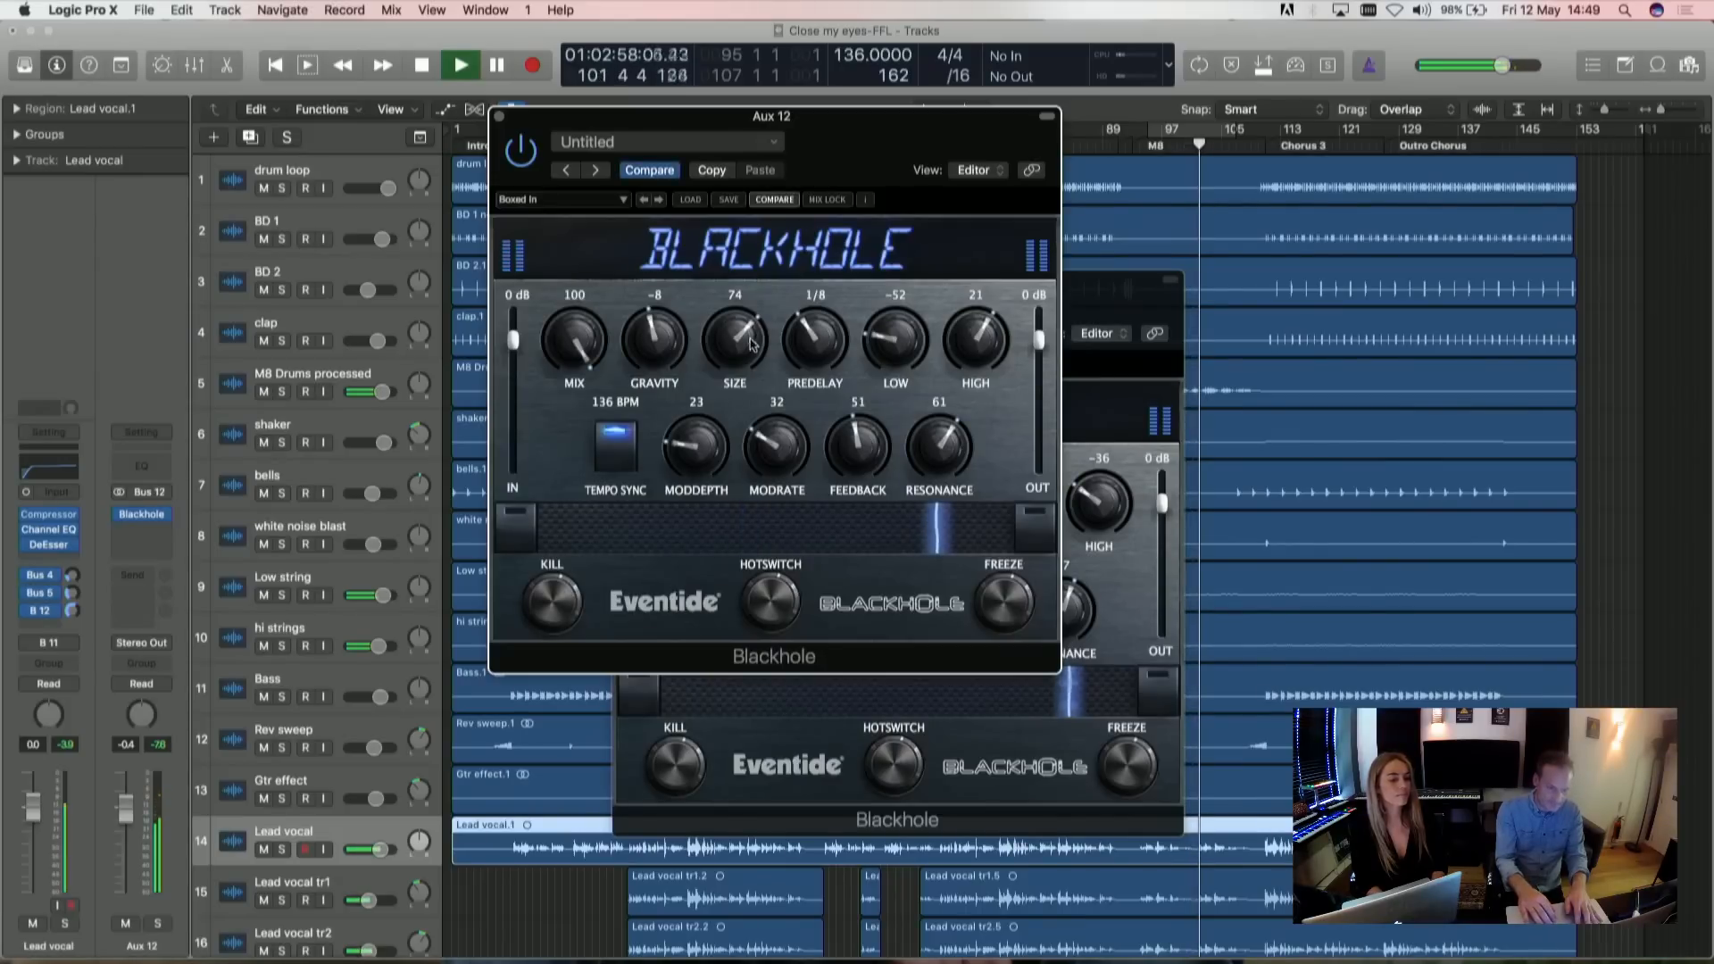
- Set the vocal Blackhole's Gravity to -56, Size to 107 and Predelay to 1/4 while the mix plays
left_click_drag(742, 339, 650, 397)
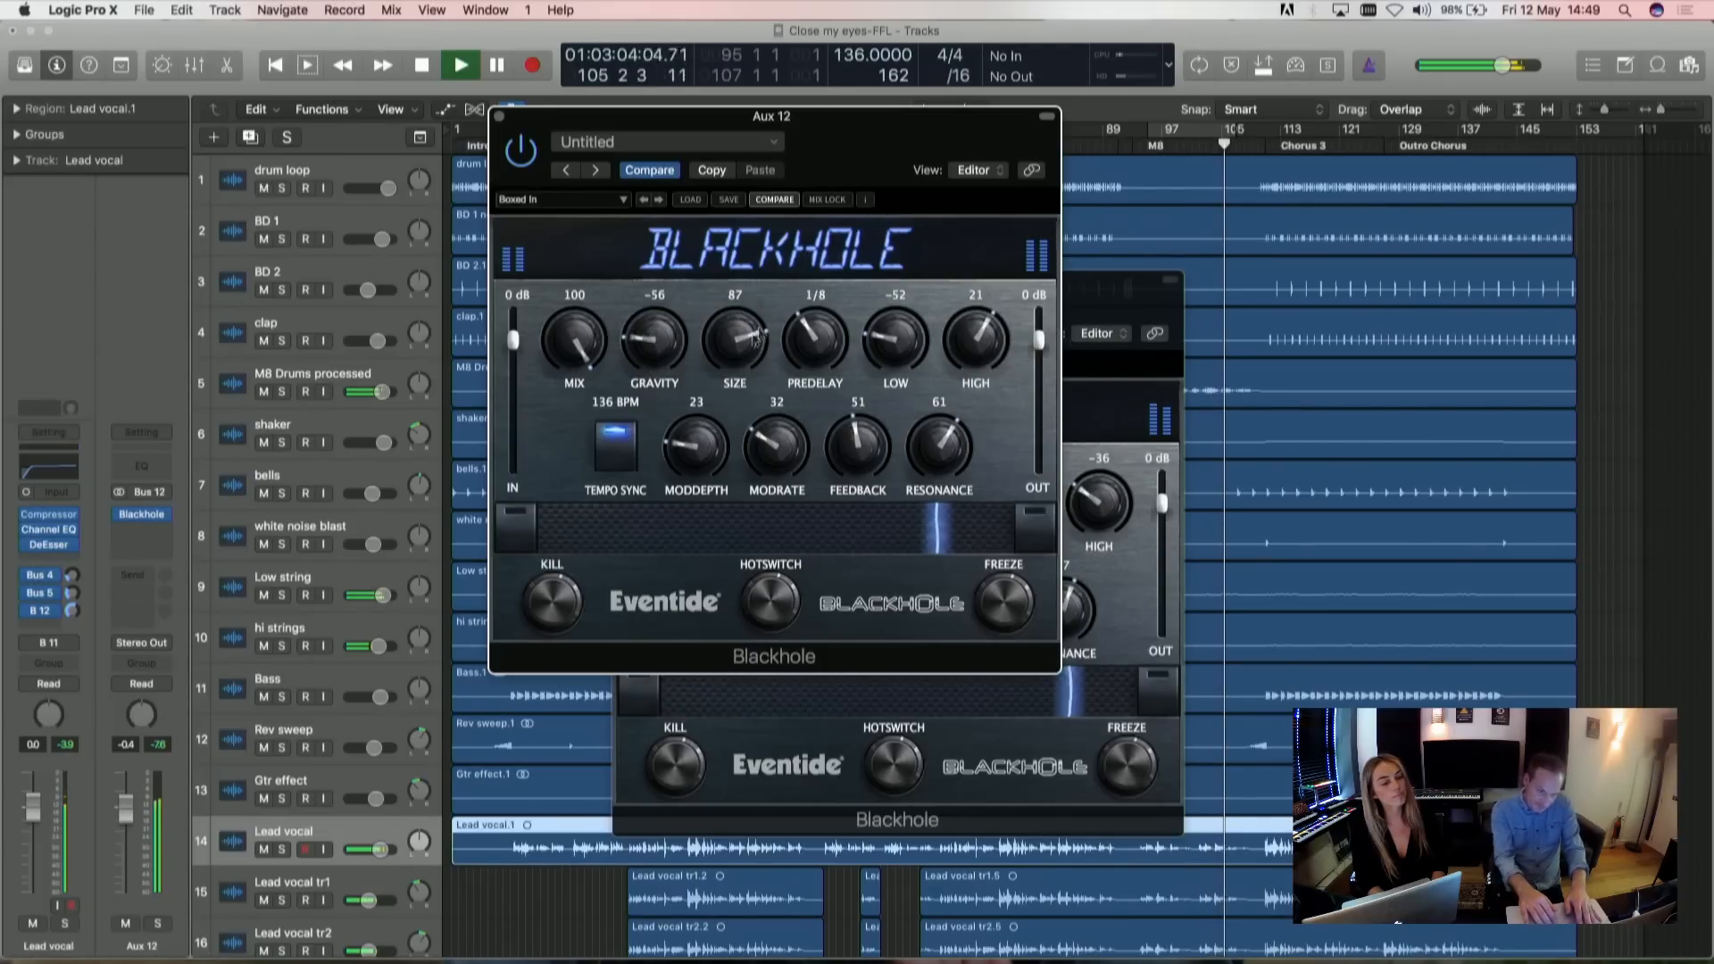
left_click_drag(758, 332, 749, 291)
left_click_drag(823, 349, 819, 328)
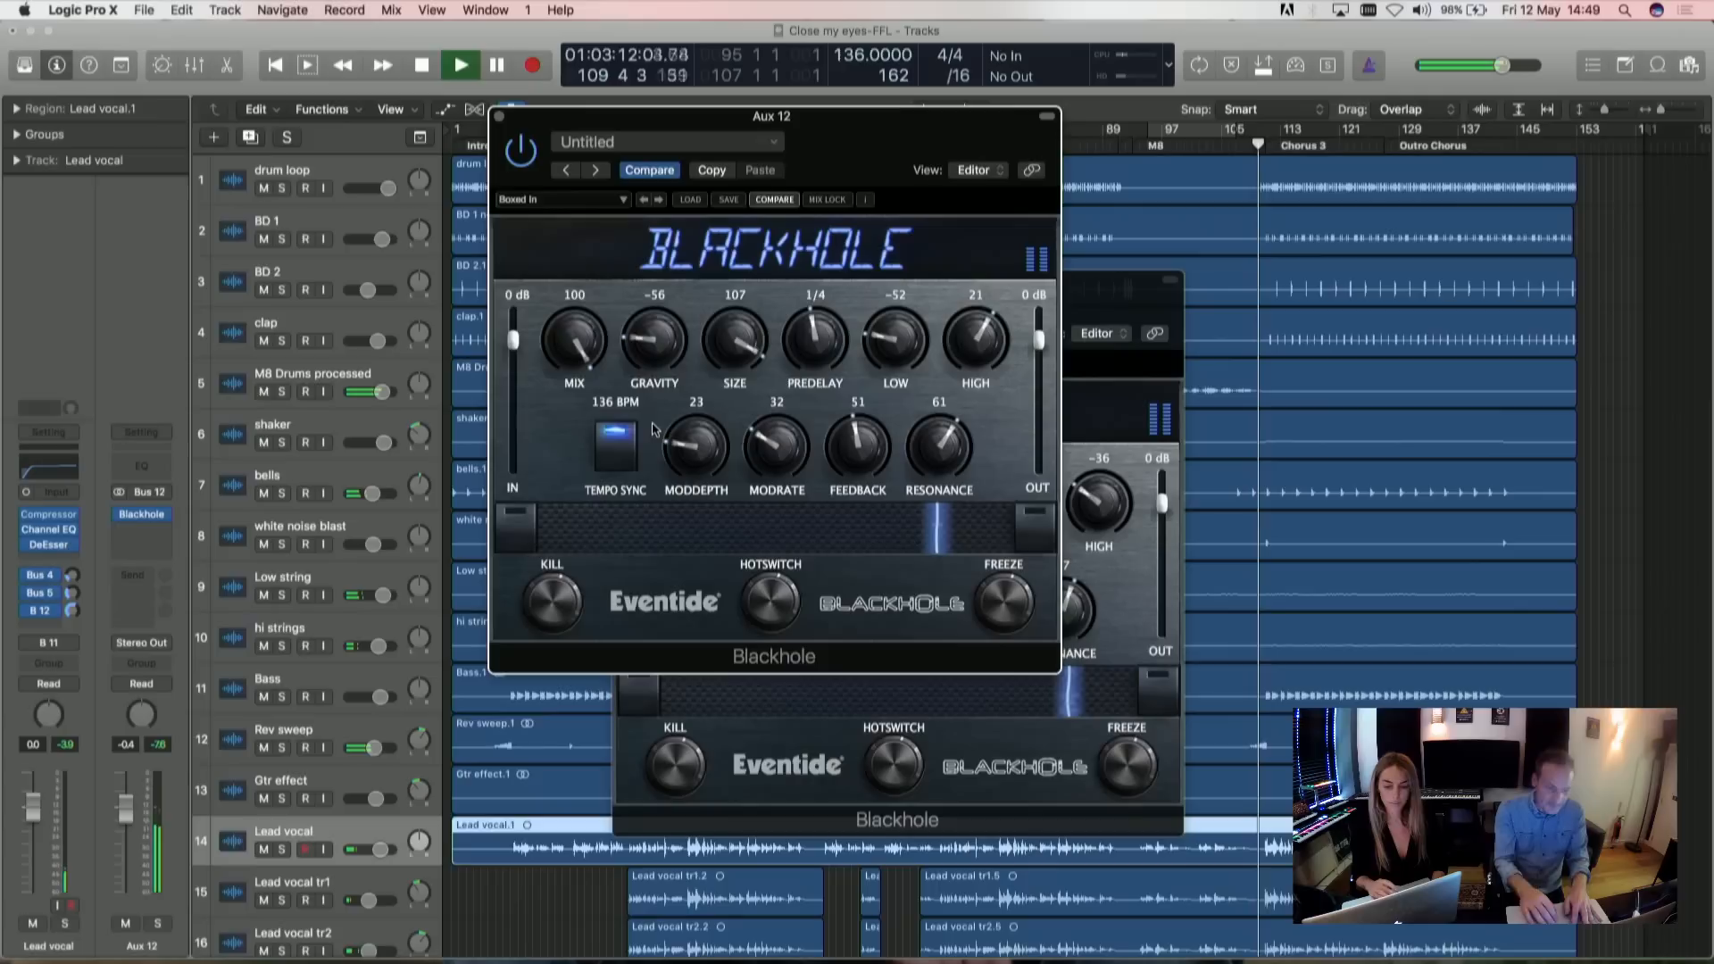
- Stop playback and close both Blackhole windows
key("space")
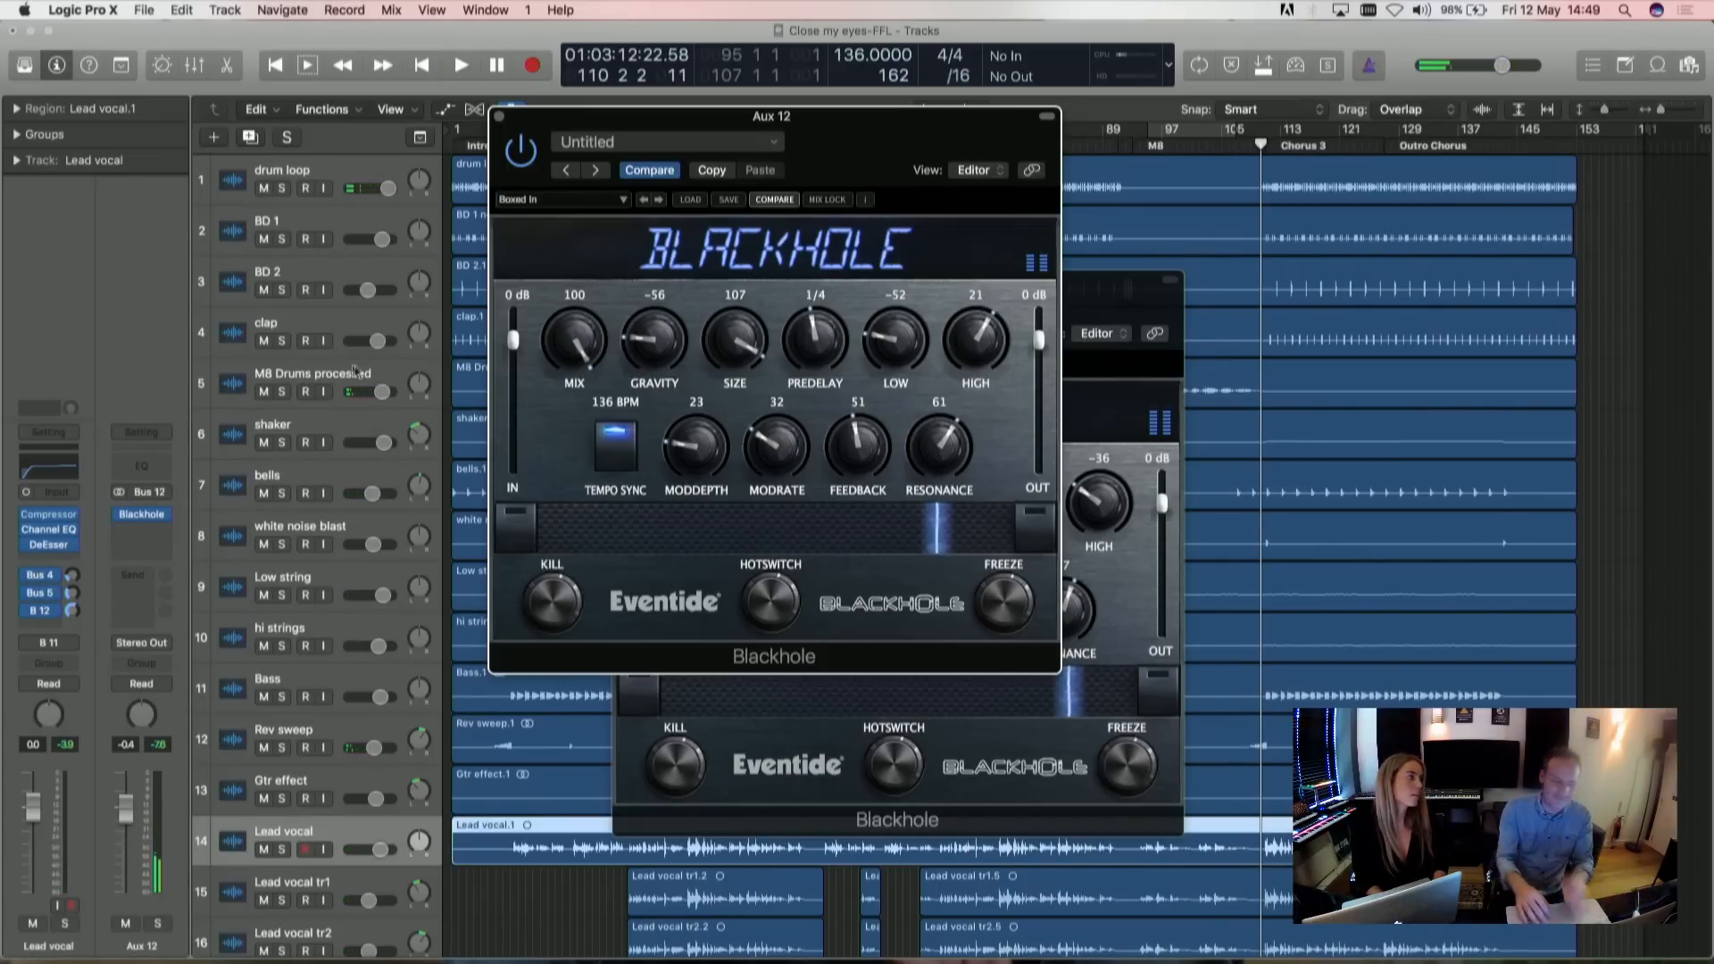
left_click(501, 117)
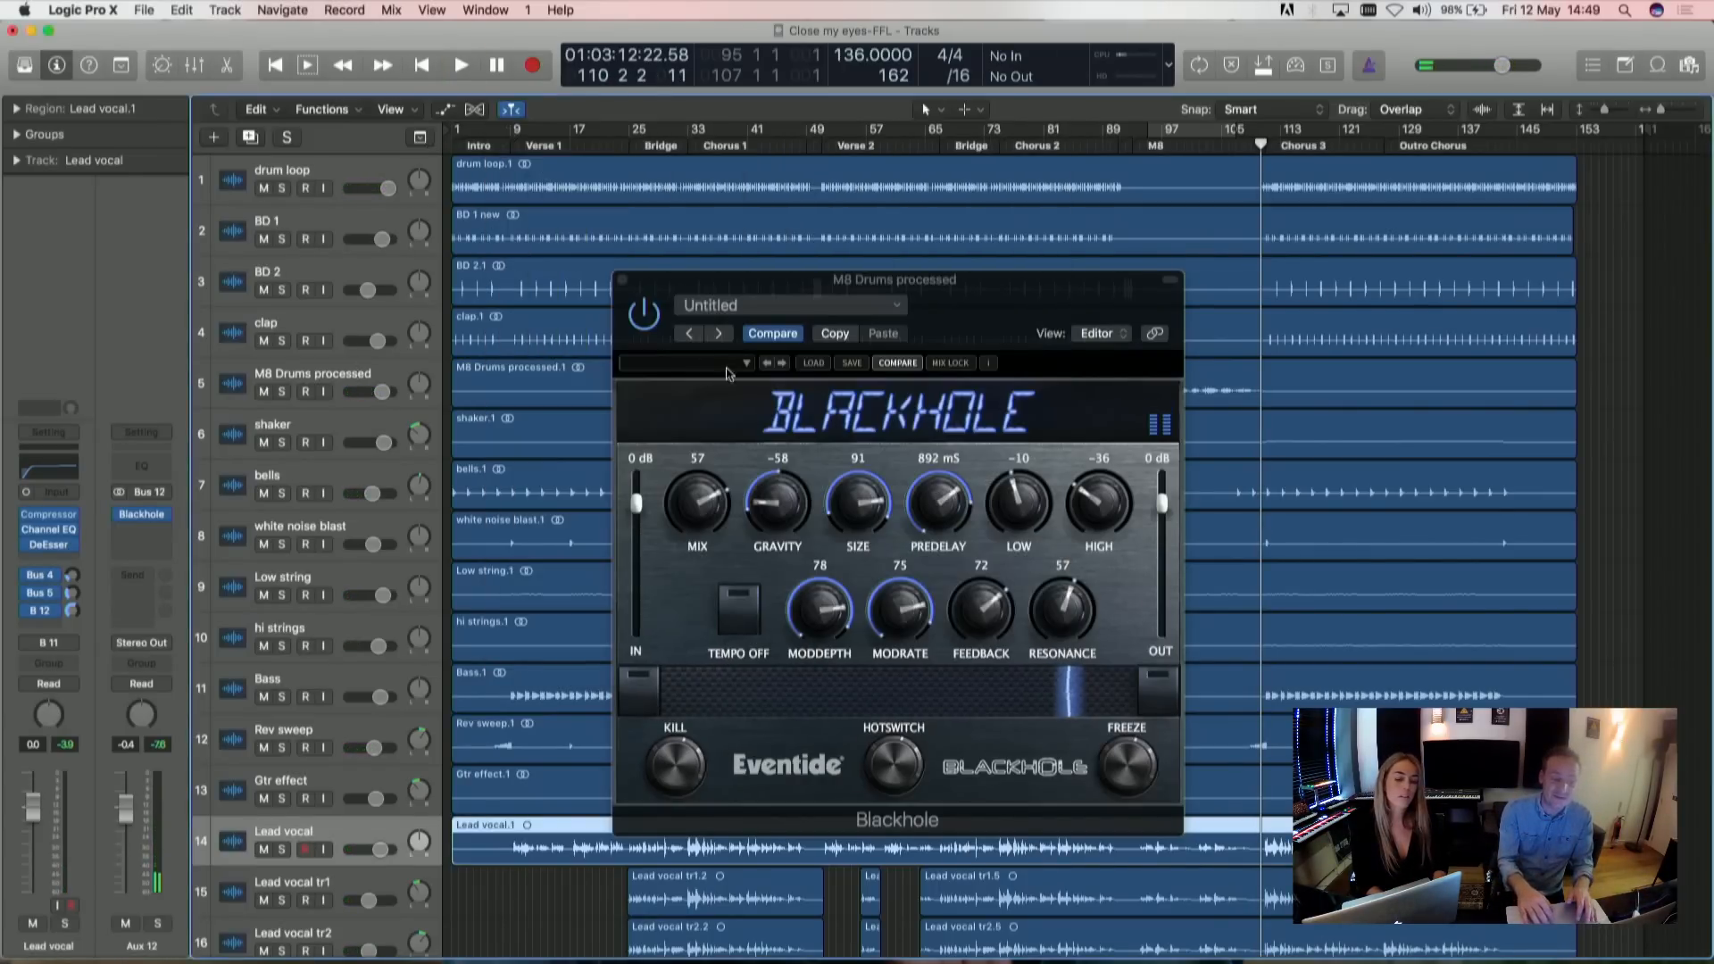
left_click(623, 282)
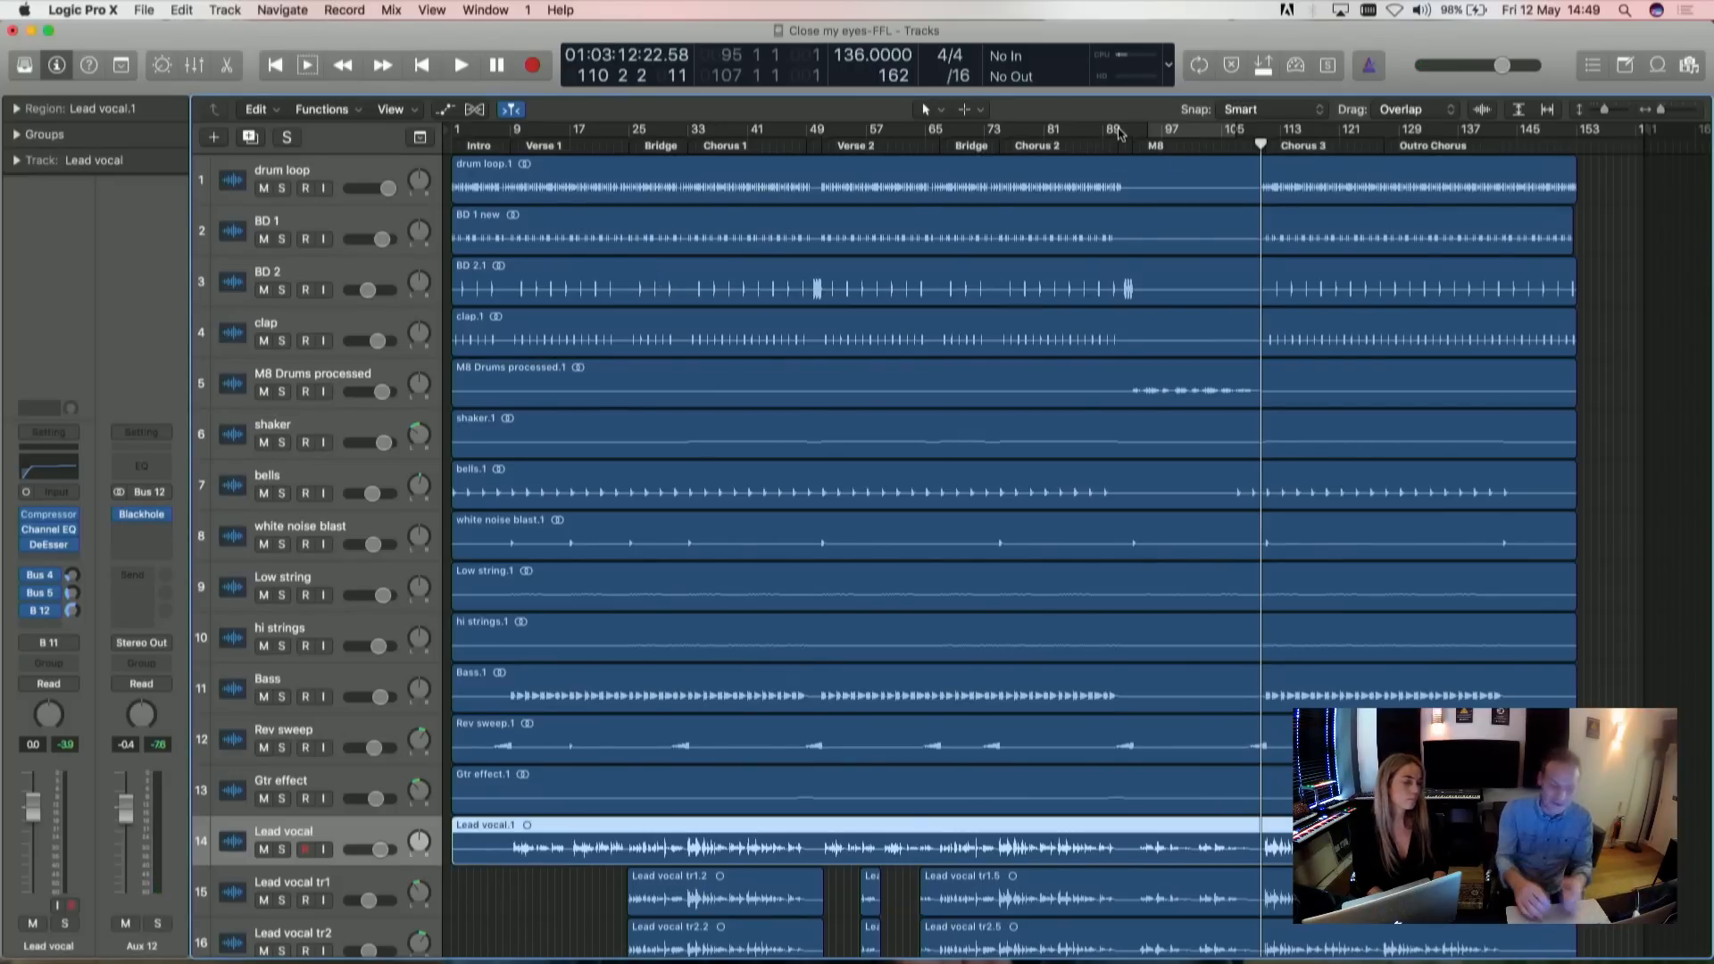
- Minimise the Close my eyes project, restore the minimised piano project and enlarge its window to fill the screen
key("super+m")
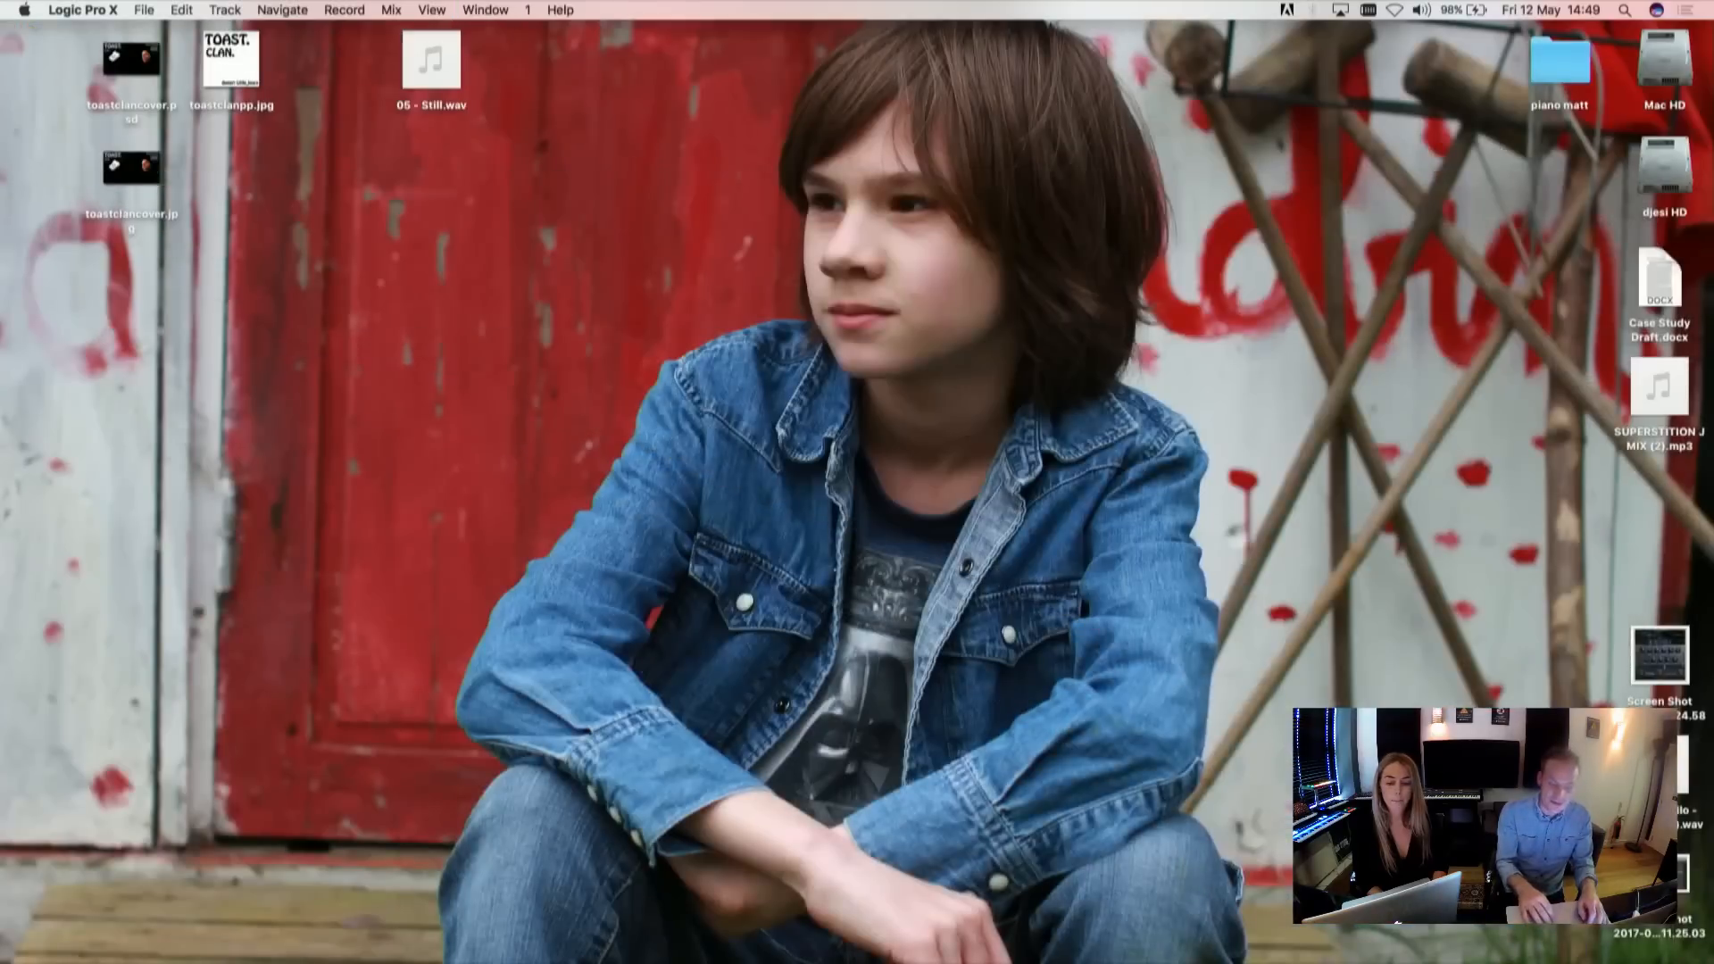
mouse_move(1538, 956)
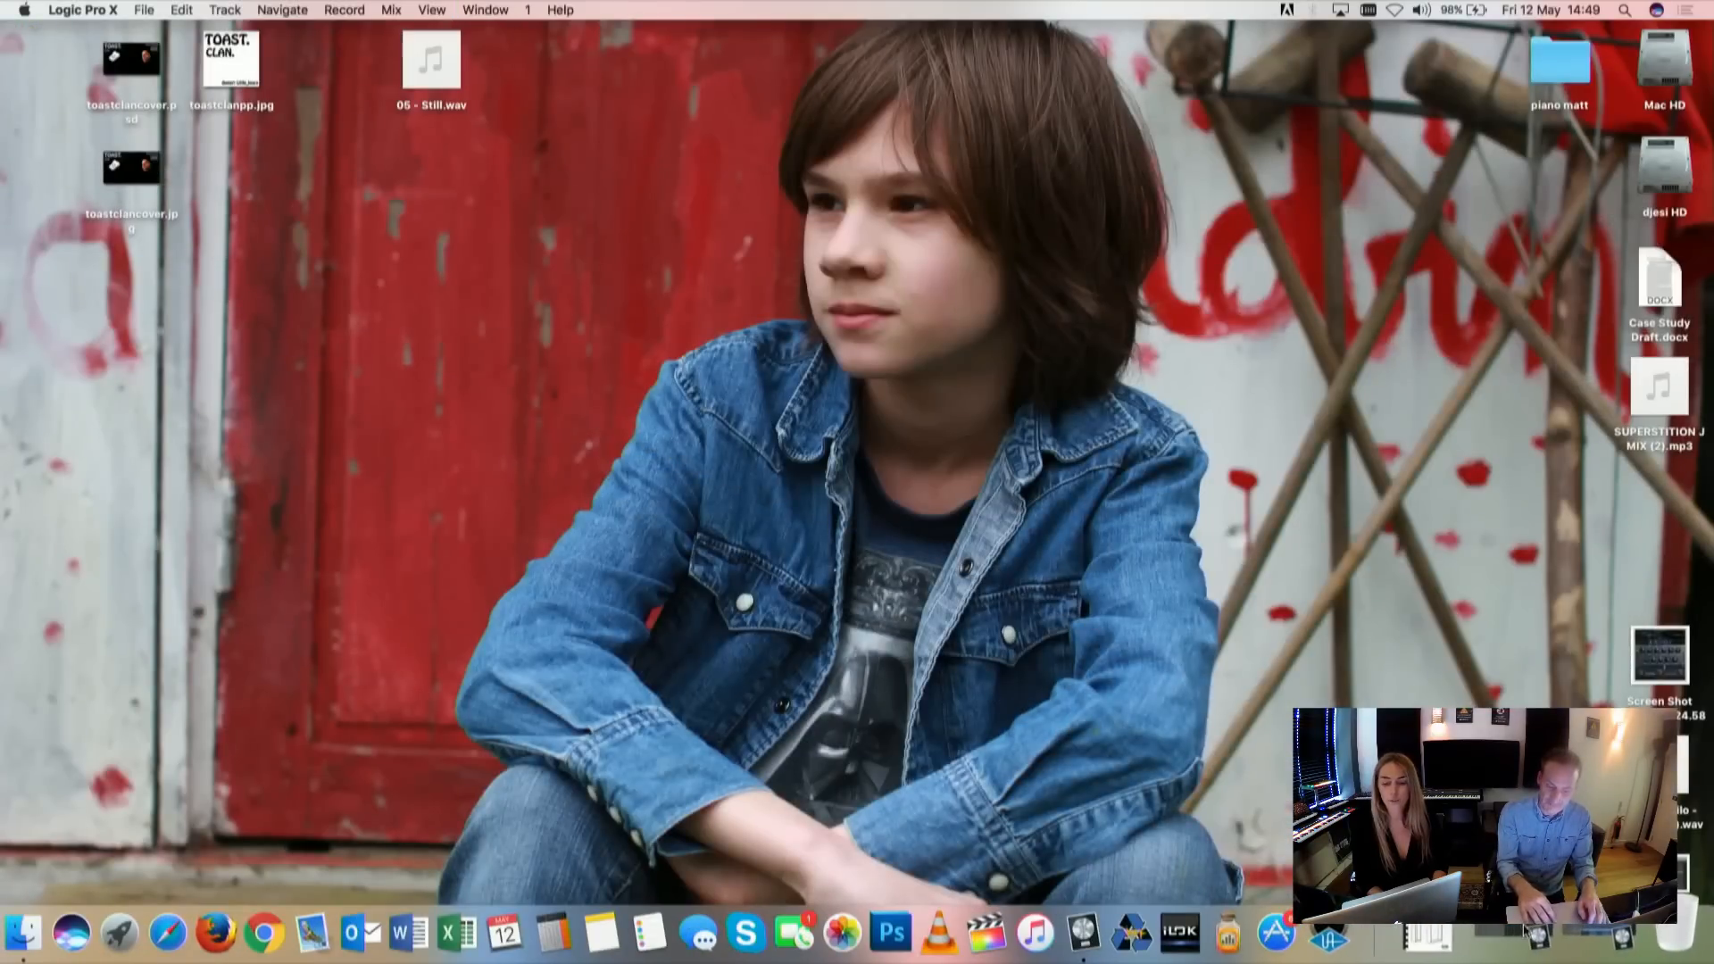
left_click(1531, 944)
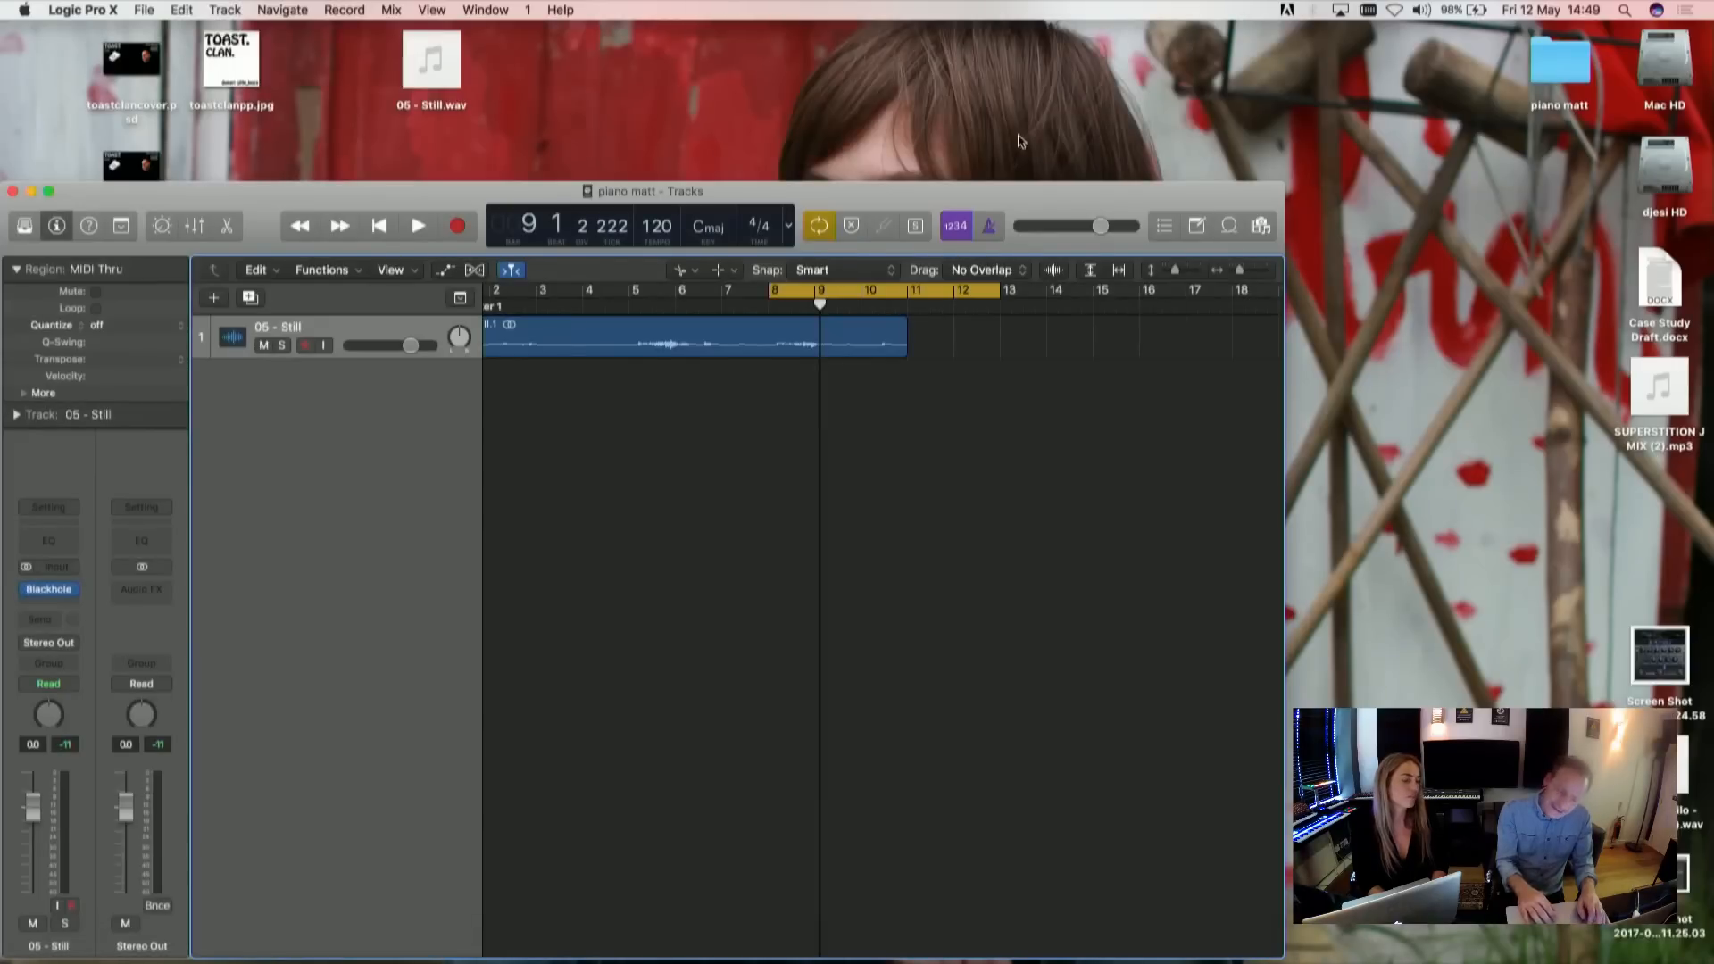
left_click_drag(991, 190, 991, 166)
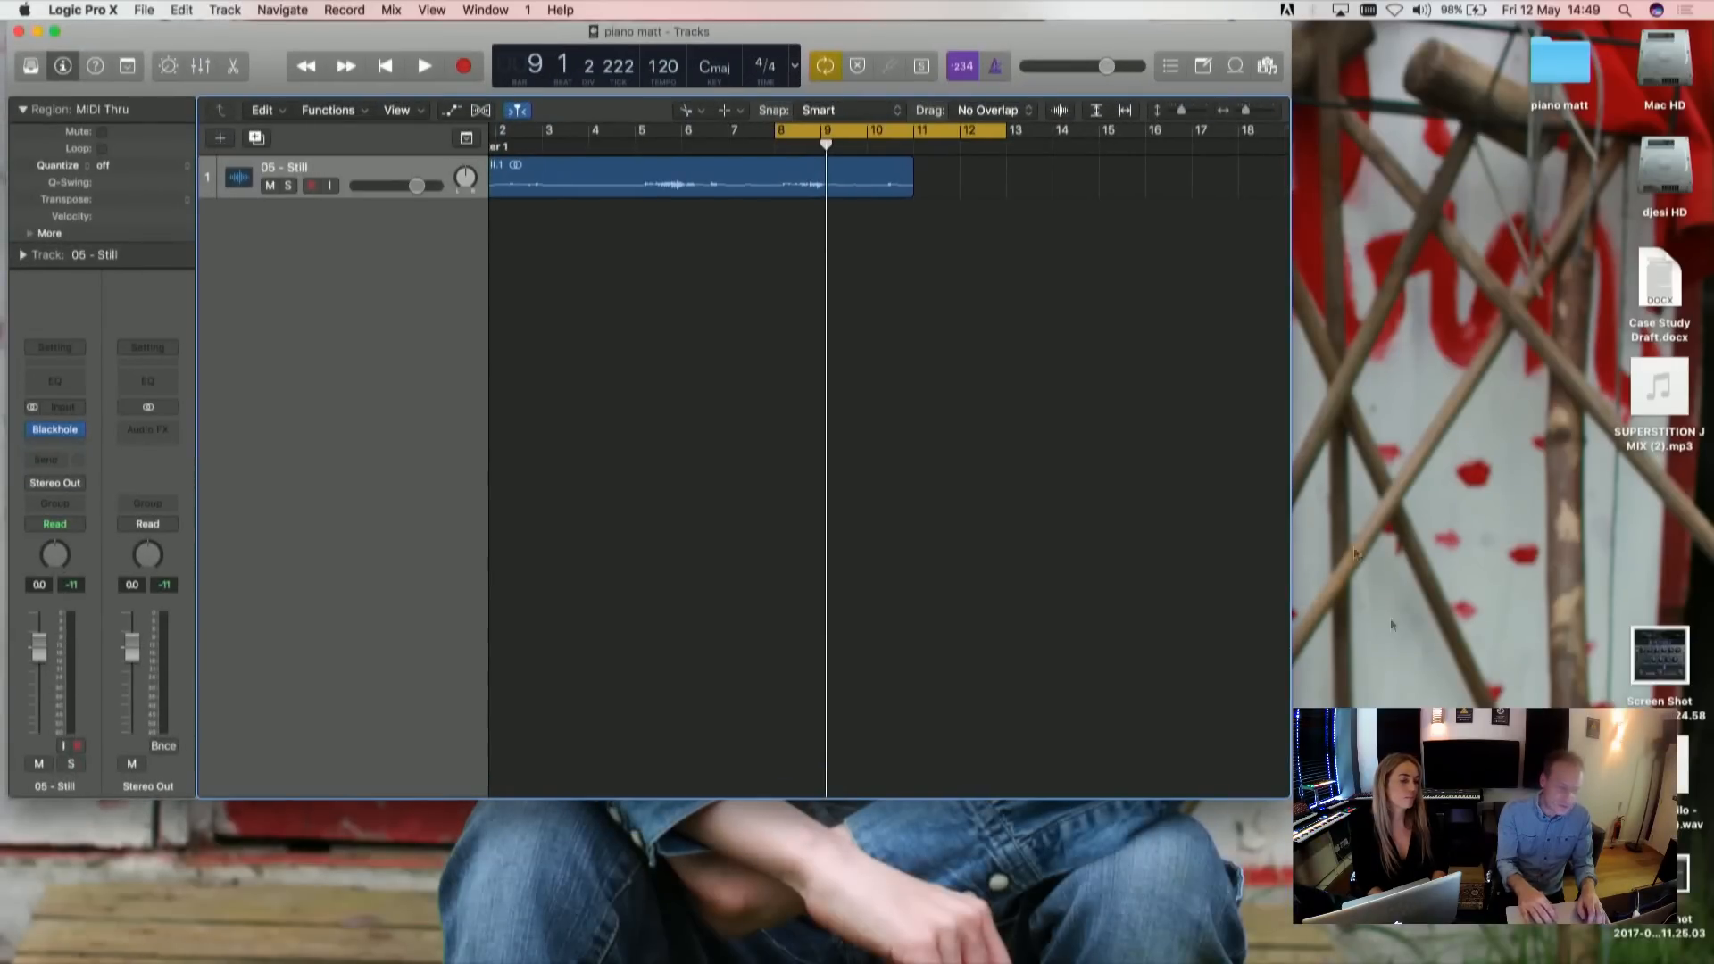
left_click_drag(1290, 798, 1712, 960)
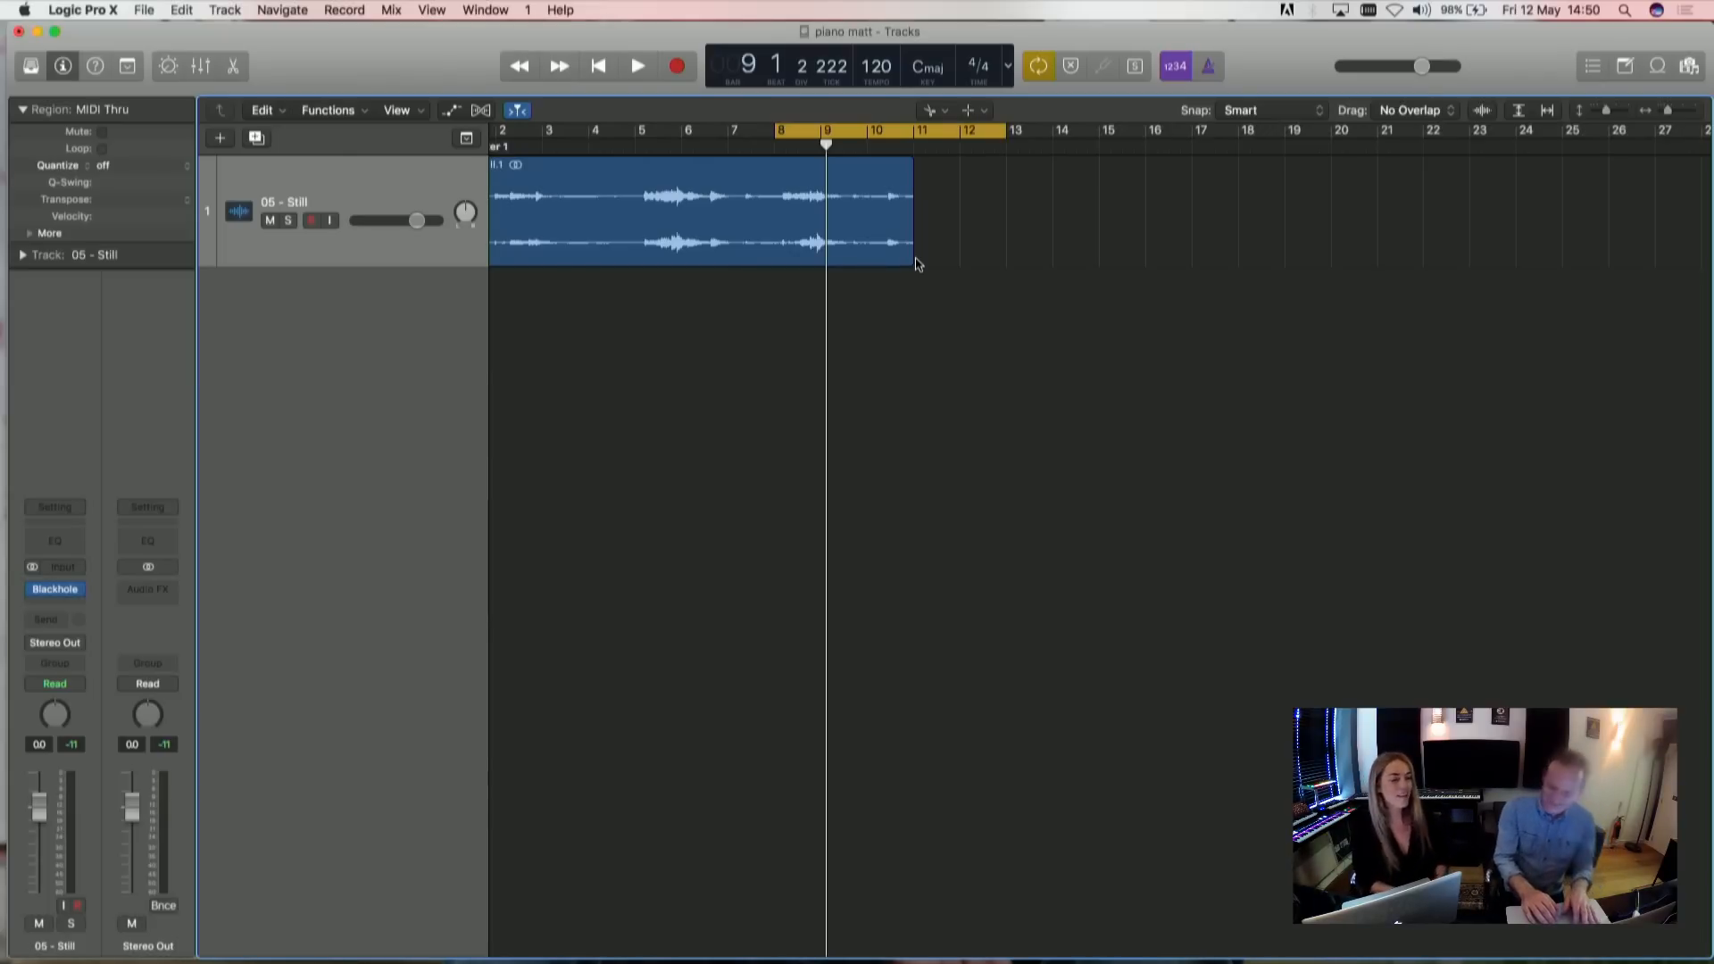
- Play the 05 - Still piano track and open its Blackhole, placing the window below the audio region
key("space")
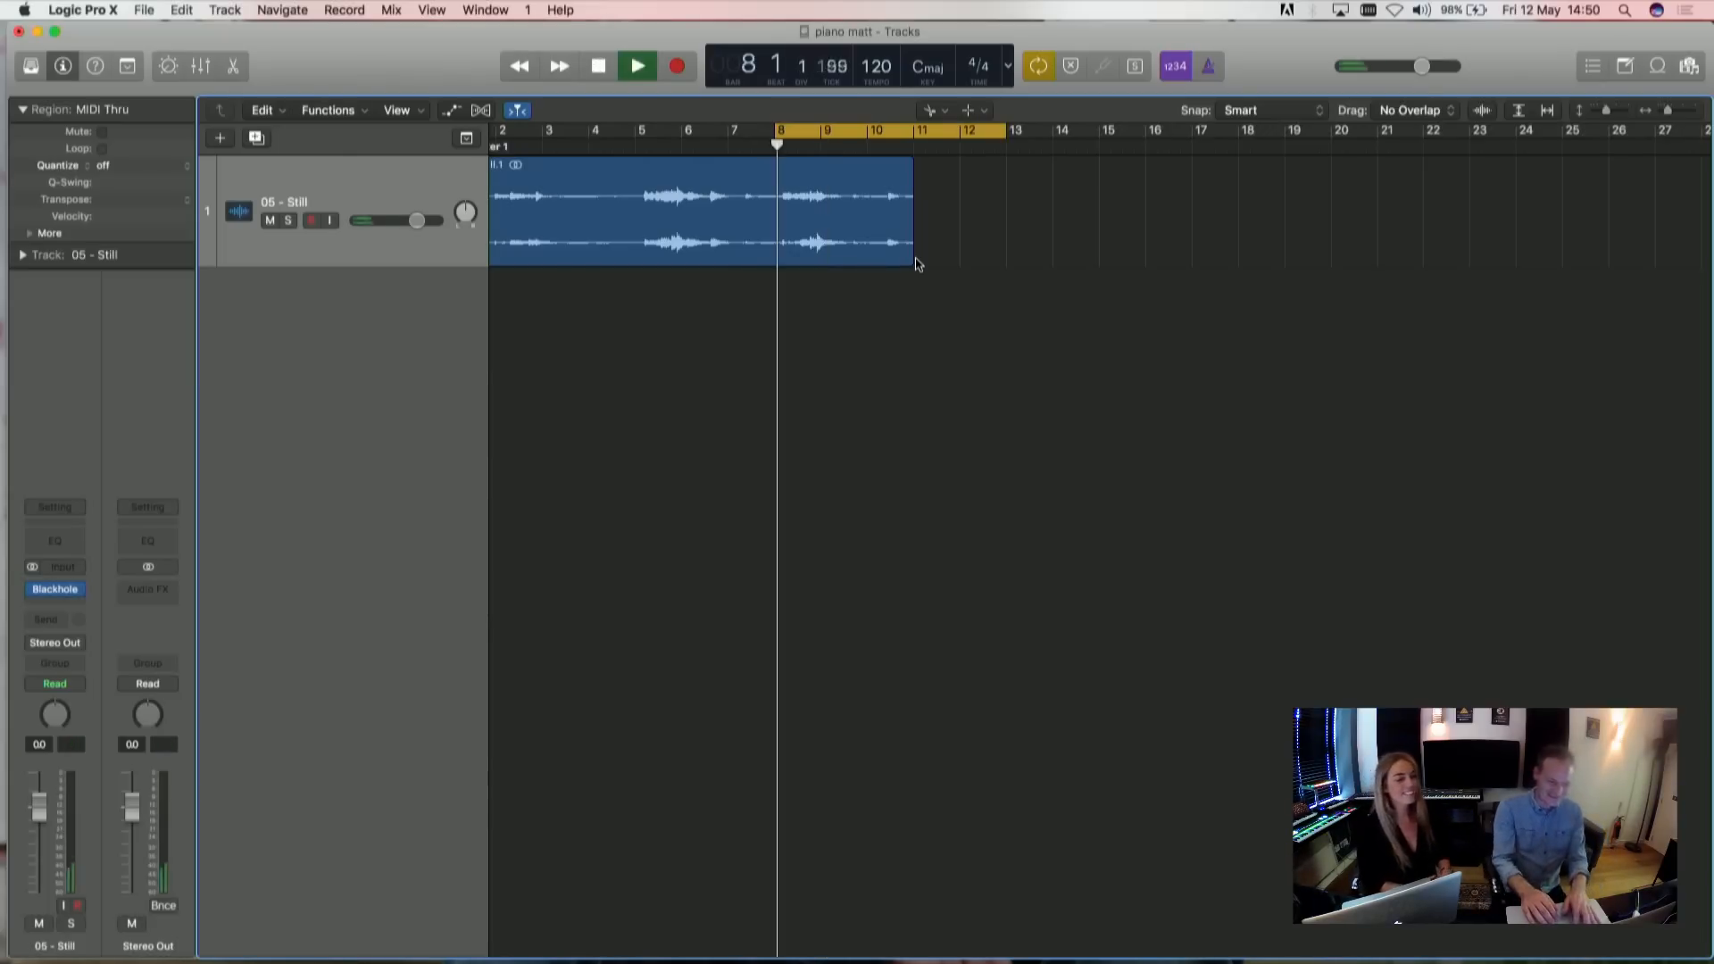
left_click(676, 179)
left_click(68, 595)
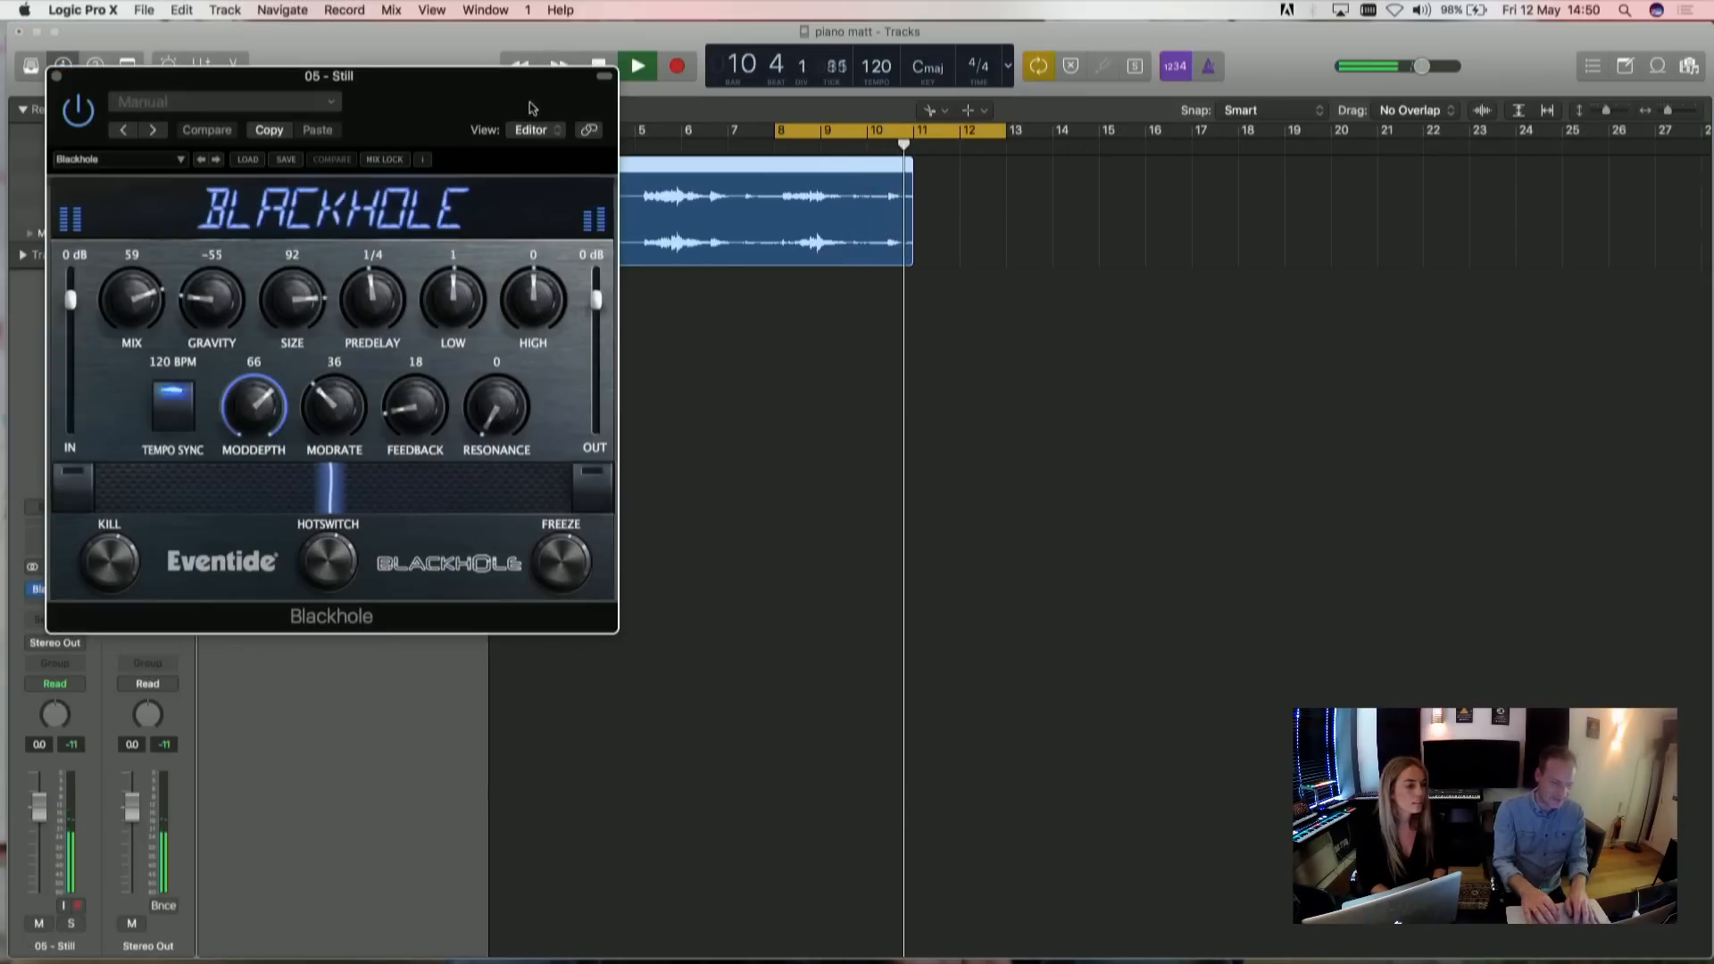
left_click_drag(529, 107, 1149, 314)
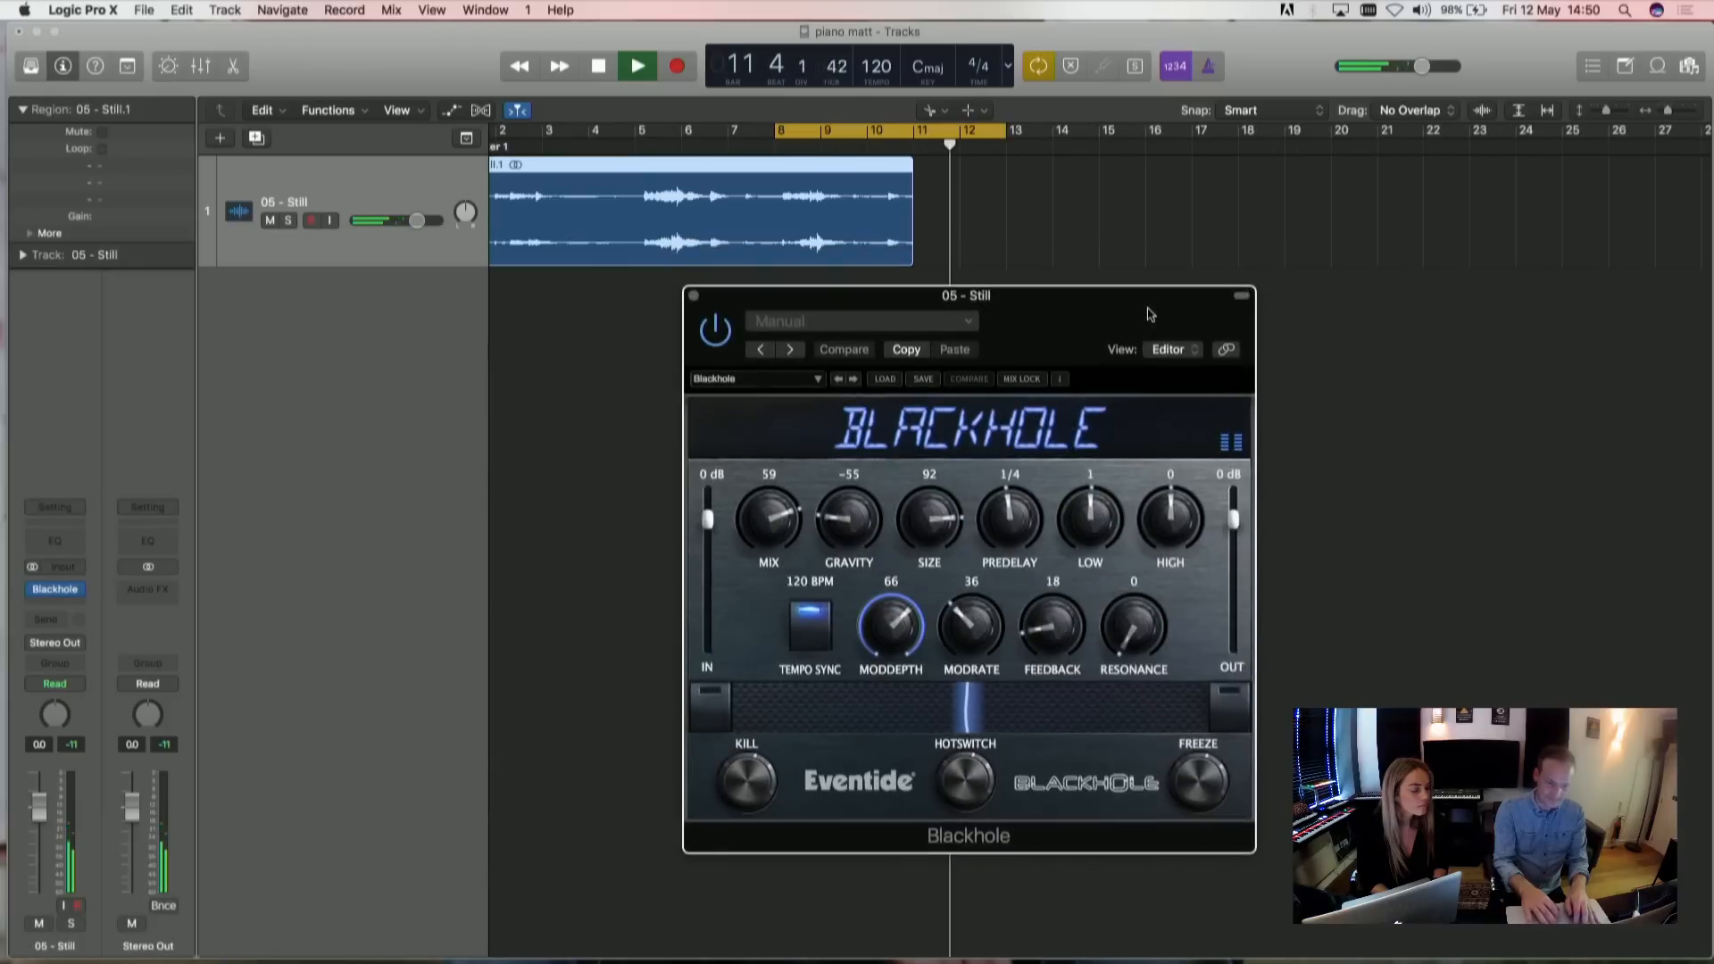
- Pause the piano, raise the system volume to maximum and restart playback
key("space")
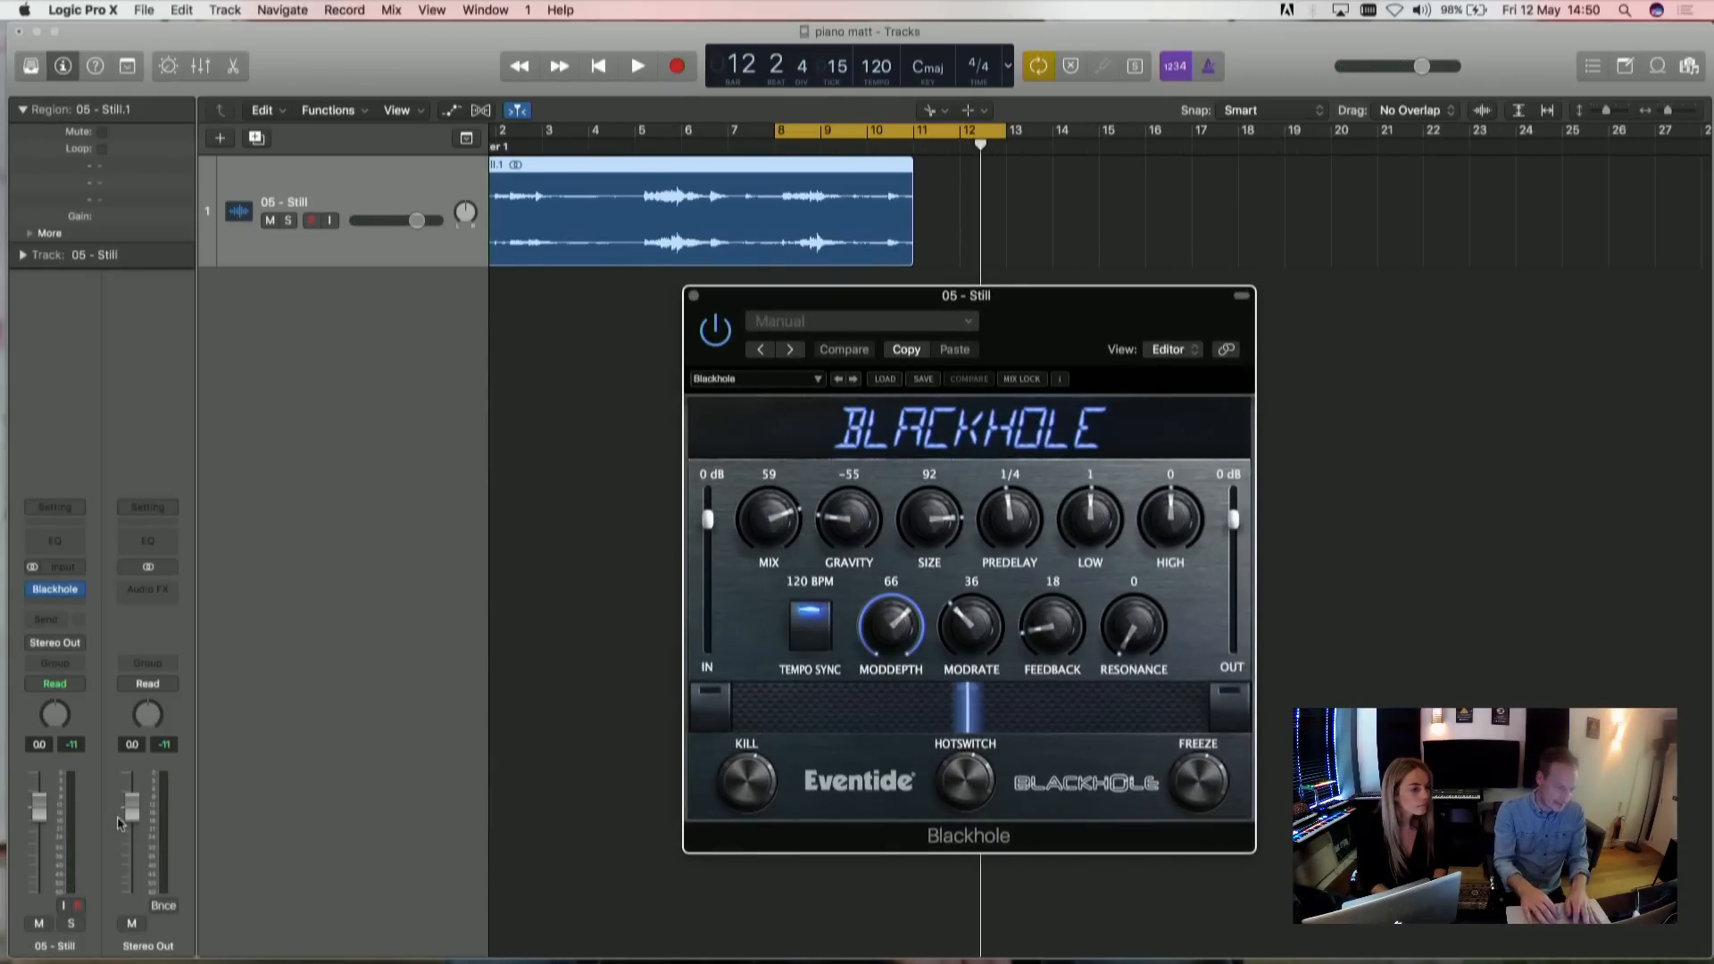
key("XF86AudioRaiseVolume")
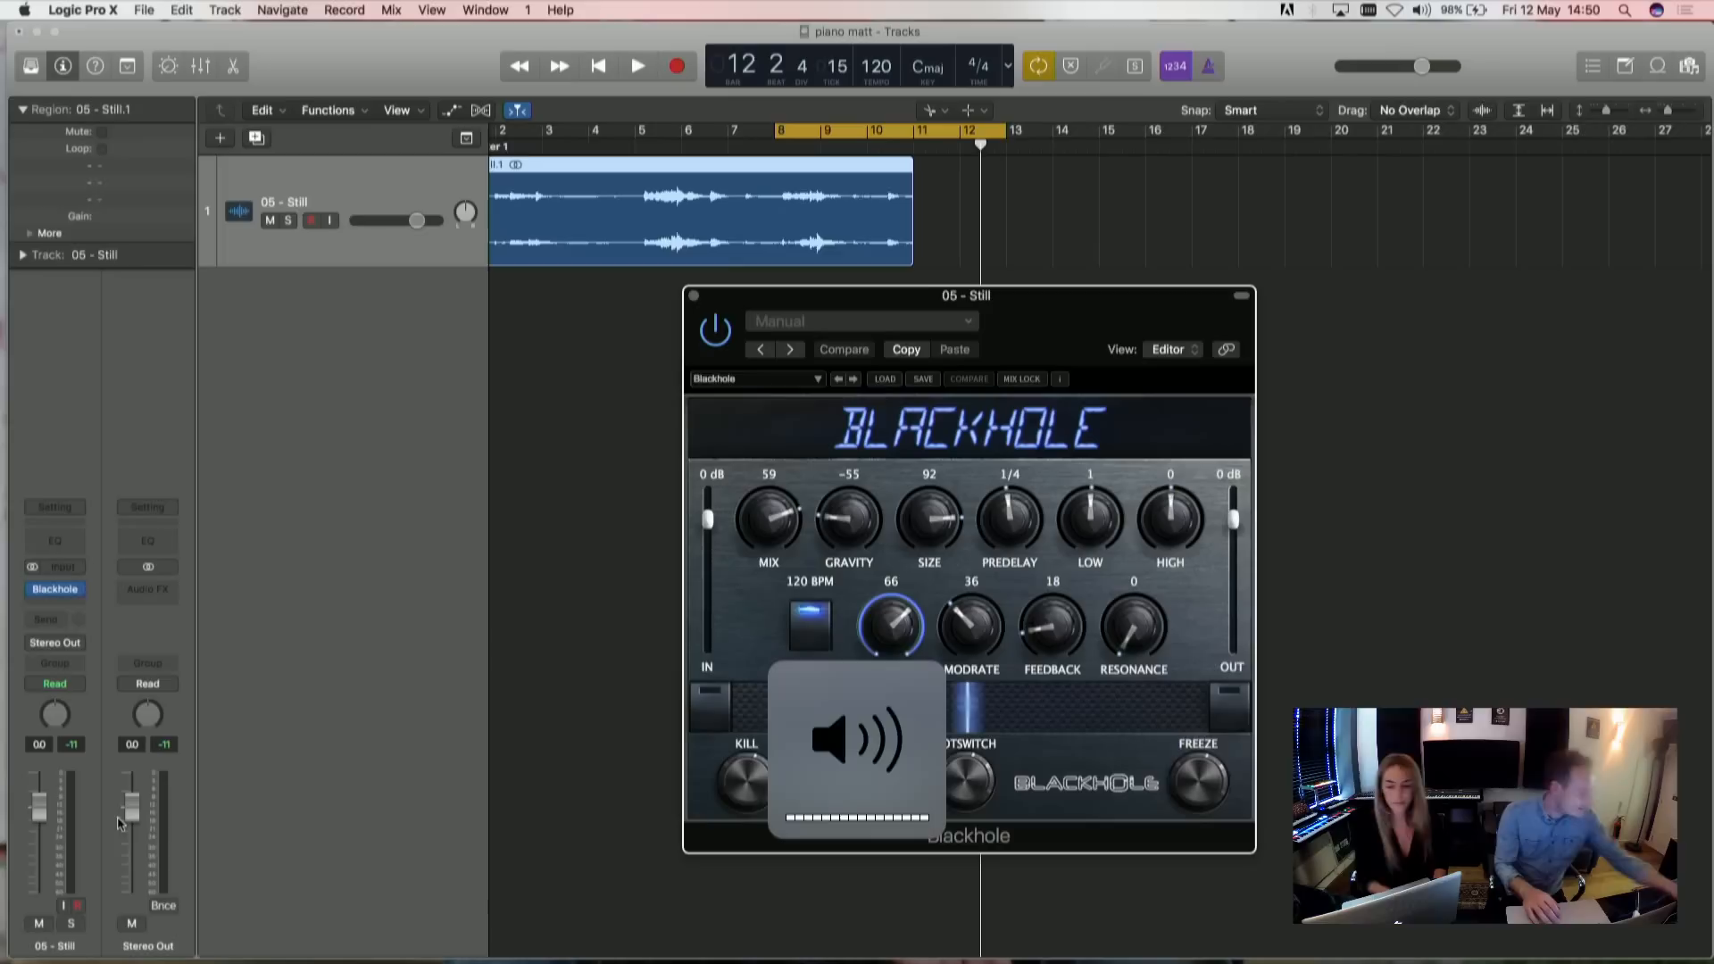
key("space")
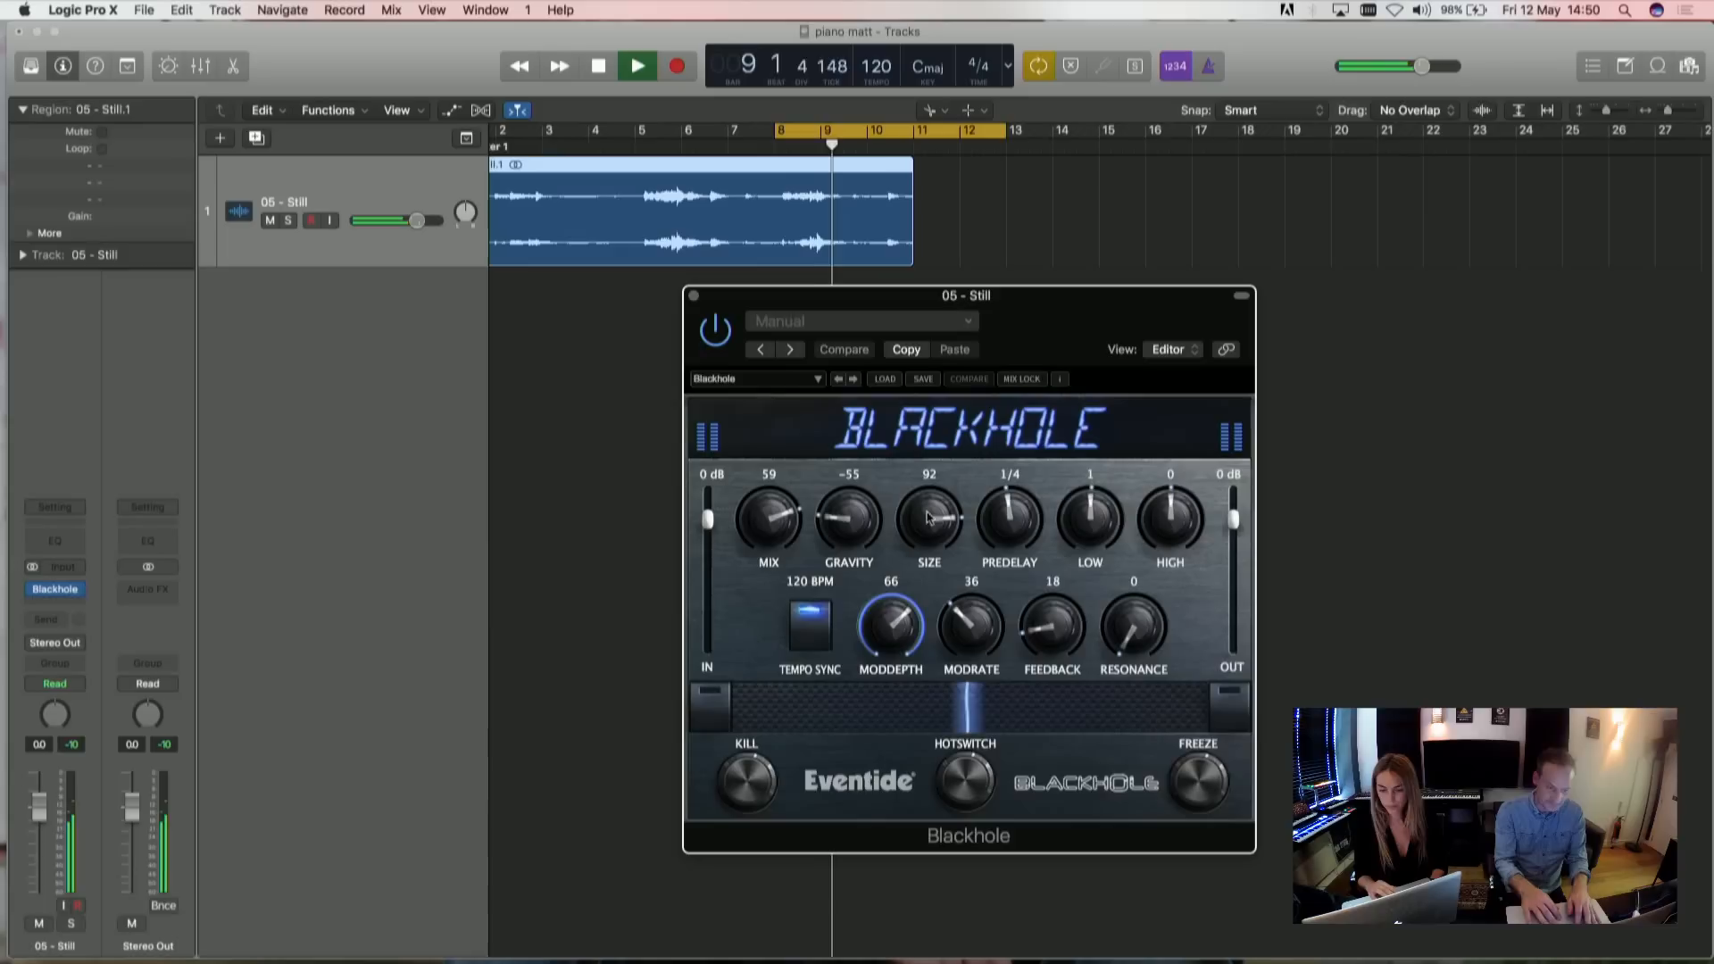
- Set the piano Blackhole's Size to 105 and engage Freeze to hold the reverb tail
left_click_drag(928, 517, 928, 505)
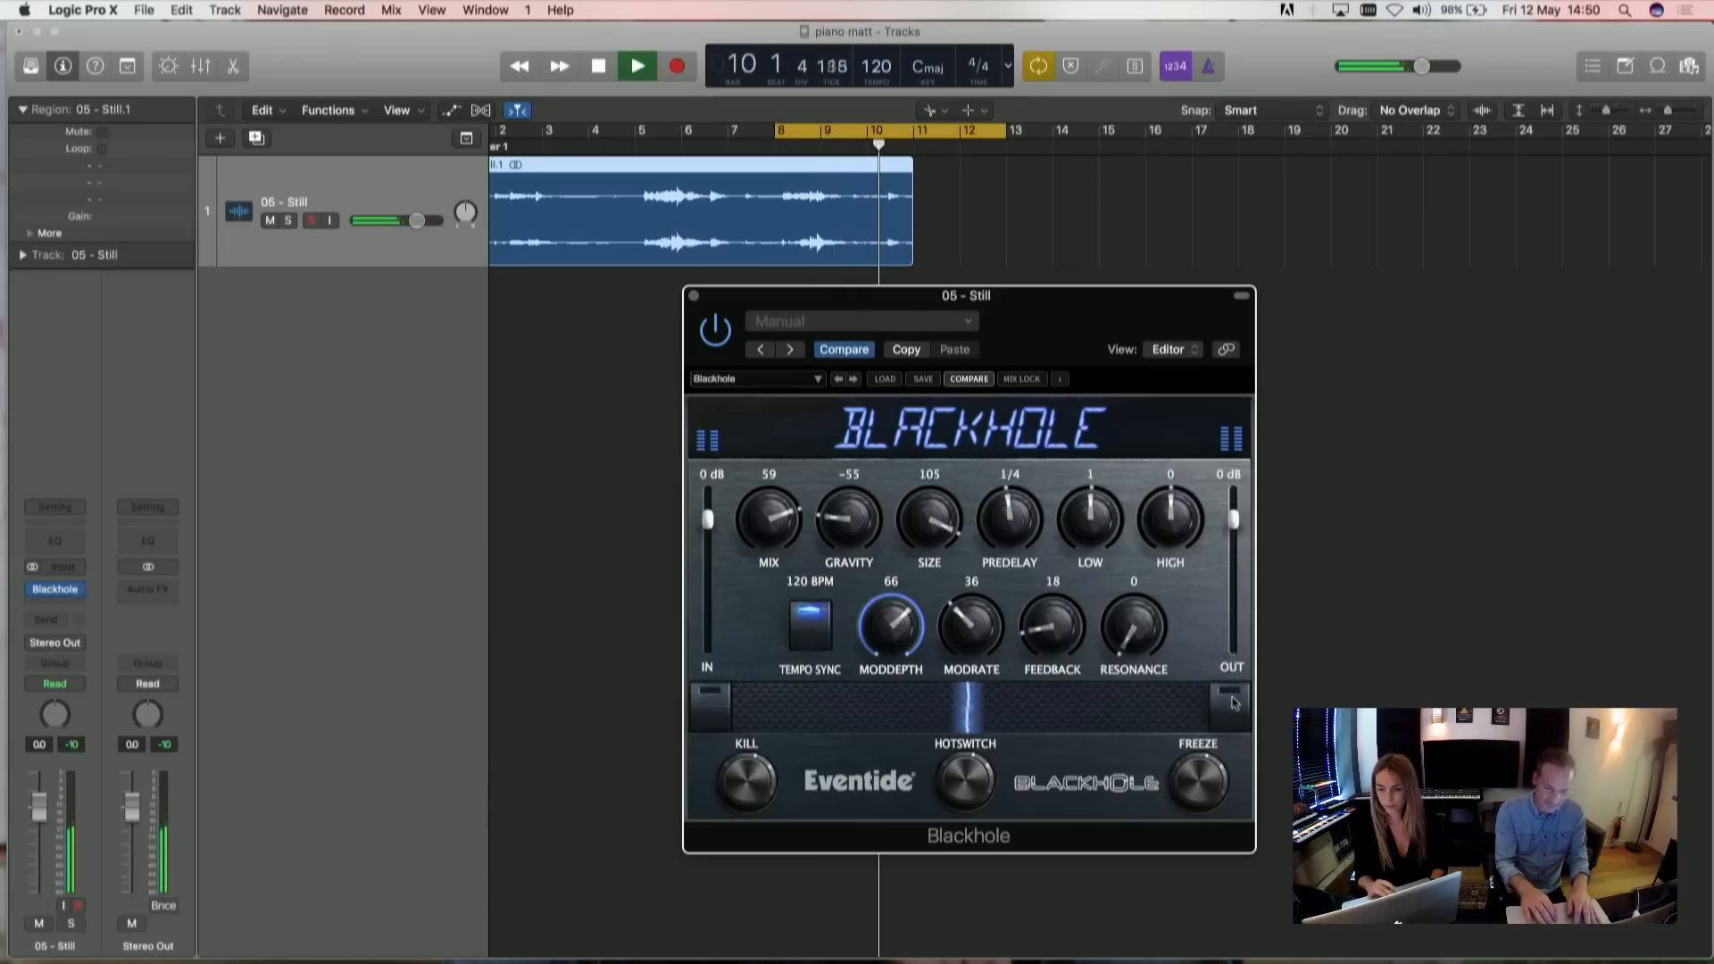
left_click(1201, 778)
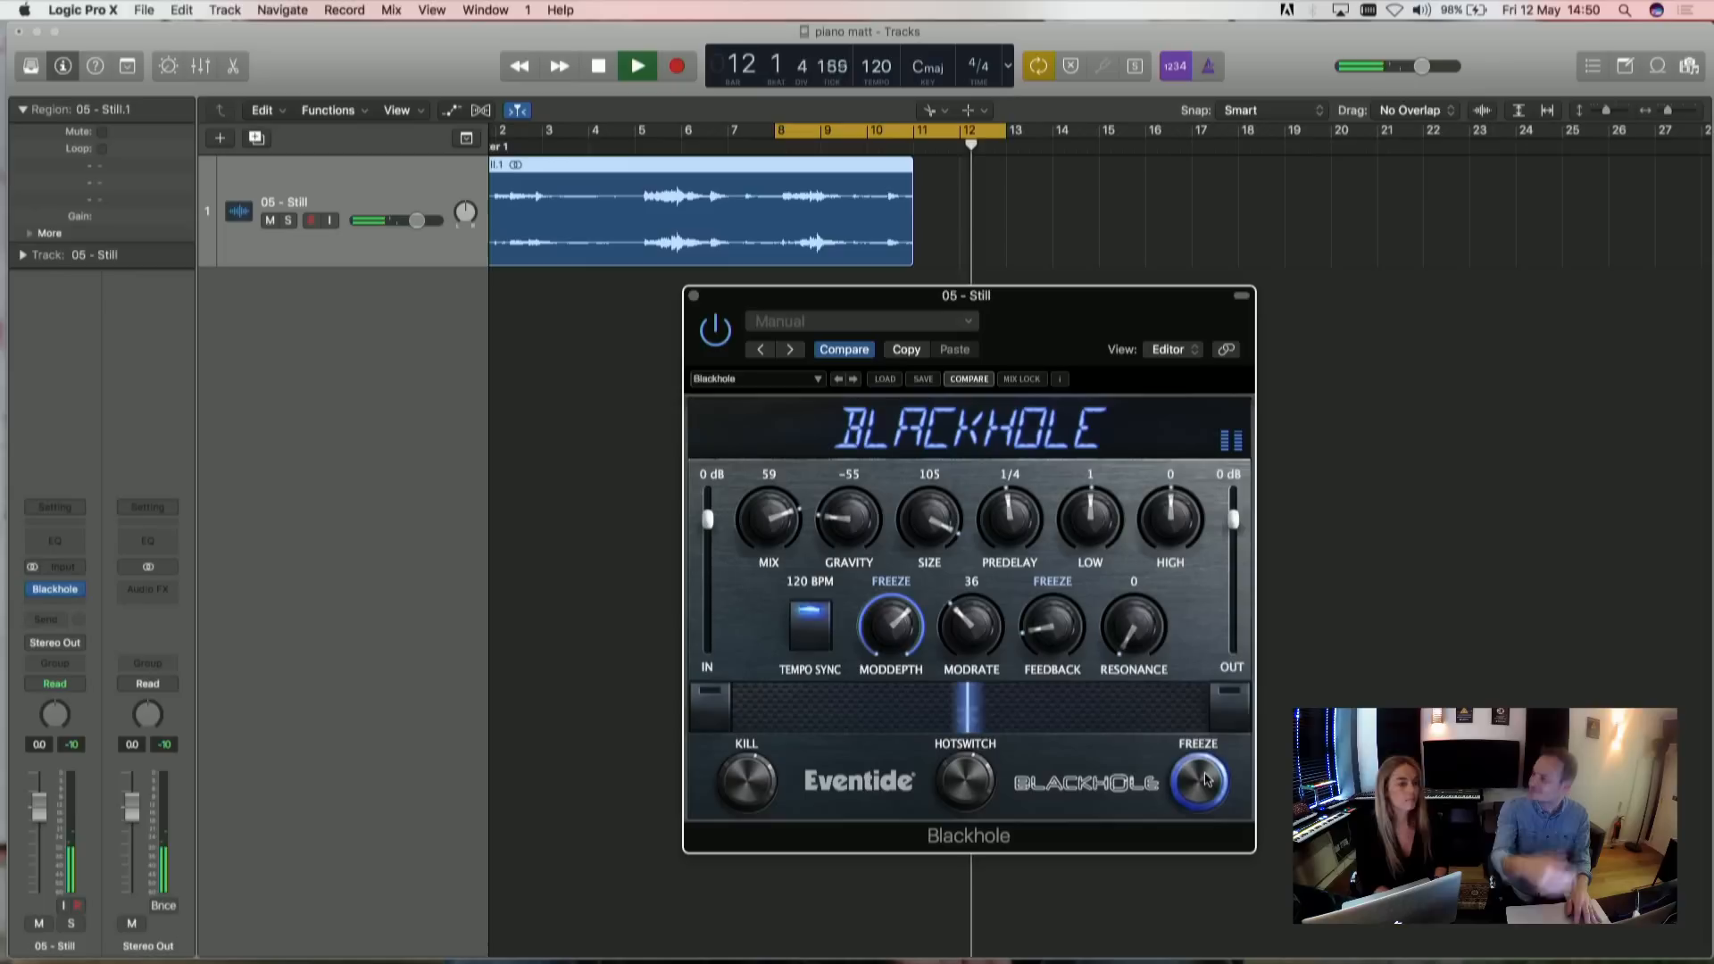
- Stop playback and browse the artist categories in Blackhole's preset list
key("space")
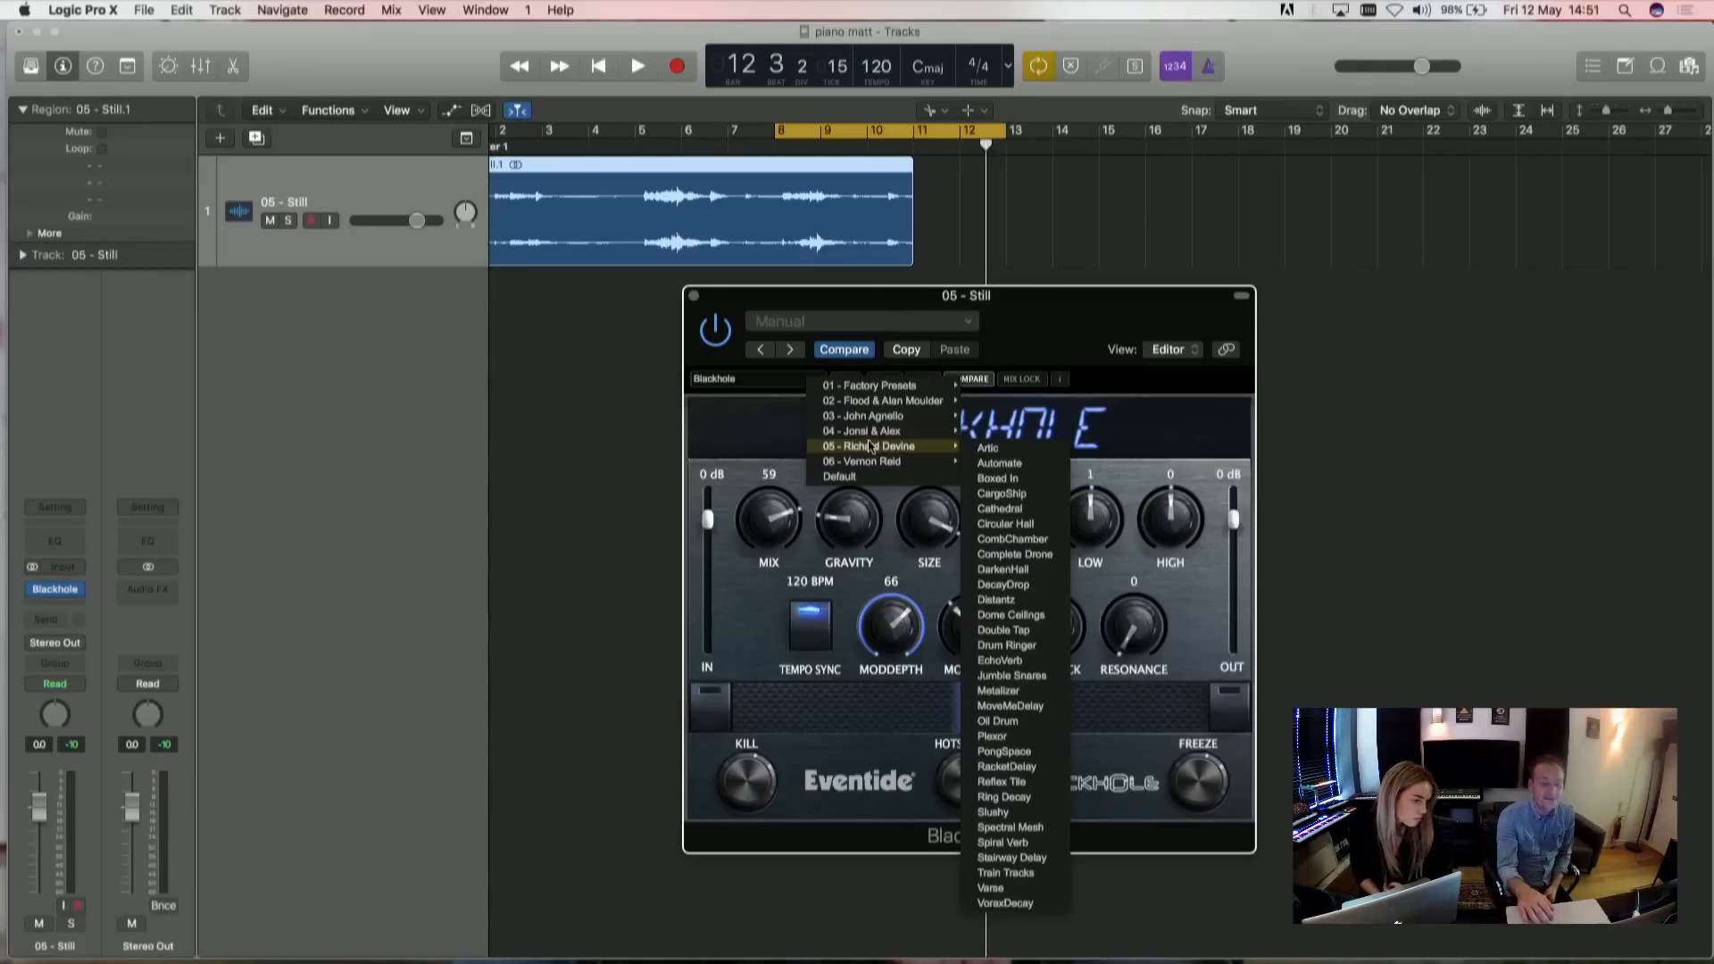
mouse_move(871, 418)
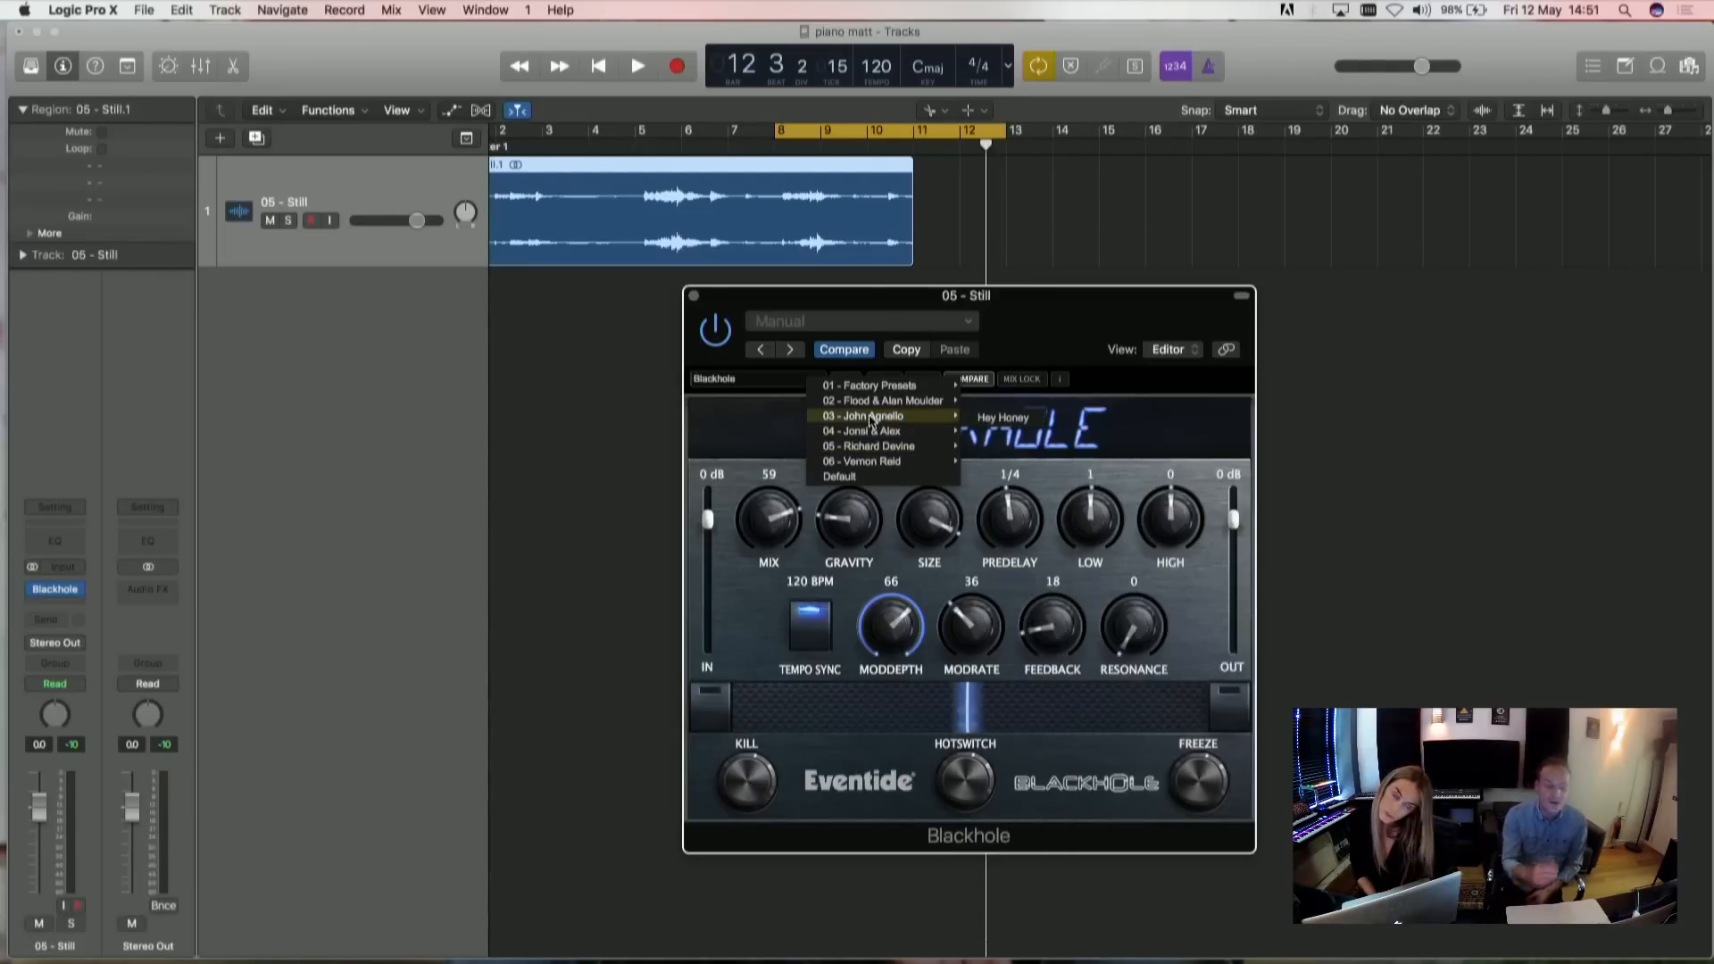